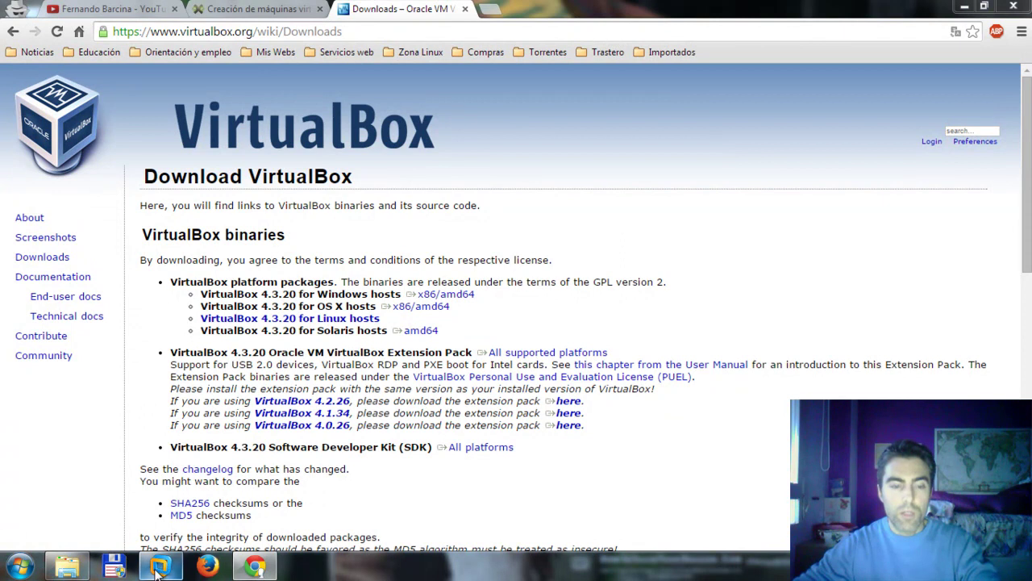
Examine the VirtualBox 4.3.20 platform packages offered for the different hosts, especially the Windows x86/amd64 link.
{"action": "left_click", "coordinate": [158, 568]}
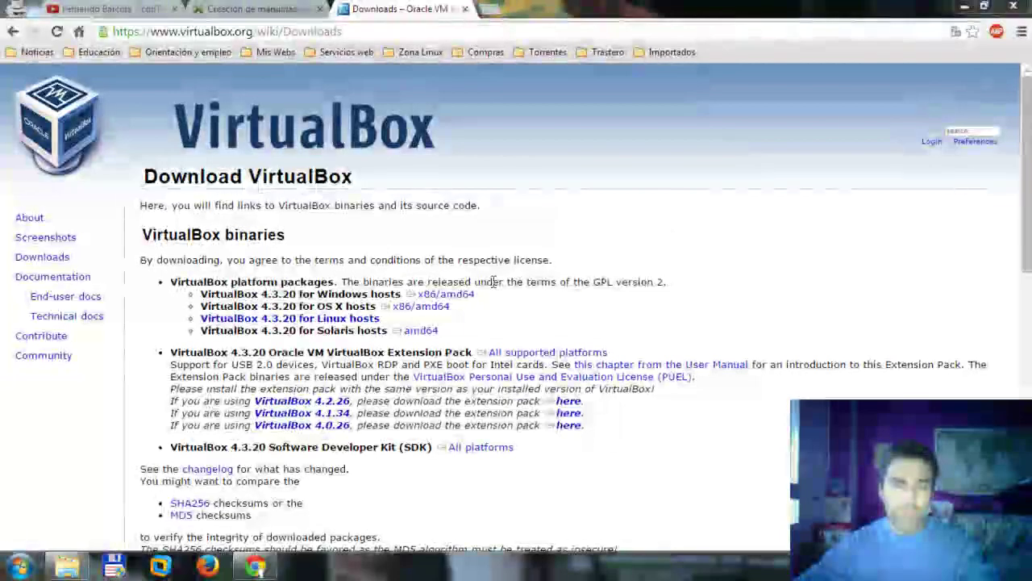
{"action": "left_click_drag", "start_coordinate": [252, 401], "coordinate": [352, 402]}
{"action": "left_click", "coordinate": [368, 412]}
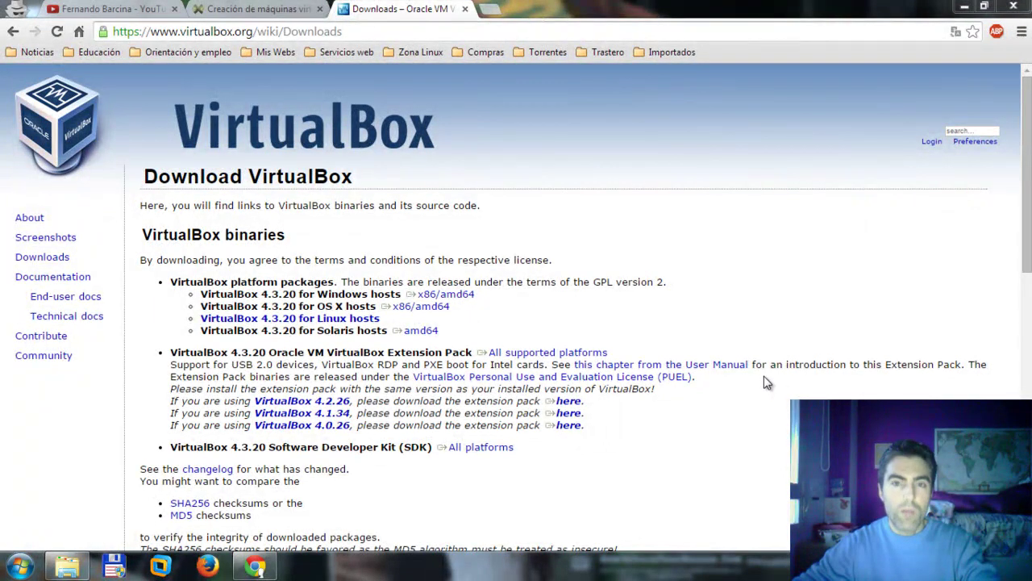
{"action": "left_click_drag", "start_coordinate": [406, 295], "coordinate": [475, 295]}
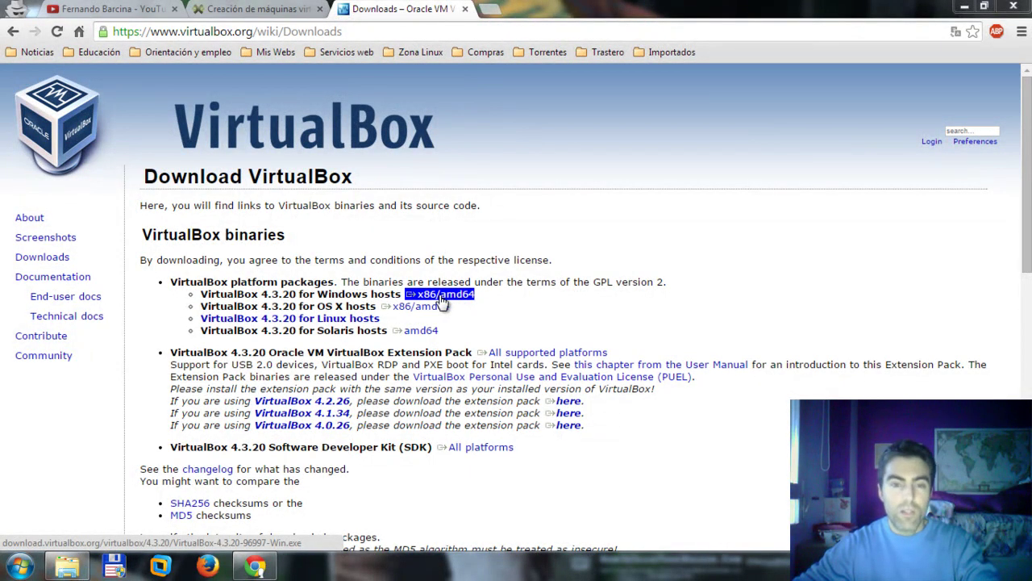
{"action": "left_click_drag", "start_coordinate": [201, 317], "coordinate": [476, 296]}
{"action": "left_click", "coordinate": [355, 286]}
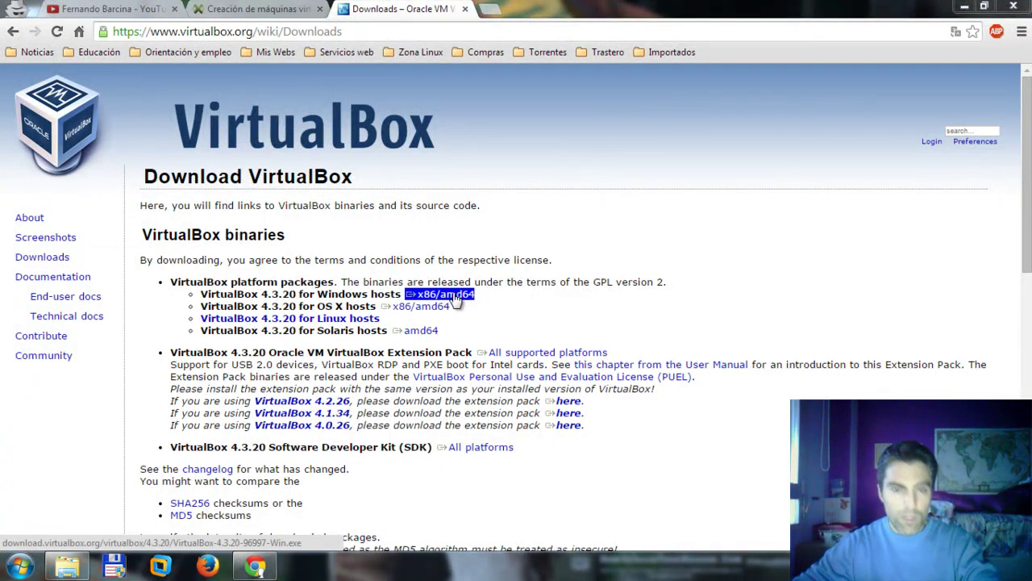
{"action": "left_click", "coordinate": [453, 295]}
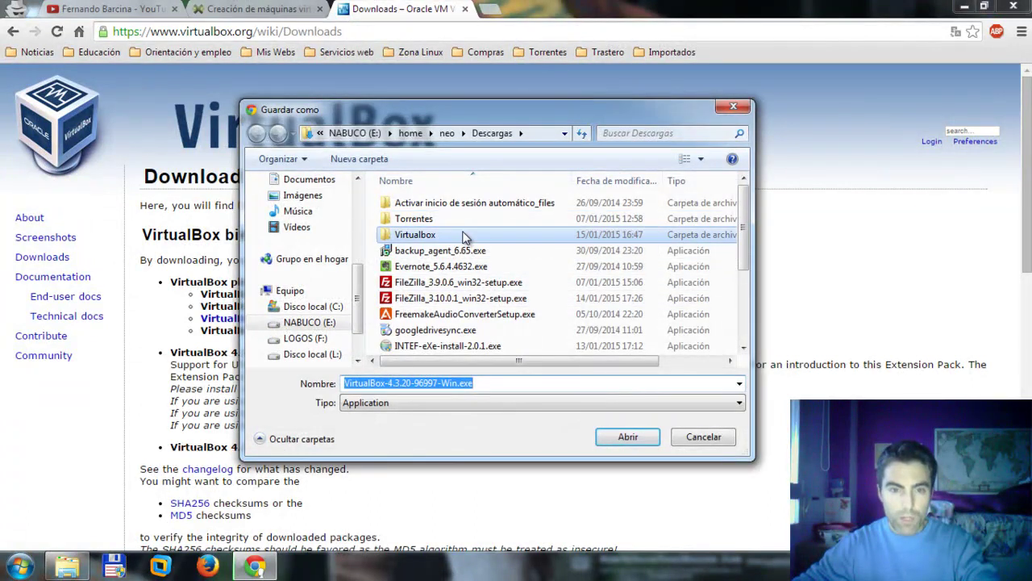
{"action": "double_click", "coordinate": [464, 236]}
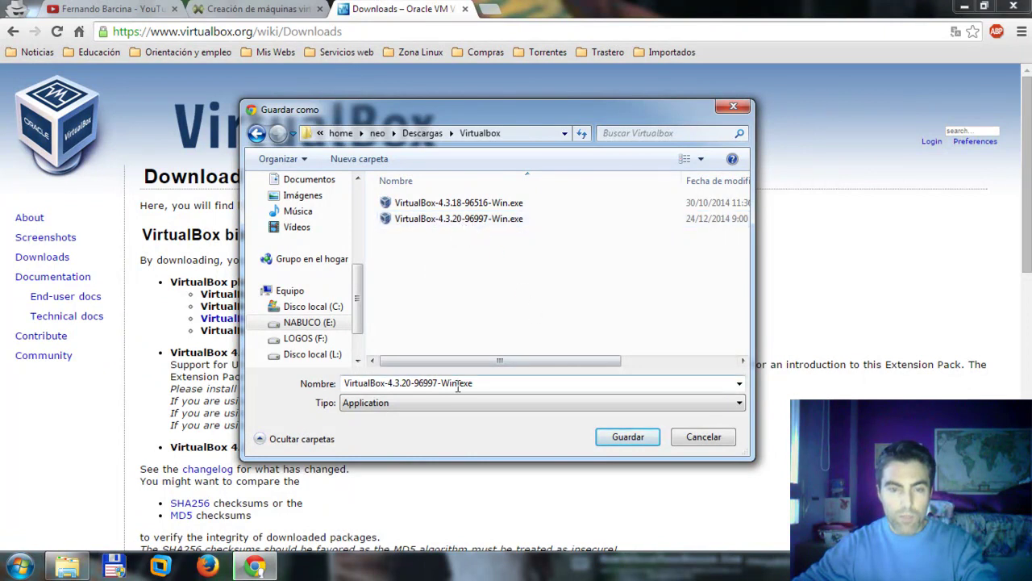
{"action": "double_click", "coordinate": [406, 381]}
{"action": "left_click", "coordinate": [406, 381]}
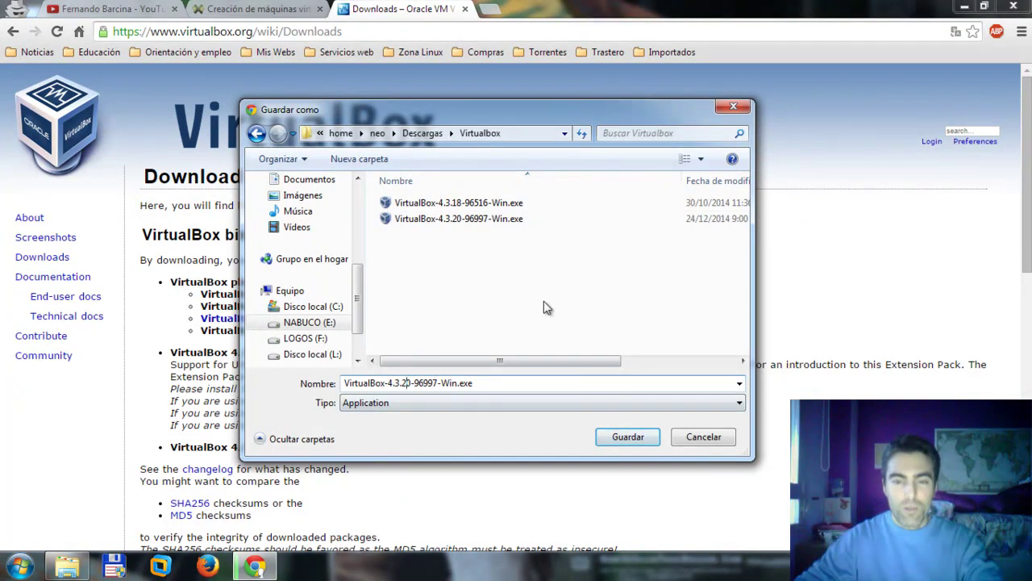
{"action": "left_click", "coordinate": [710, 438]}
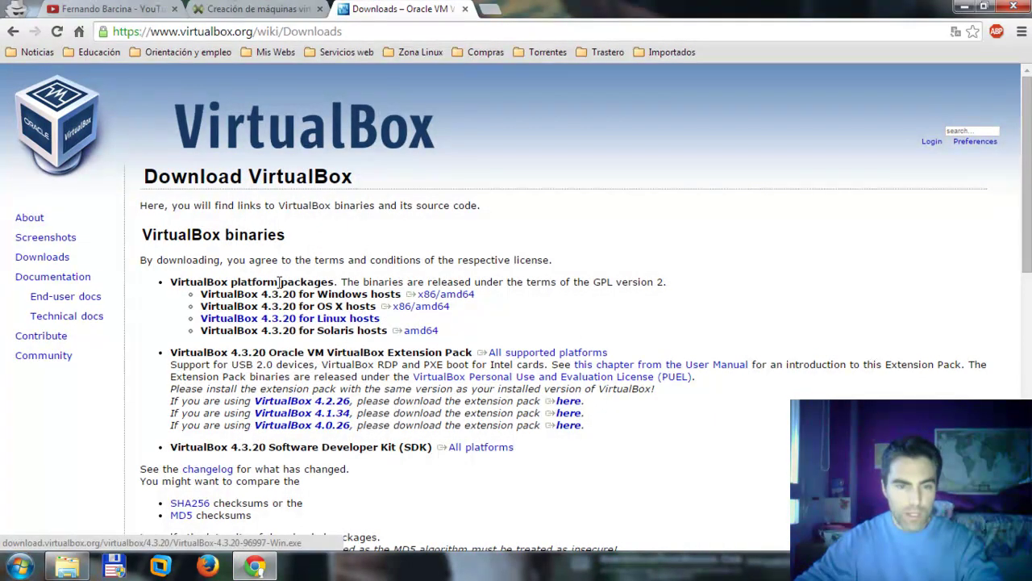
Read the platform packages' GPL version 2 licence terms and examine the Extension Pack entry for all supported platforms.
{"action": "left_click_drag", "start_coordinate": [542, 282], "coordinate": [663, 282]}
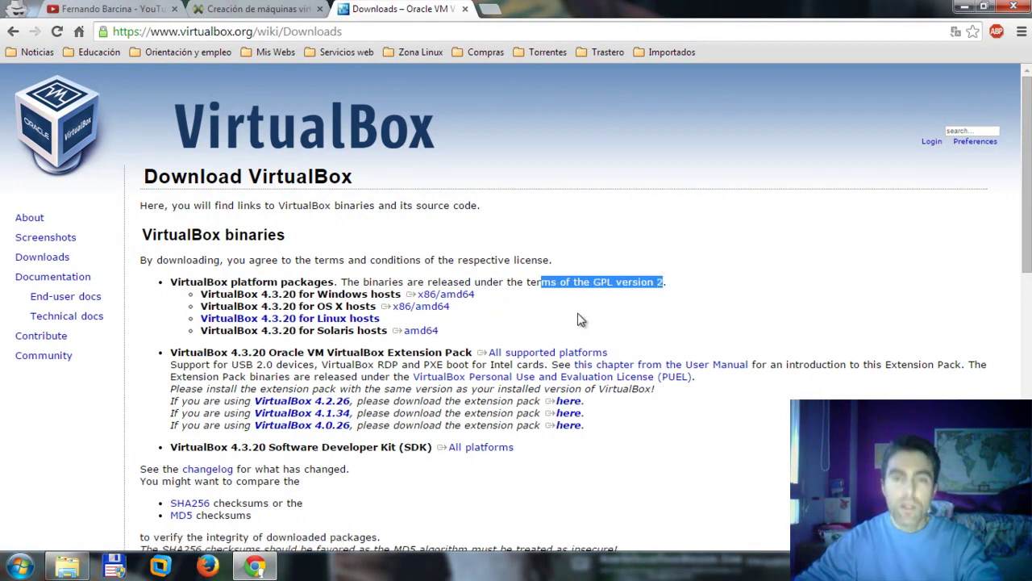
{"action": "left_click_drag", "start_coordinate": [211, 294], "coordinate": [281, 219]}
{"action": "scroll", "coordinate": [571, 355], "scroll_direction": "down", "scroll_amount": 1}
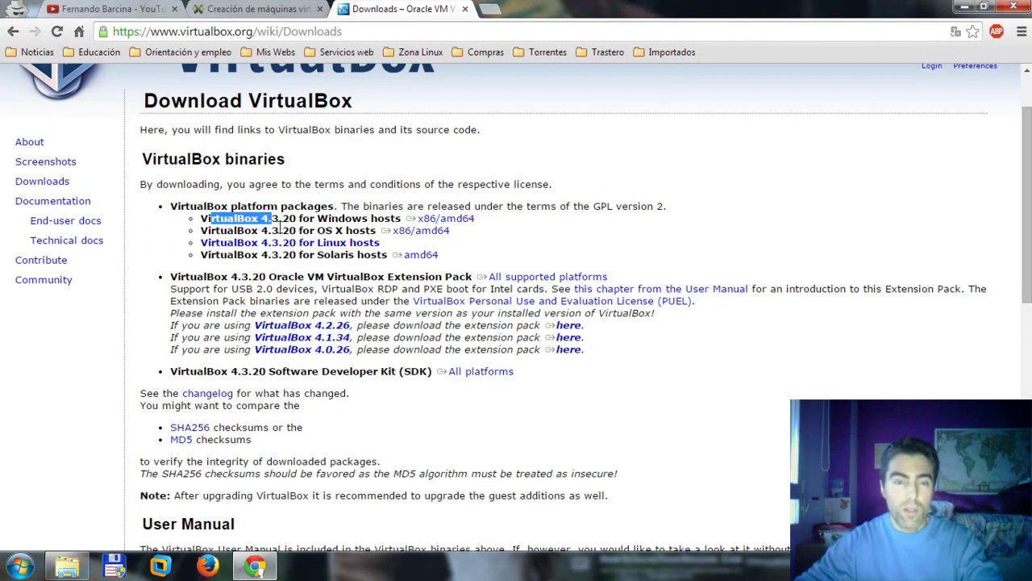
{"action": "left_click", "coordinate": [329, 164]}
{"action": "scroll", "coordinate": [330, 178], "scroll_direction": "up", "scroll_amount": 1}
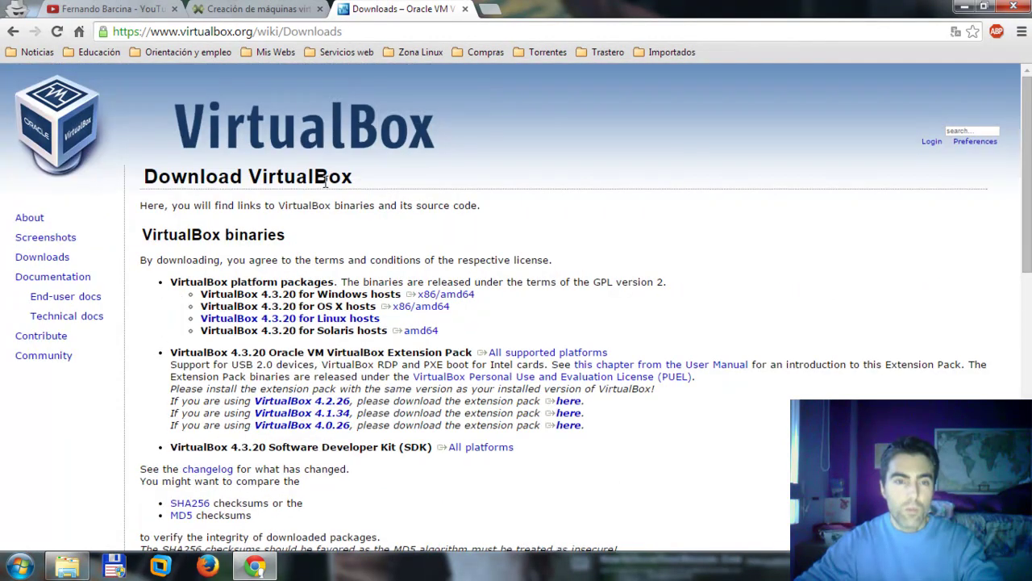
{"action": "scroll", "coordinate": [484, 250], "scroll_direction": "down", "scroll_amount": 2}
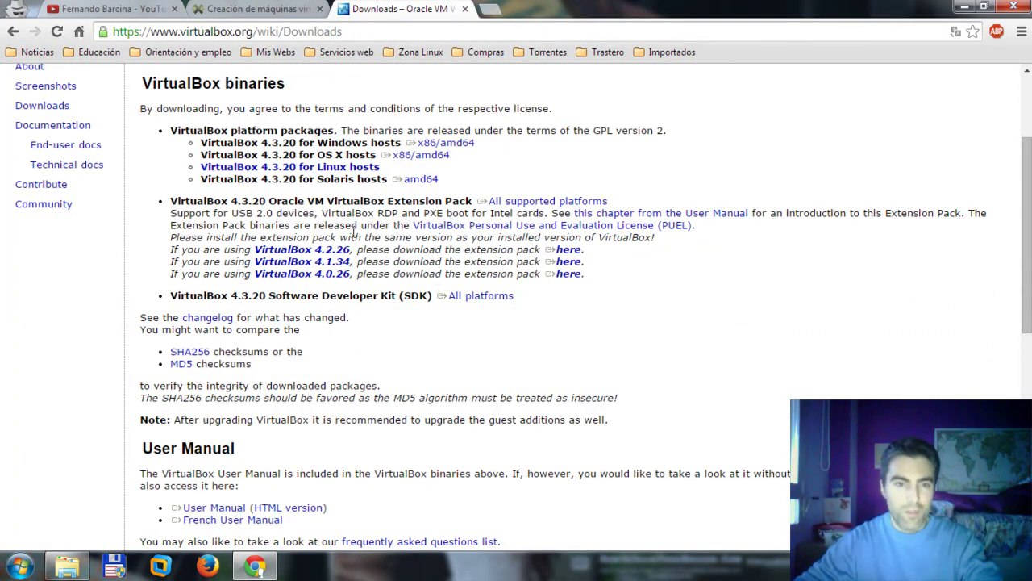
{"action": "left_click_drag", "start_coordinate": [201, 214], "coordinate": [442, 205]}
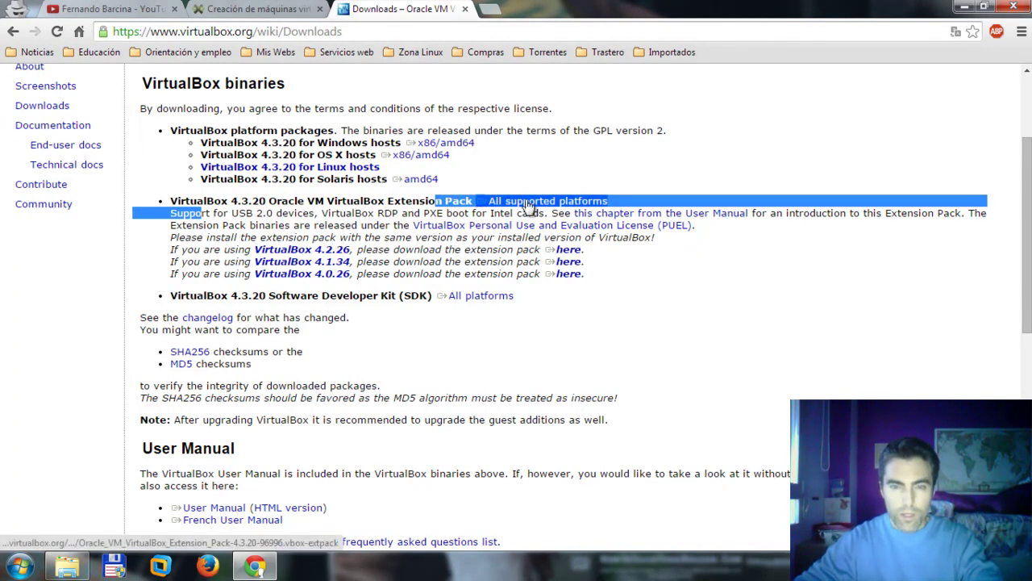
{"action": "left_click", "coordinate": [672, 293]}
{"action": "left_click_drag", "start_coordinate": [610, 201], "coordinate": [476, 201]}
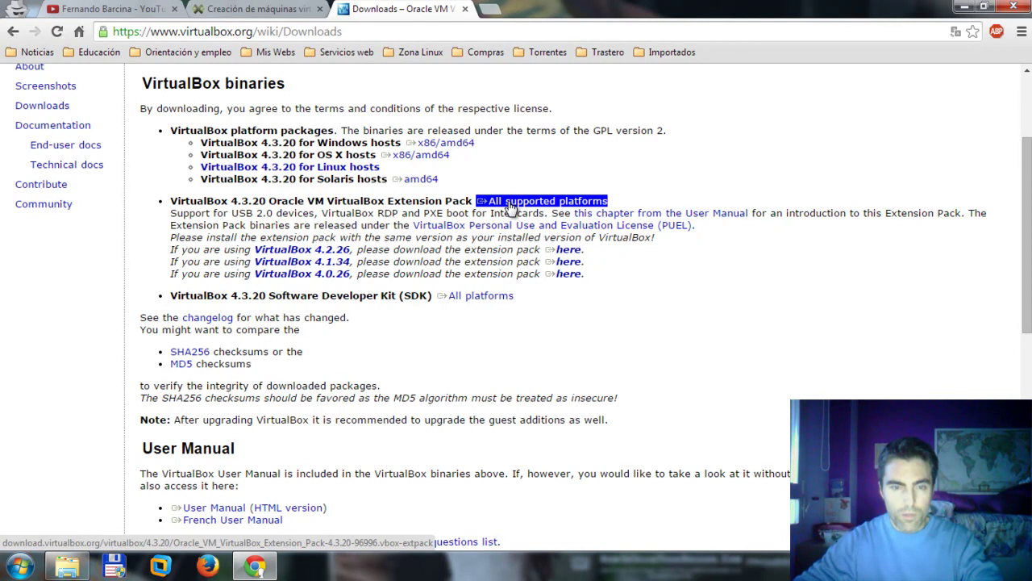
{"action": "left_click", "coordinate": [469, 176]}
Highlight the Windows hosts x86/amd64 link, zoom in on it, and annotate it with the red text "32 bits i386 i686".
{"action": "left_click_drag", "start_coordinate": [450, 155], "coordinate": [475, 145]}
{"action": "left_click", "coordinate": [386, 150]}
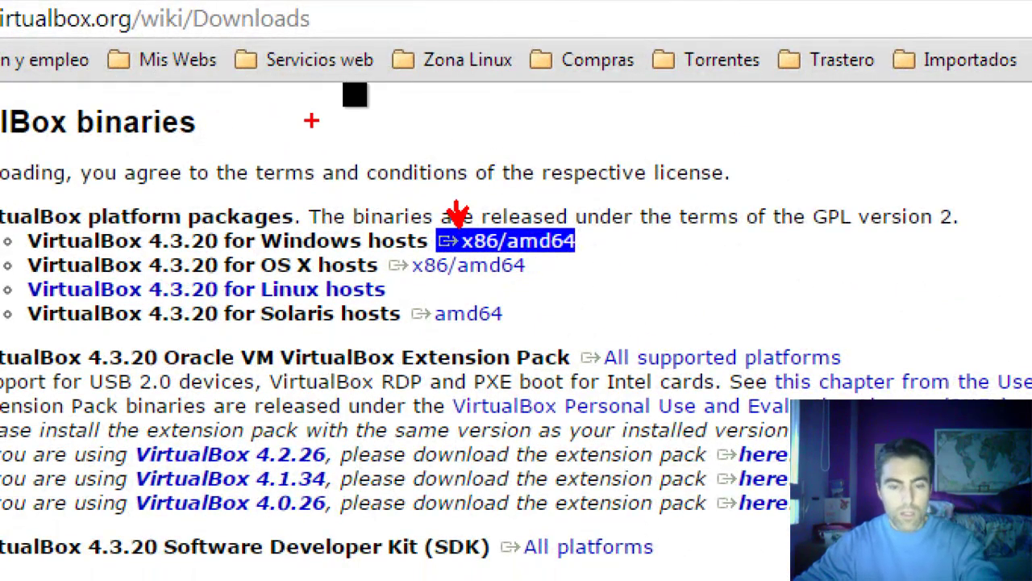
{"action": "type", "text": "32"}
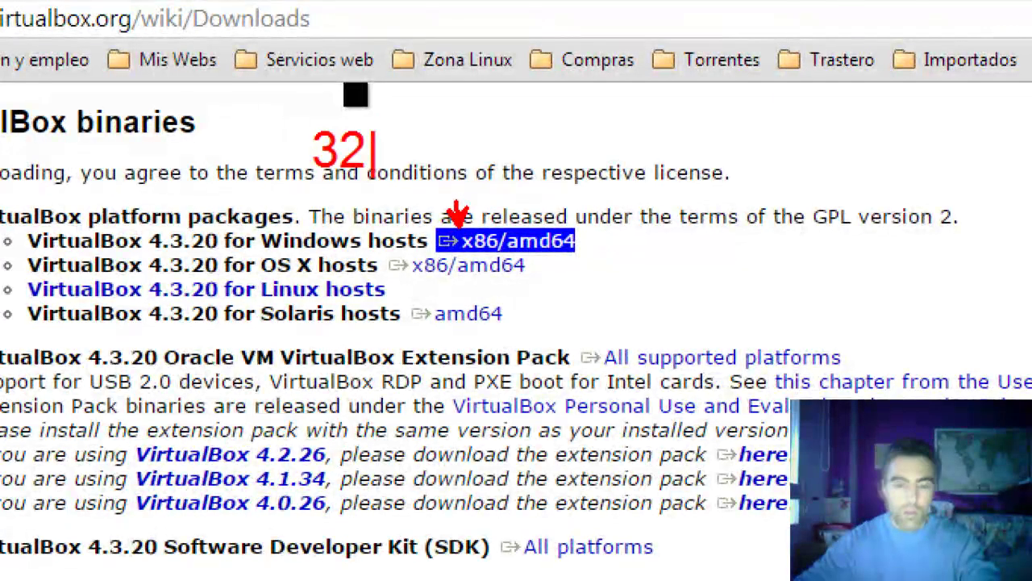
{"action": "type", "text": " bits"}
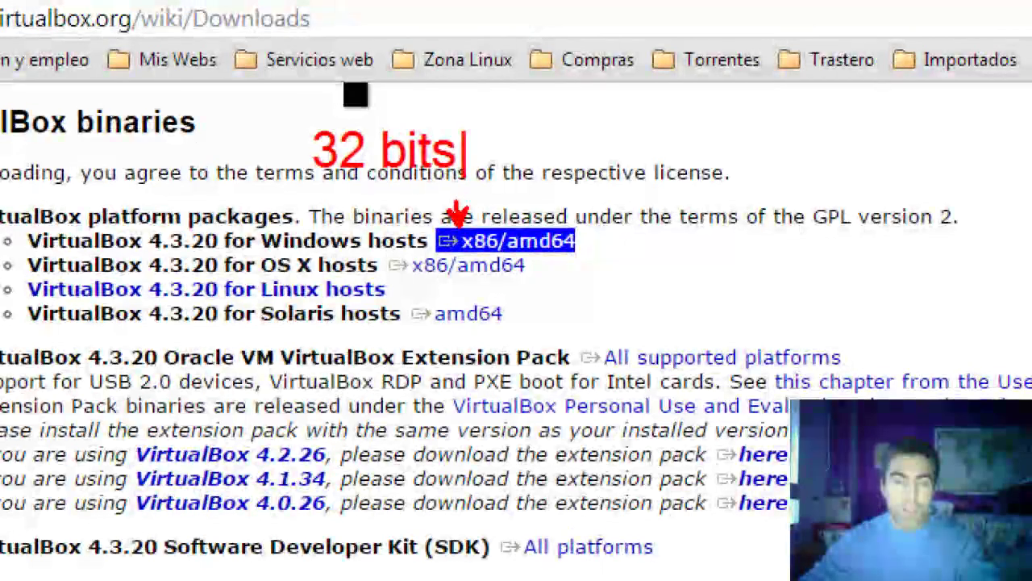
{"action": "type", "text": " i"}
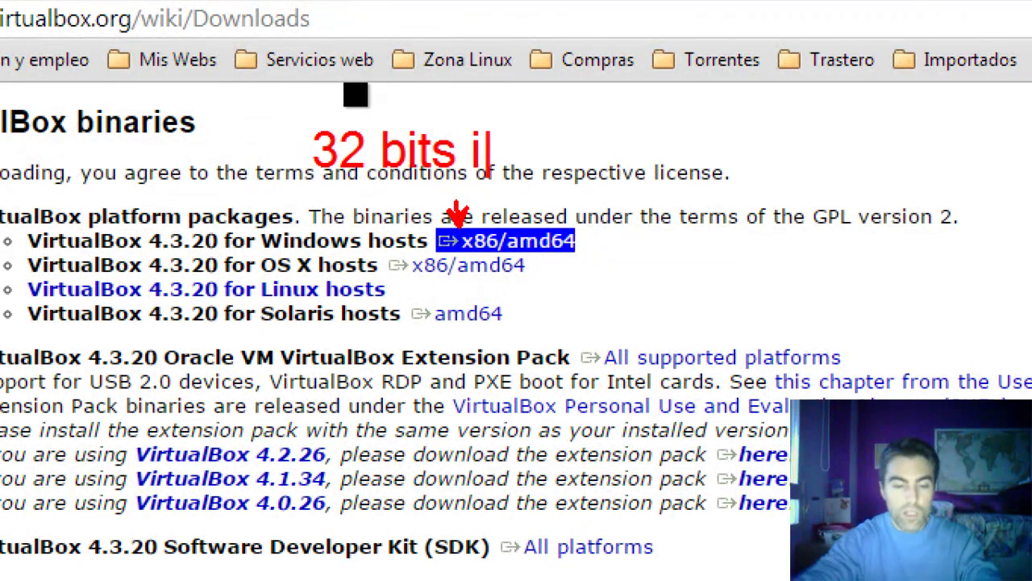
{"action": "type", "text": "386 "}
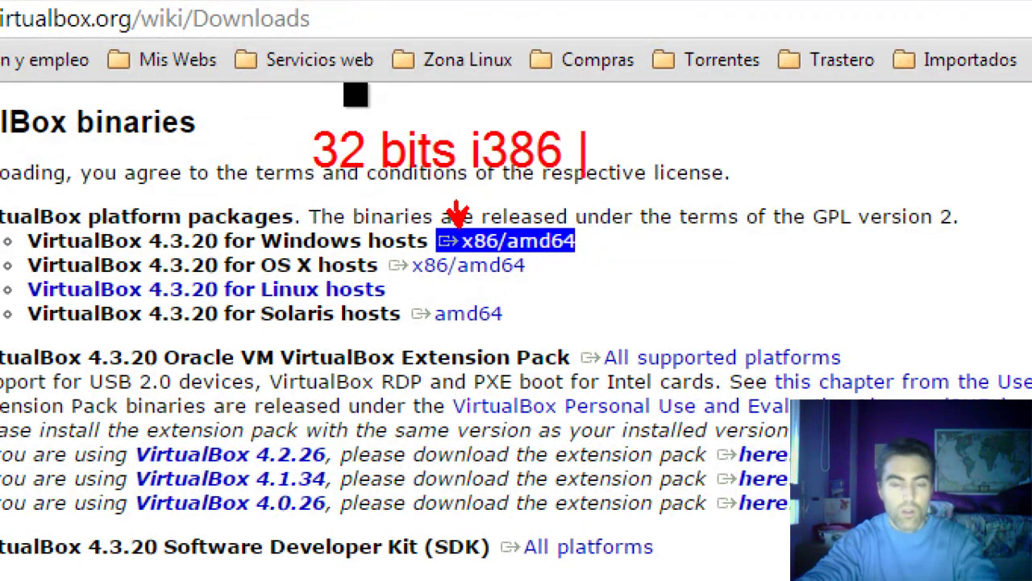
{"action": "type", "text": "i686"}
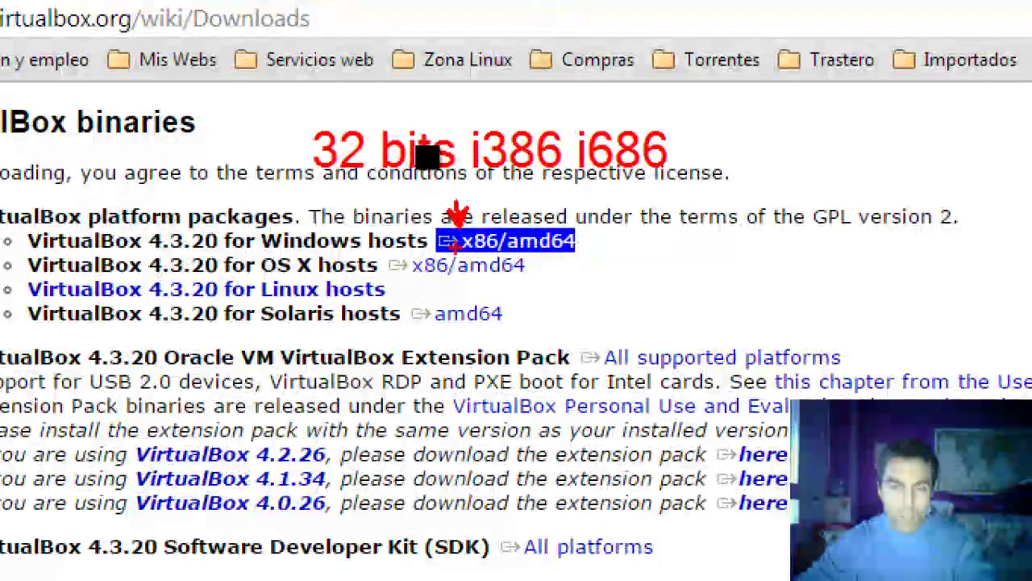
Circle x86 and amd64 in red, and point an arrow from amd64 to the label "64 bits".
{"action": "mouse_move", "coordinate": [433, 162]}
{"action": "left_mouse_down"}
{"action": "mouse_move", "coordinate": [444, 152]}
{"action": "mouse_move", "coordinate": [431, 145]}
{"action": "mouse_move", "coordinate": [428, 166]}
{"action": "left_mouse_up"}
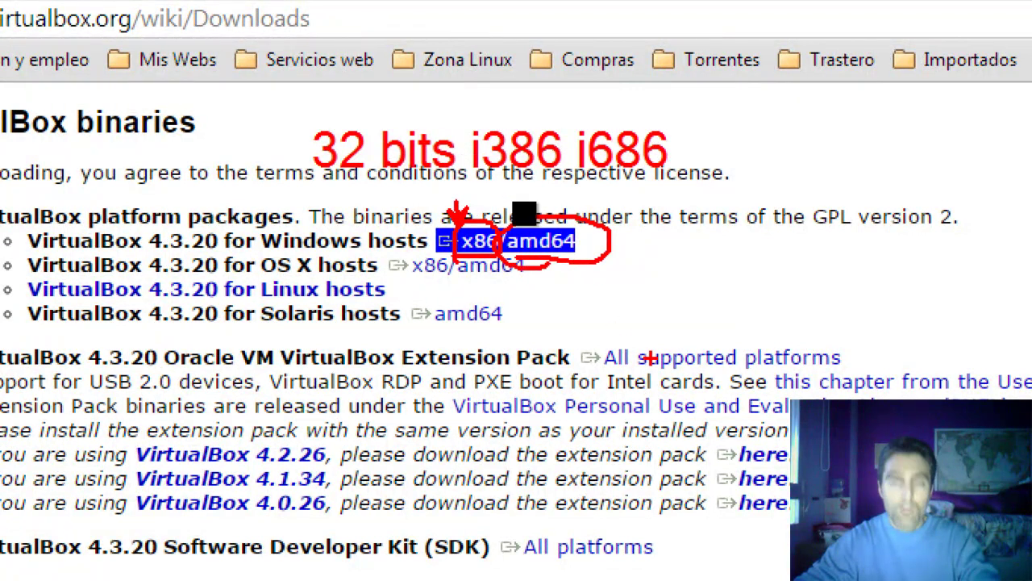
{"action": "mouse_move", "coordinate": [576, 266]}
{"action": "left_mouse_down"}
{"action": "mouse_move", "coordinate": [580, 317]}
{"action": "mouse_move", "coordinate": [597, 305]}
{"action": "left_mouse_up"}
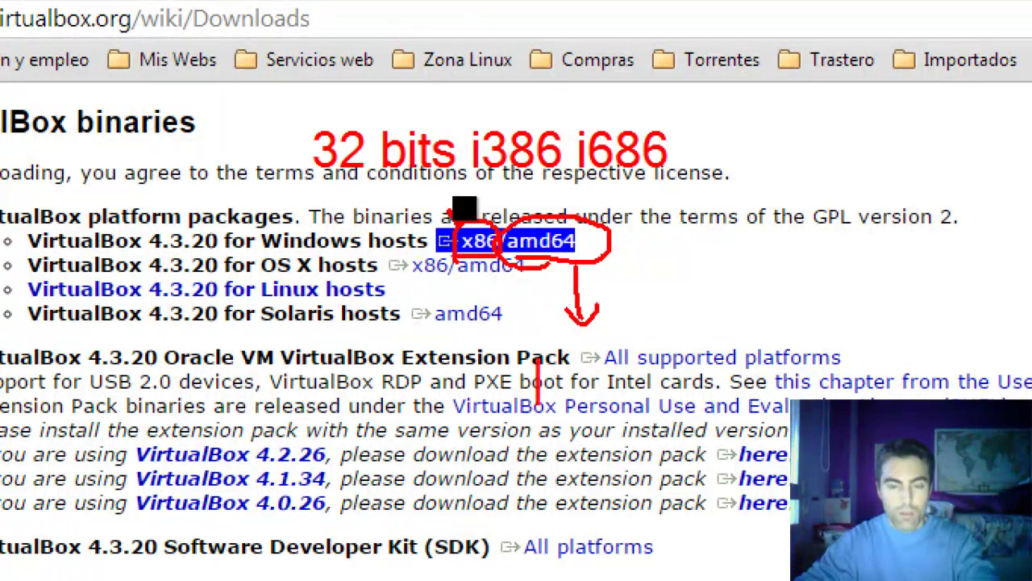
{"action": "type", "text": "64"}
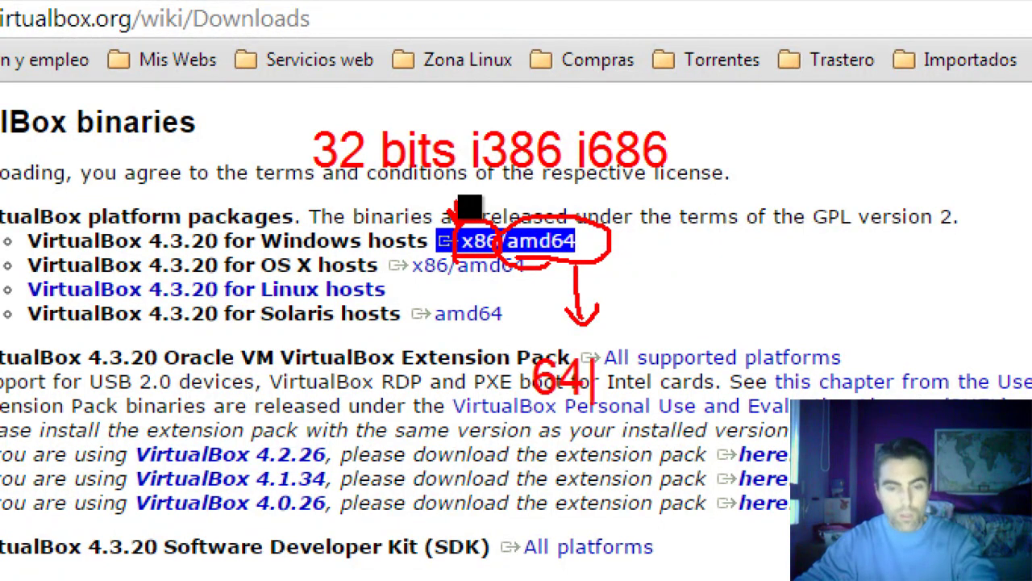
{"action": "type", "text": " bits"}
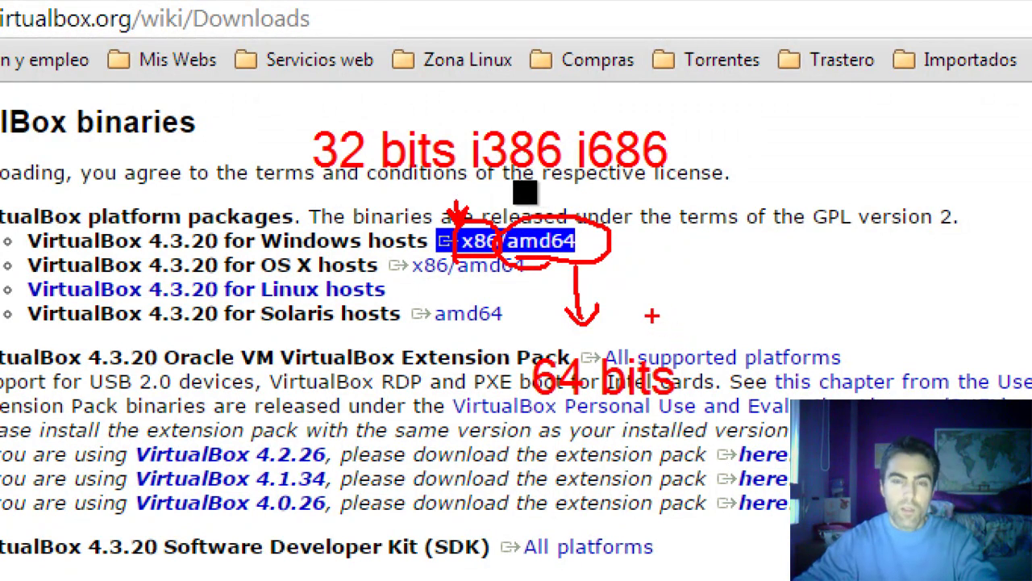
{"action": "key", "text": "t"}
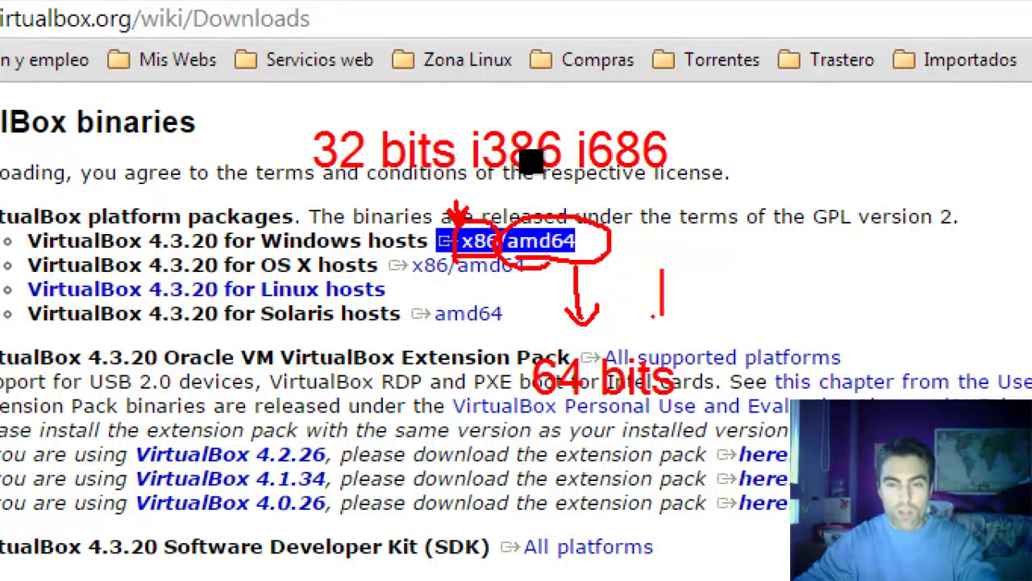
{"action": "type", "text": "_"}
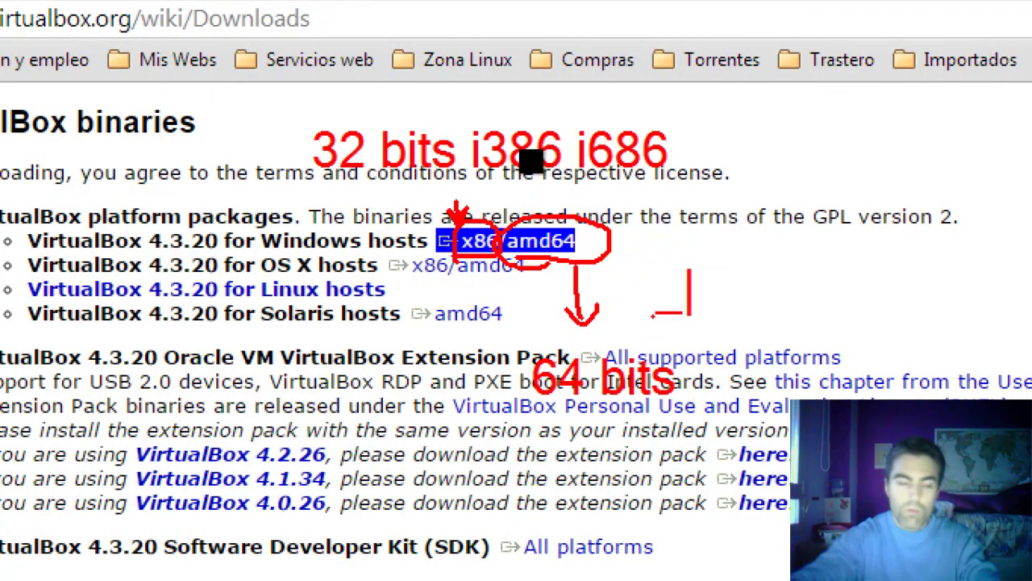
{"action": "type", "text": "64"}
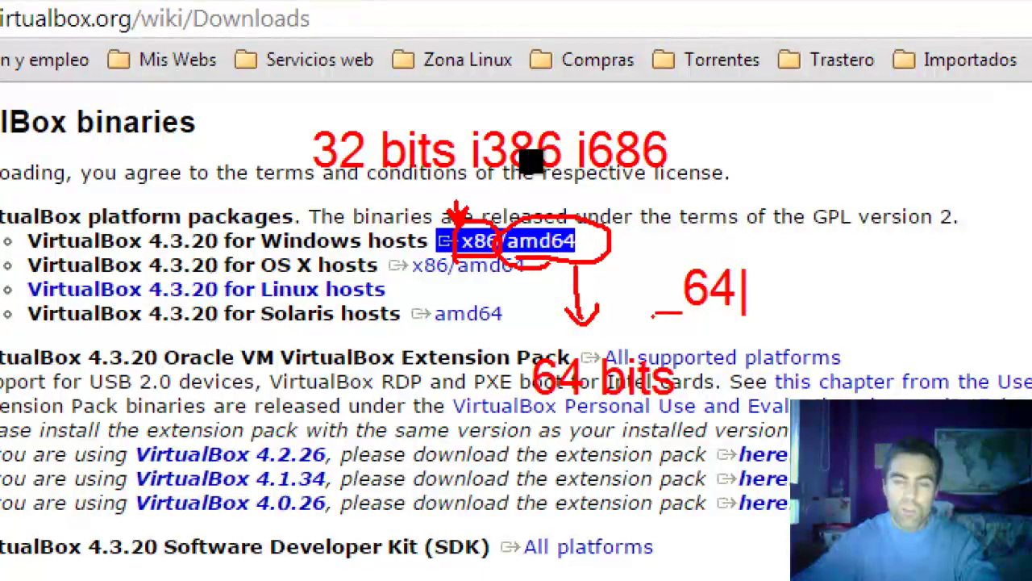
{"action": "key", "text": "BackSpace"}
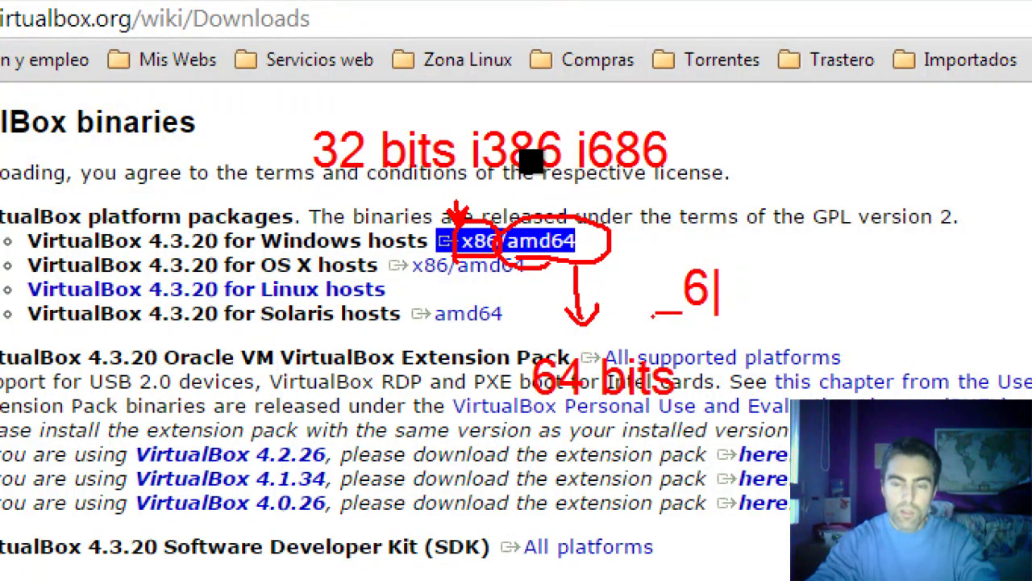
{"action": "key", "text": "BackSpace"}
{"action": "type", "text": "x64"}
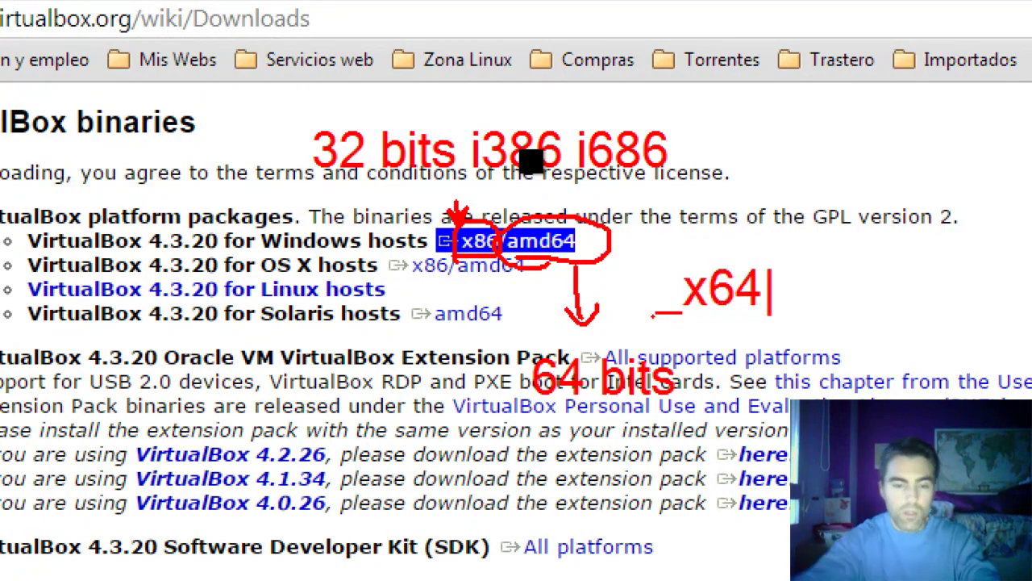
{"action": "key", "text": "BackSpace"}
{"action": "key", "text": "BackSpace"}
{"action": "key", "text": "BackSpace"}
{"action": "key", "text": "BackSpace"}
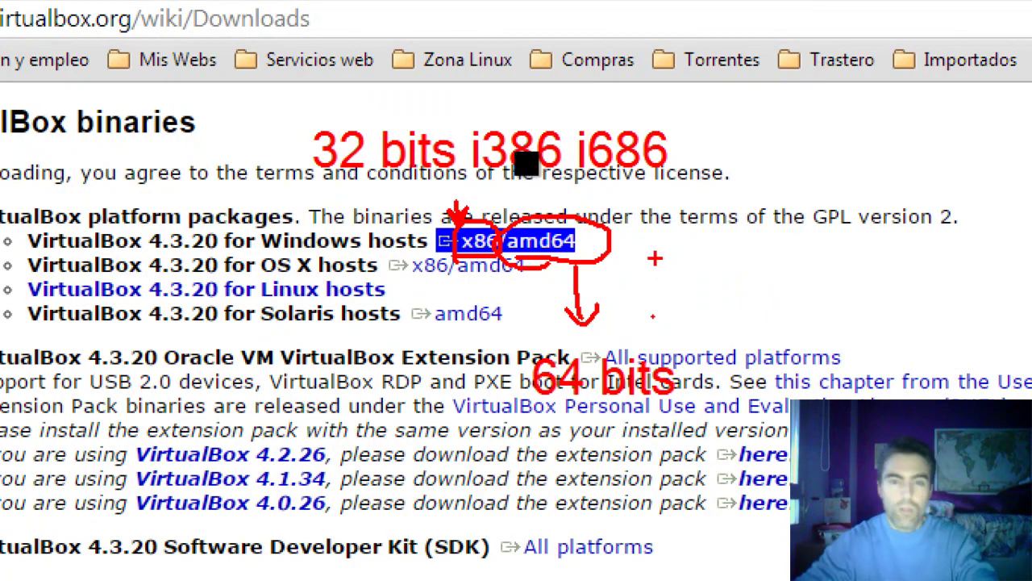
Leave the zoomed annotation view and read the Extension Pack description covering USB 2.0, VirtualBox RDP, PXE boot and licensing.
{"action": "key", "text": "Escape"}
{"action": "left_click", "coordinate": [445, 143]}
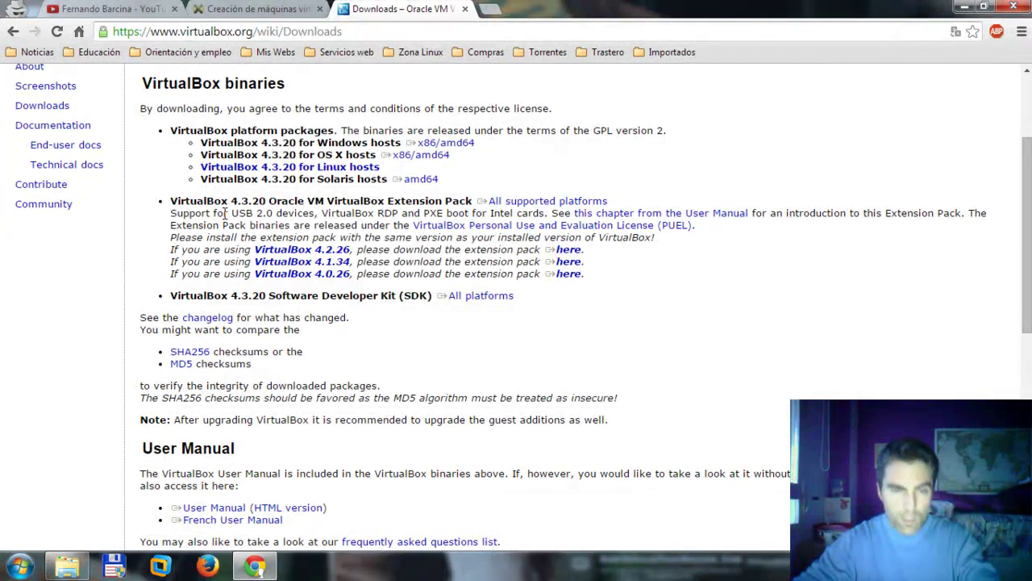
{"action": "left_click_drag", "start_coordinate": [187, 214], "coordinate": [263, 215]}
{"action": "left_click", "coordinate": [295, 213]}
{"action": "left_click_drag", "start_coordinate": [375, 213], "coordinate": [546, 213]}
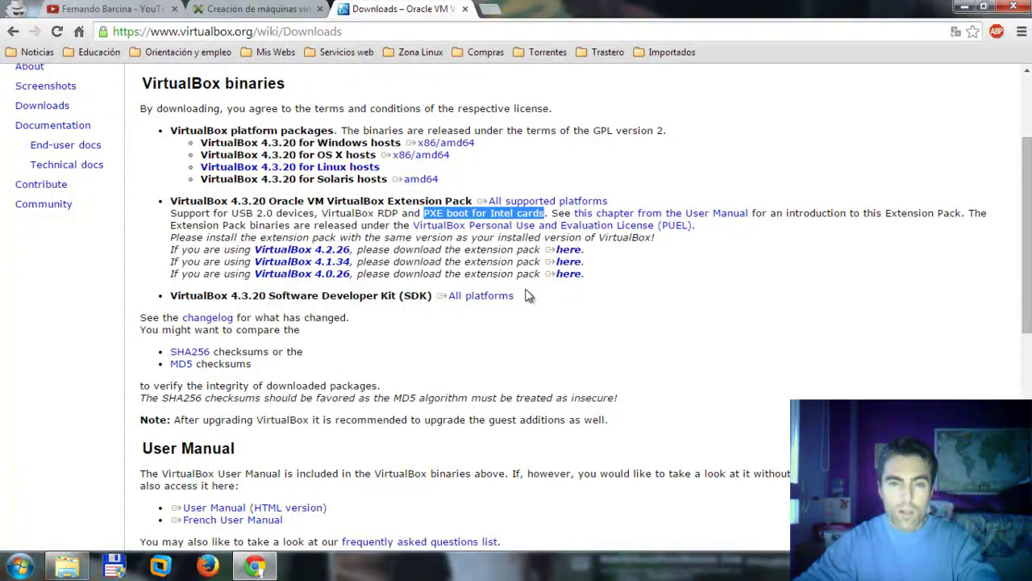
{"action": "left_click_drag", "start_coordinate": [466, 213], "coordinate": [418, 204]}
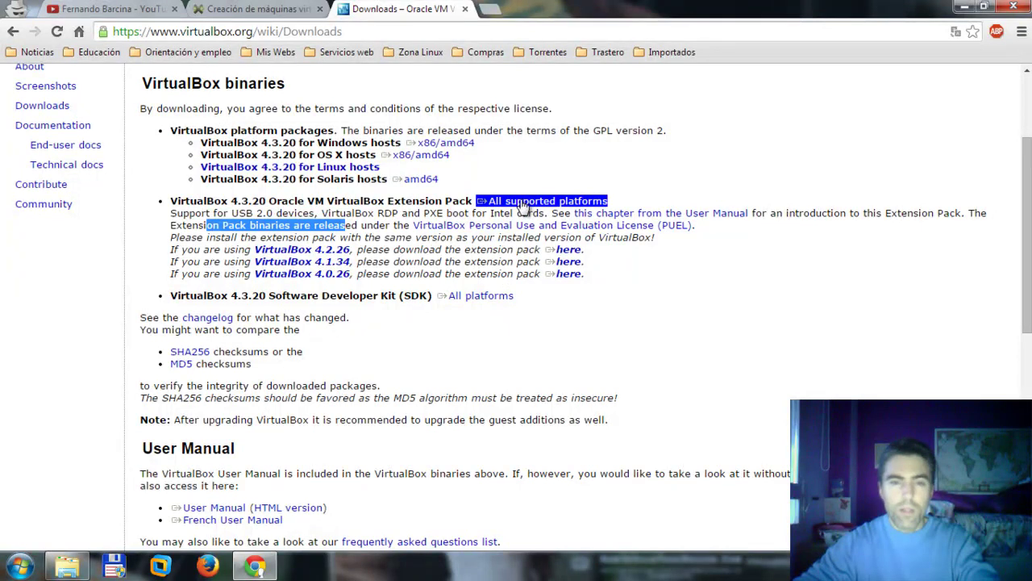
{"action": "left_click_drag", "start_coordinate": [487, 130], "coordinate": [449, 131]}
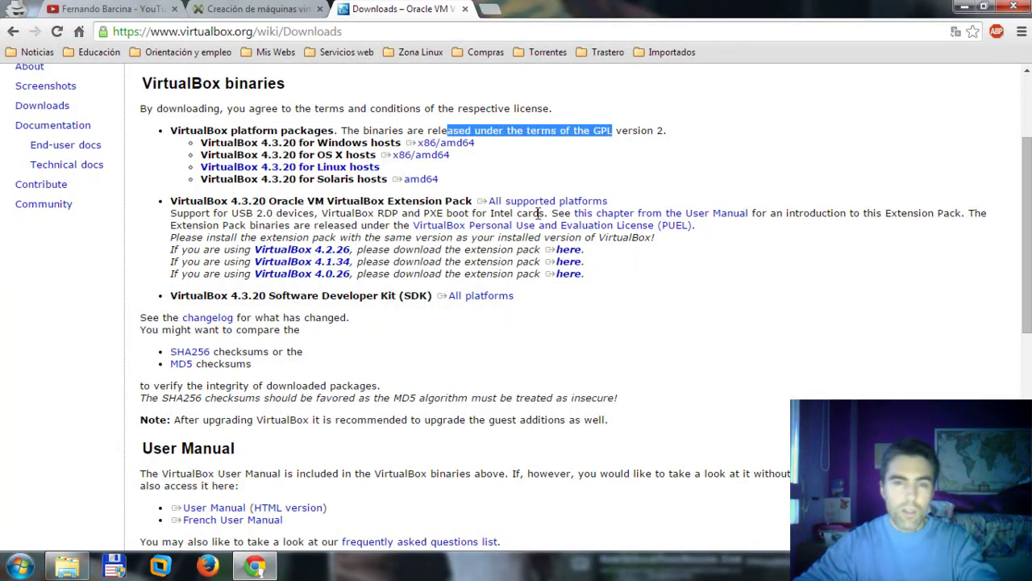
{"action": "left_click", "coordinate": [539, 206]}
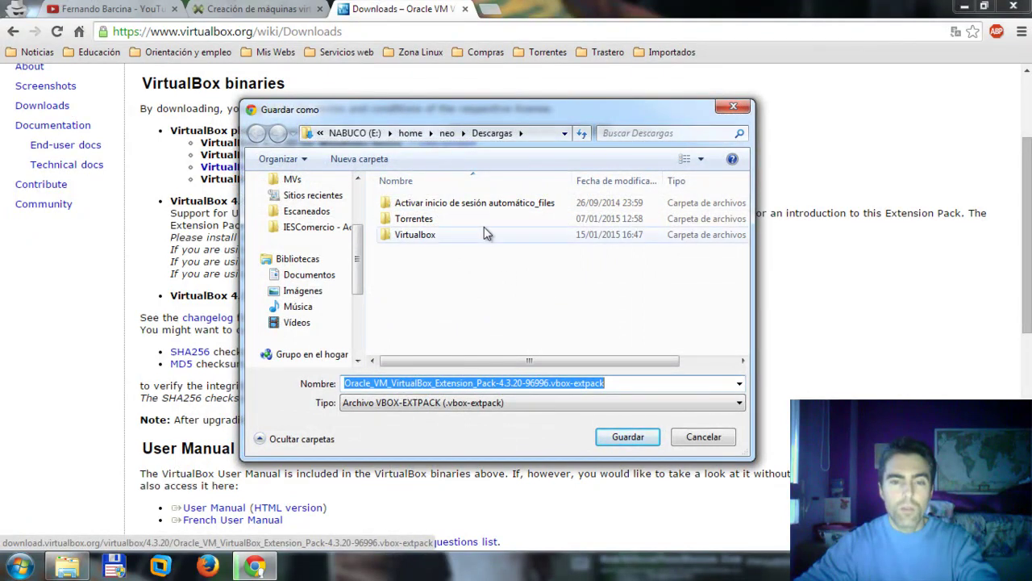
{"action": "double_click", "coordinate": [506, 119]}
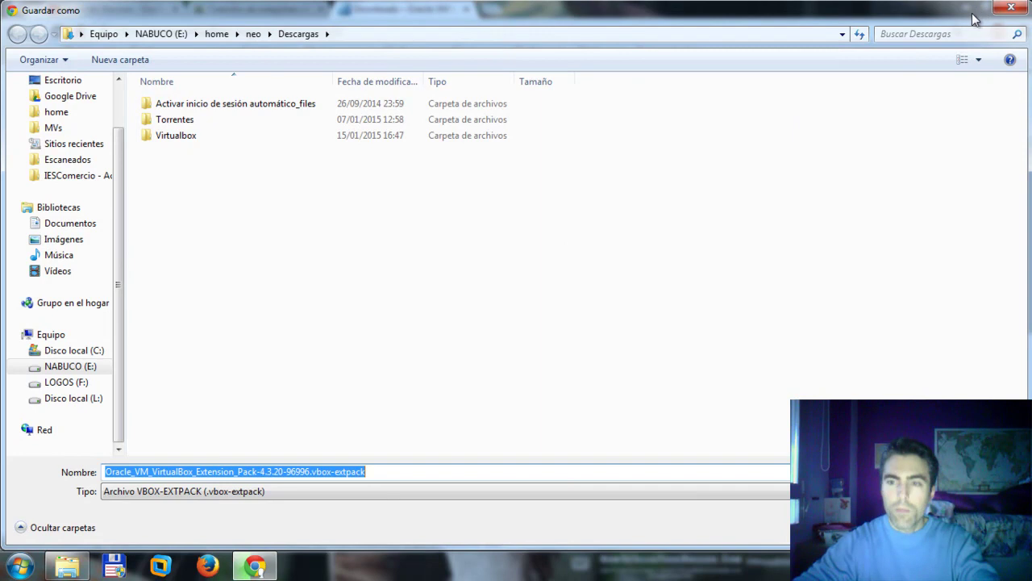
{"action": "double_click", "coordinate": [259, 133]}
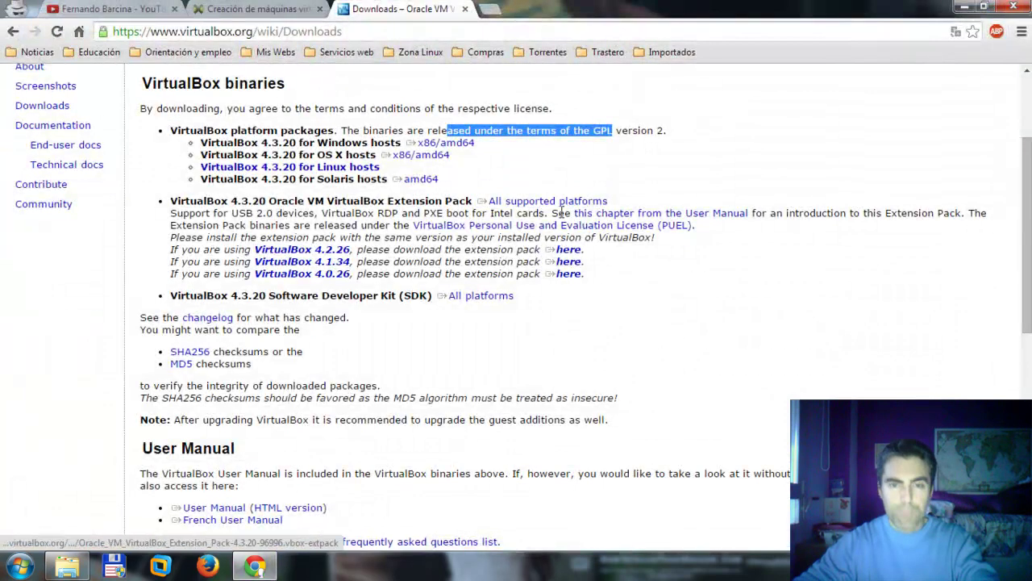
{"action": "left_click", "coordinate": [548, 201]}
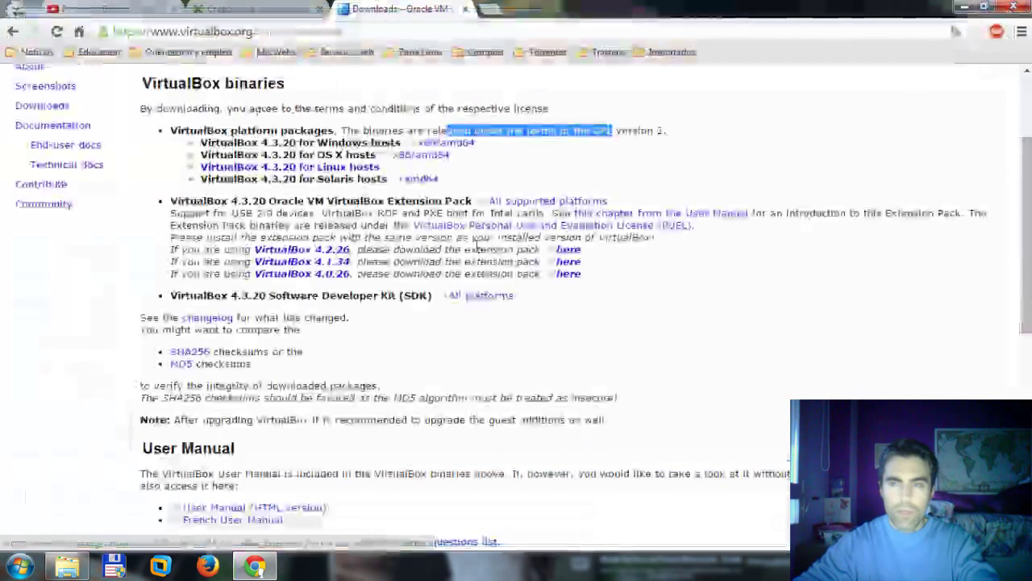
{"action": "scroll", "coordinate": [384, 256], "scroll_direction": "down", "scroll_amount": 5}
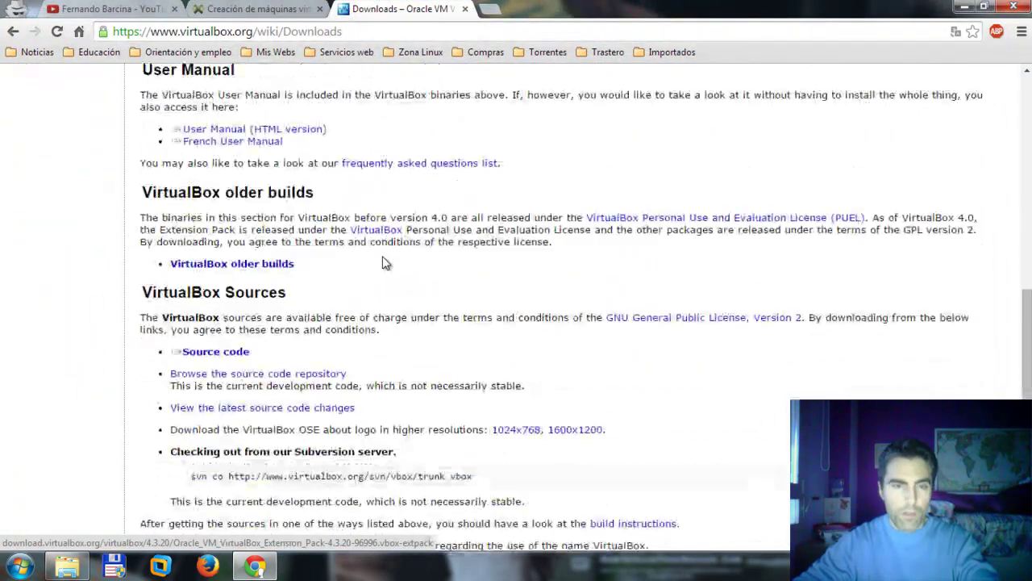
{"action": "scroll", "coordinate": [403, 217], "scroll_direction": "up", "scroll_amount": 5}
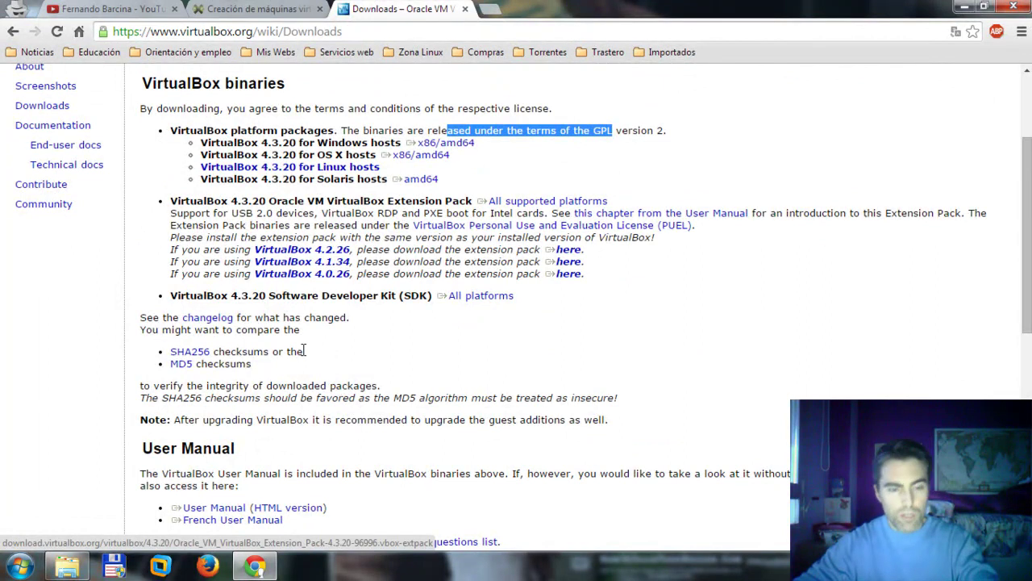
{"action": "scroll", "coordinate": [305, 351], "scroll_direction": "up", "scroll_amount": 2}
Switch to the Virtualbox downloads folder, launch the VirtualBox-4.3.20-96997-Win.exe installer, and advance to the custom setup page.
{"action": "key", "text": "alt+Tab"}
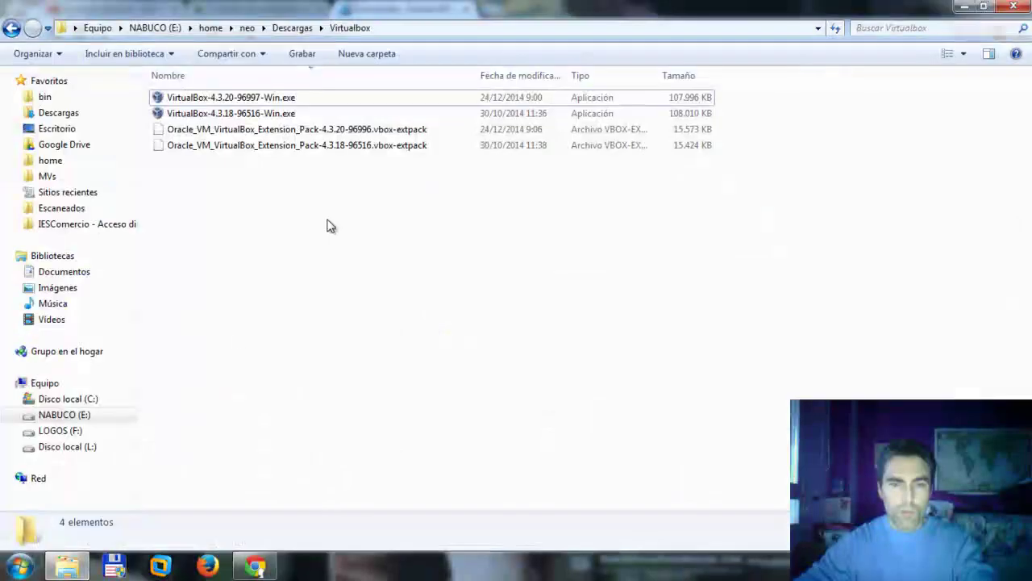
{"action": "left_click", "coordinate": [307, 114]}
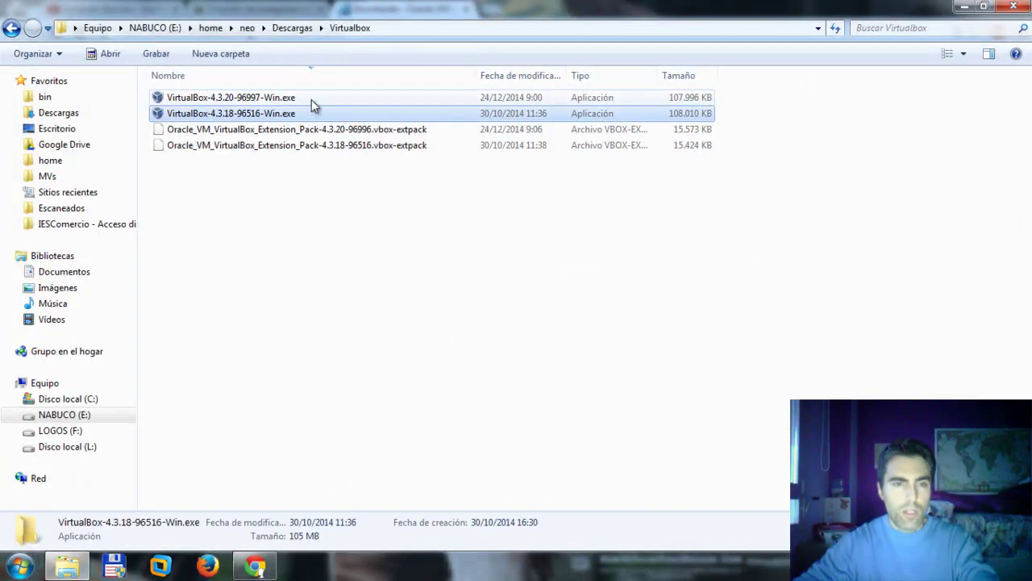
{"action": "left_click", "coordinate": [339, 98]}
{"action": "double_click", "coordinate": [338, 99]}
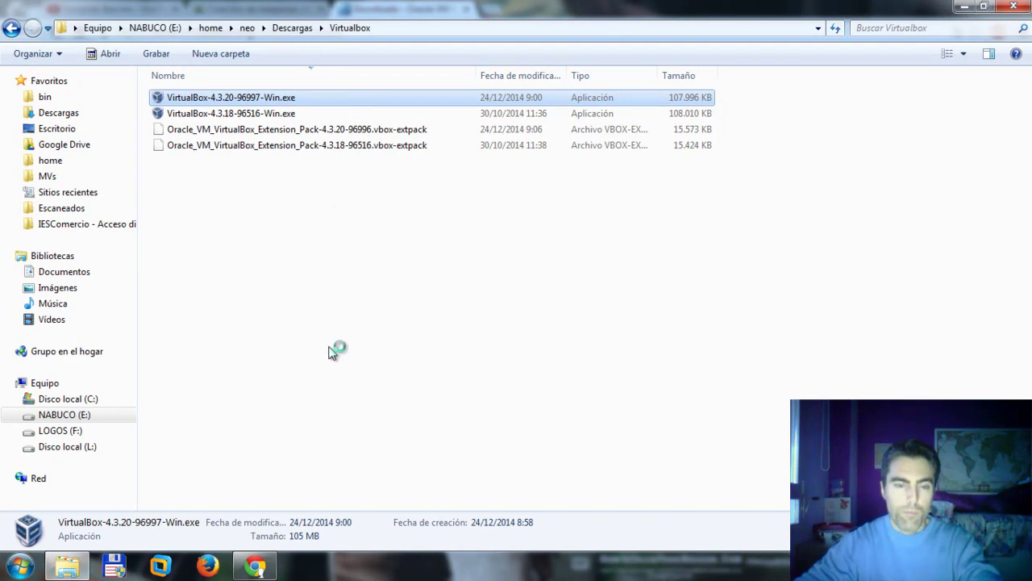
{"action": "left_click", "coordinate": [558, 291]}
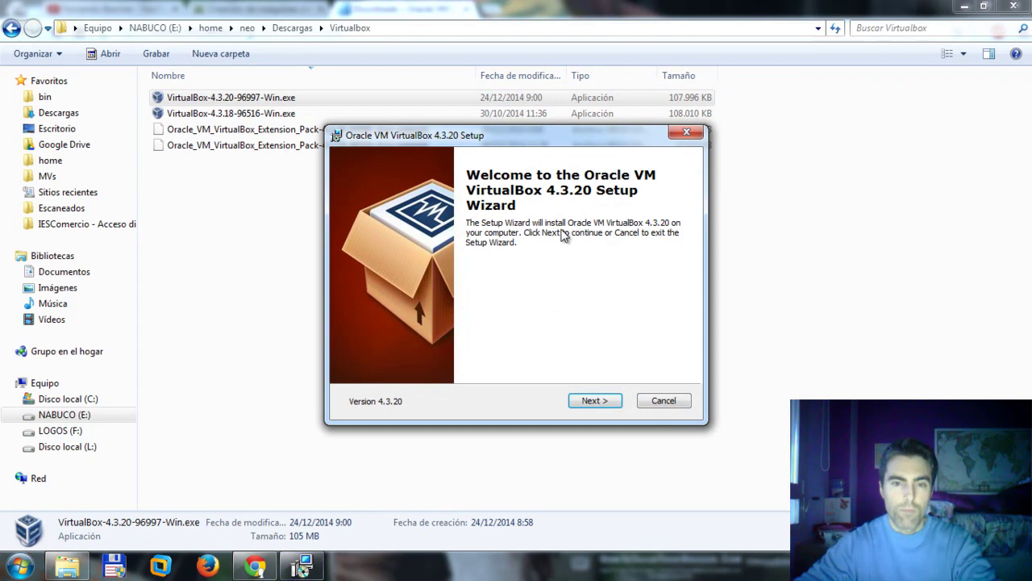
{"action": "left_click", "coordinate": [593, 401]}
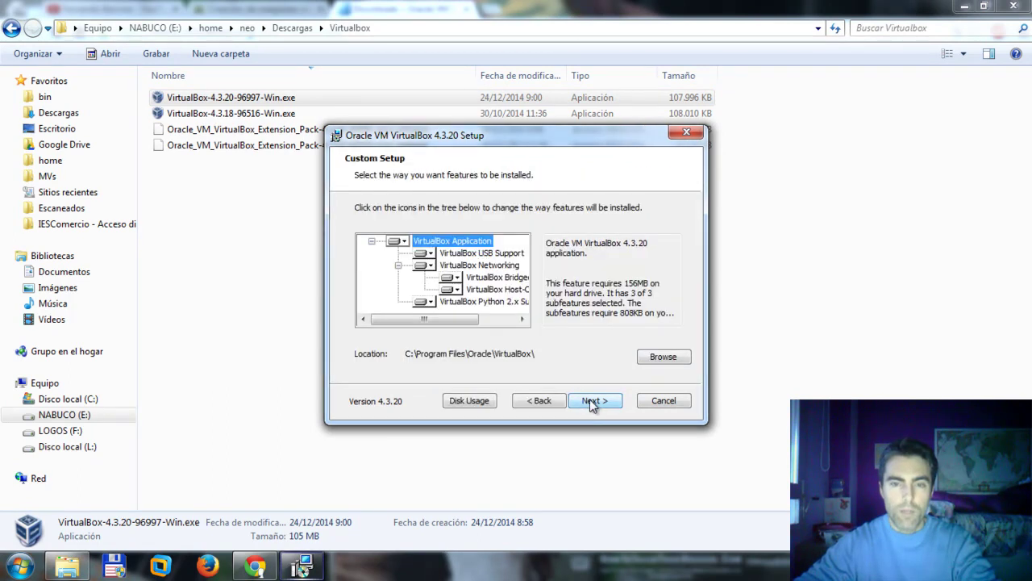
Examine the setup feature descriptions for USB Support, Networking, Bridged Networking, Host-Only Networking and Python 2.x Support.
{"action": "left_click_drag", "start_coordinate": [464, 320], "coordinate": [516, 319]}
{"action": "left_click", "coordinate": [452, 253]}
{"action": "left_click", "coordinate": [446, 265]}
{"action": "left_click", "coordinate": [447, 291]}
{"action": "left_click", "coordinate": [455, 277]}
{"action": "left_click", "coordinate": [452, 302]}
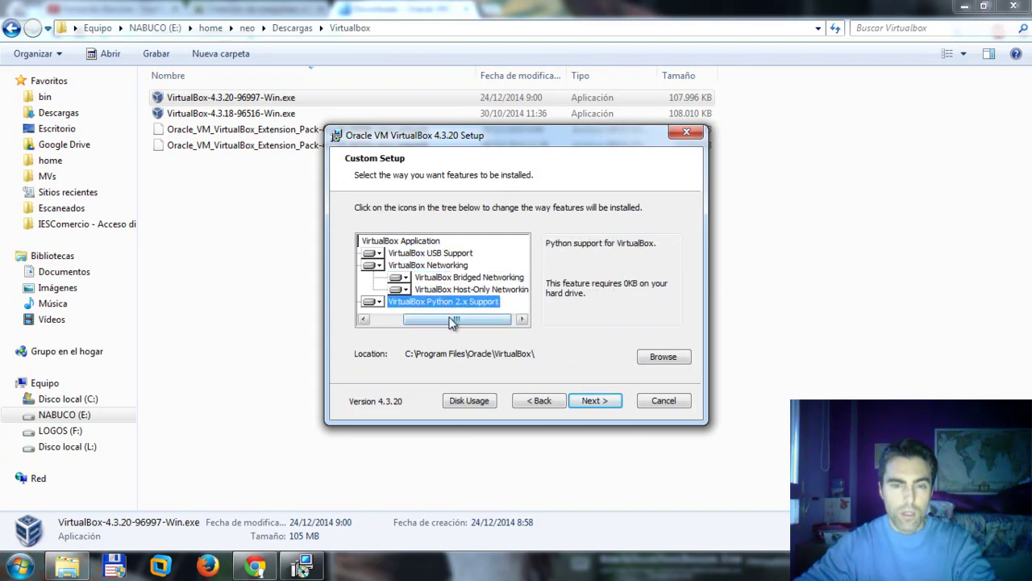
{"action": "left_click", "coordinate": [384, 320]}
{"action": "left_click_drag", "start_coordinate": [446, 319], "coordinate": [468, 318]}
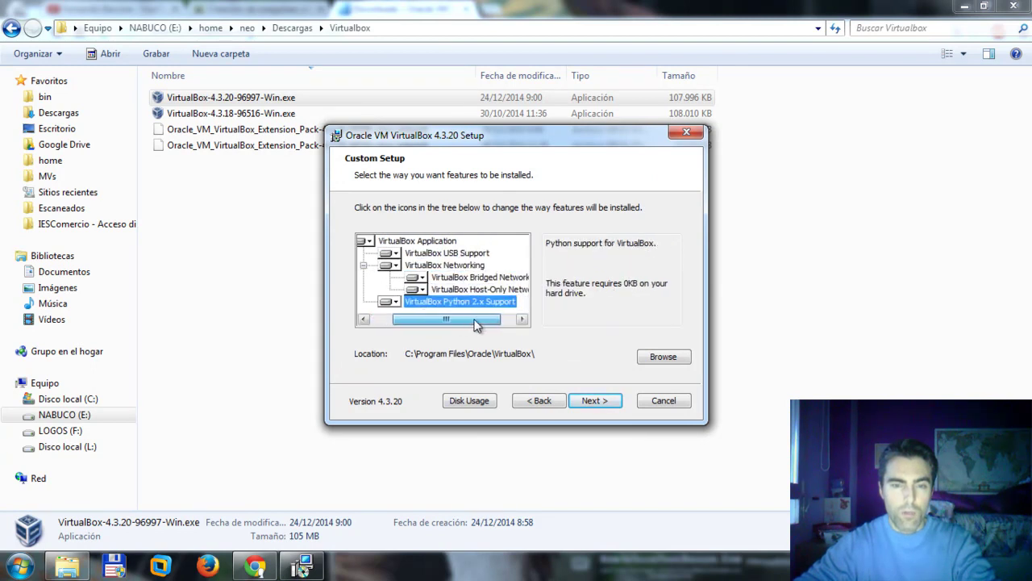
{"action": "left_click", "coordinate": [479, 280]}
{"action": "left_click", "coordinate": [484, 290]}
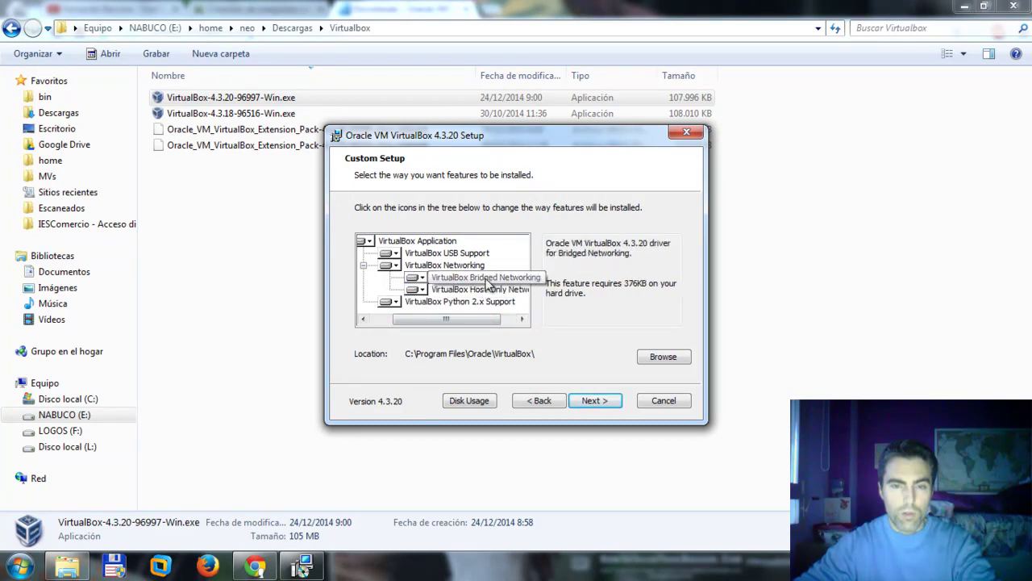
{"action": "left_click_drag", "start_coordinate": [481, 319], "coordinate": [506, 317]}
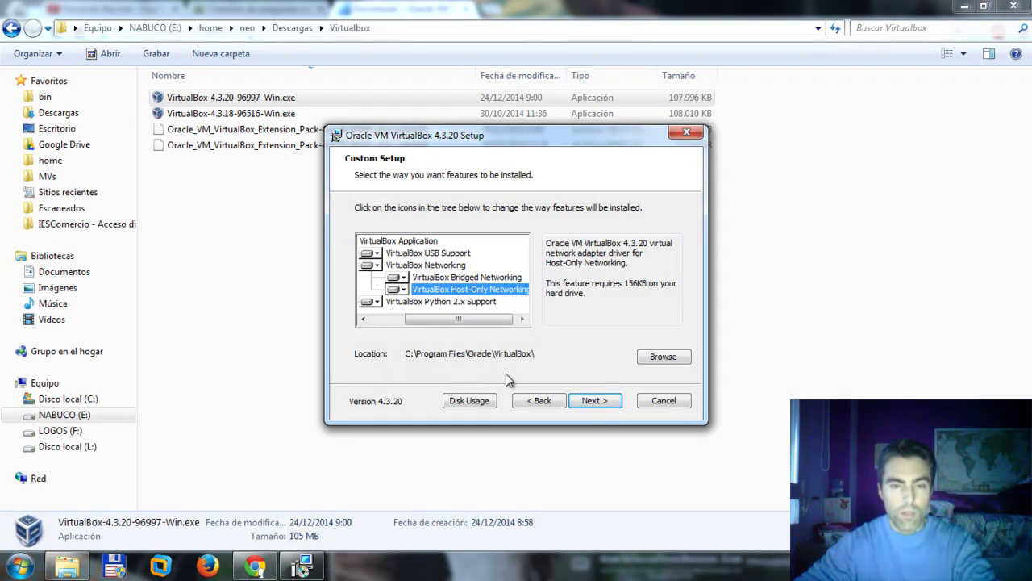
Accept the default features, with the desktop and Quick Launch Bar shortcuts and file associations enabled.
{"action": "left_click", "coordinate": [604, 403]}
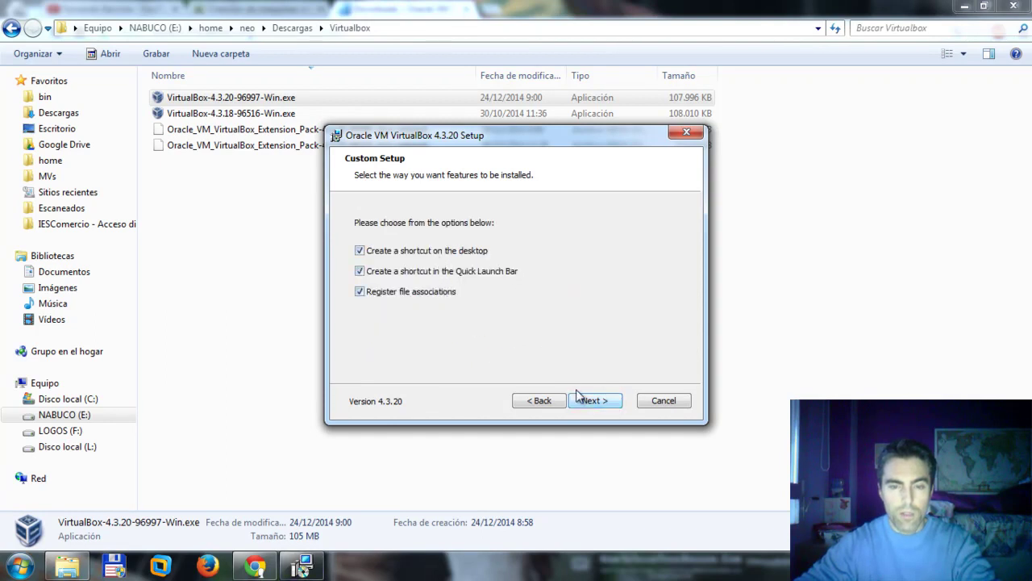
{"action": "left_click", "coordinate": [609, 401]}
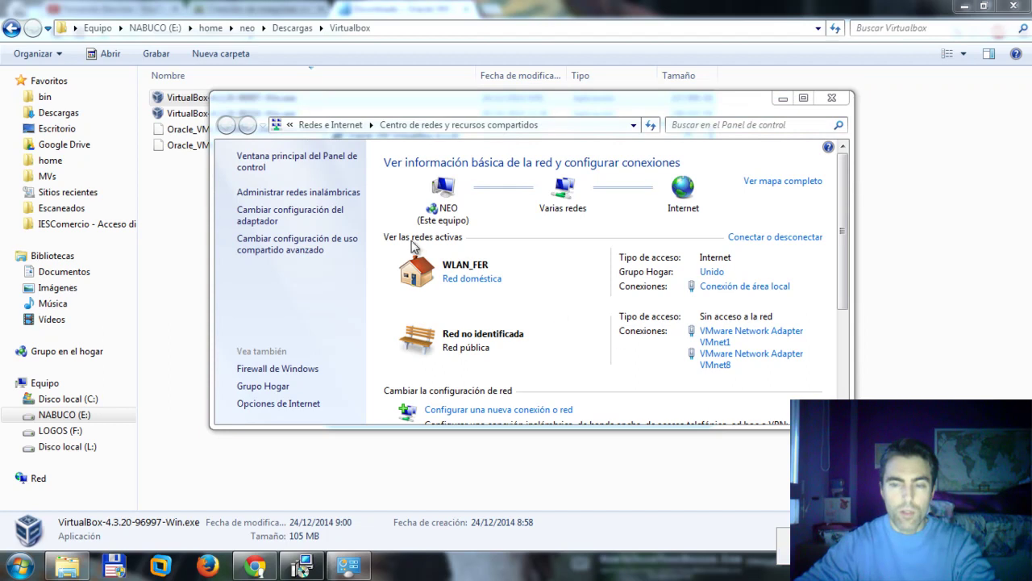
Open the network adapter list and examine the VMware VMnet1 and VMnet8 adapters before returning to the setup wizard.
{"action": "left_click", "coordinate": [292, 212]}
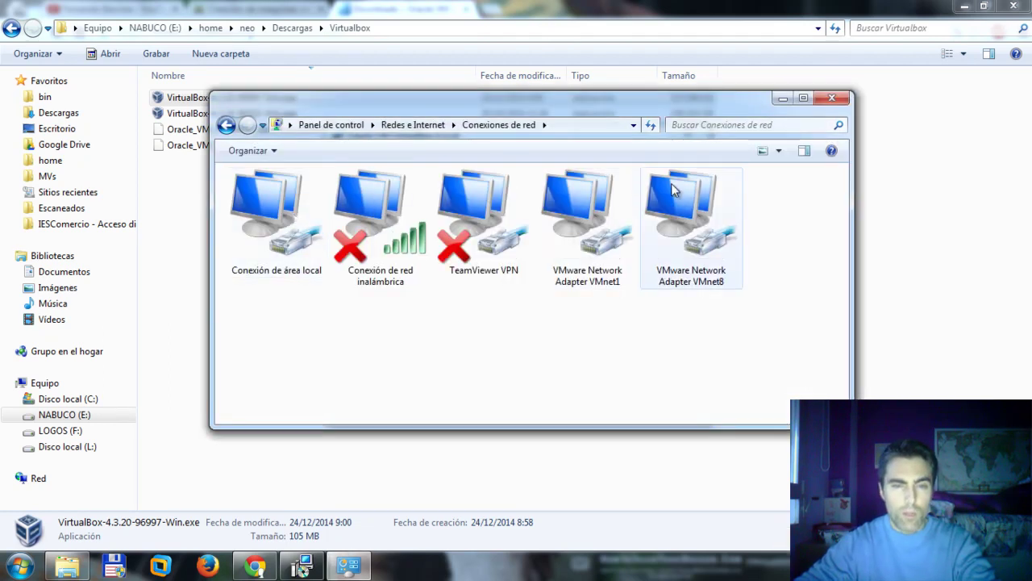
{"action": "left_click_drag", "start_coordinate": [484, 109], "coordinate": [487, 132]}
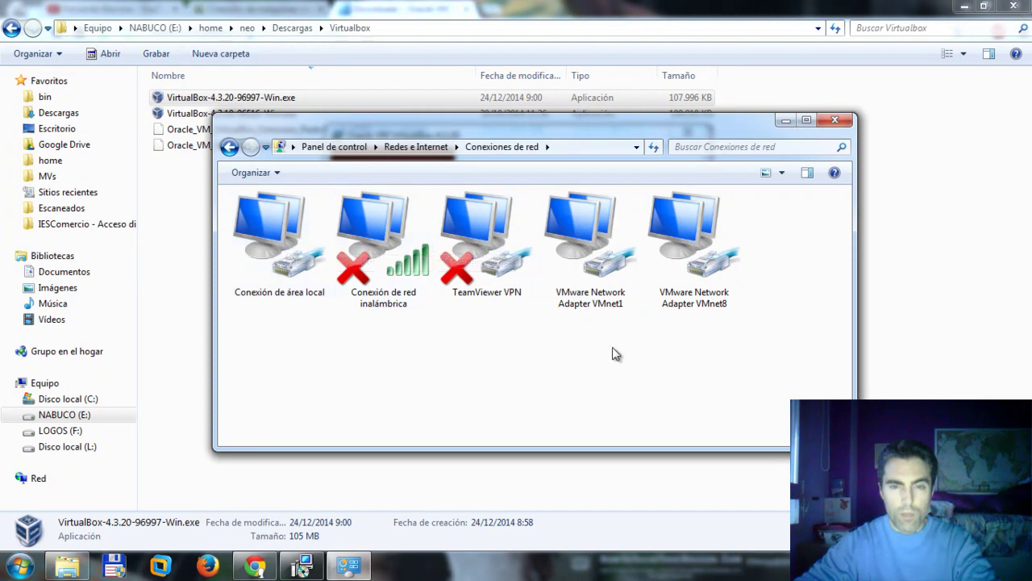
{"action": "left_click", "coordinate": [695, 300]}
{"action": "left_click", "coordinate": [585, 258]}
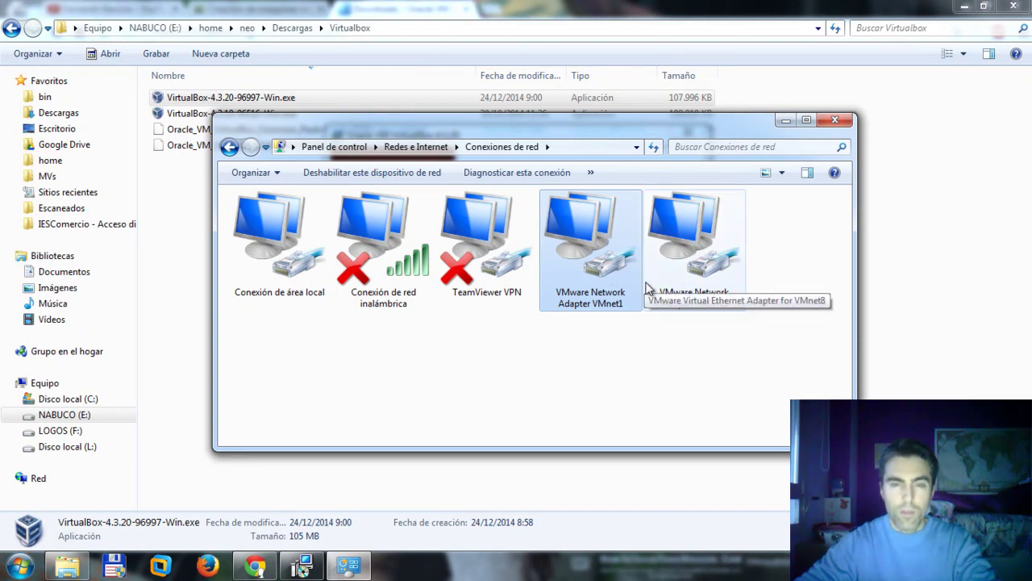
{"action": "left_click", "coordinate": [363, 569]}
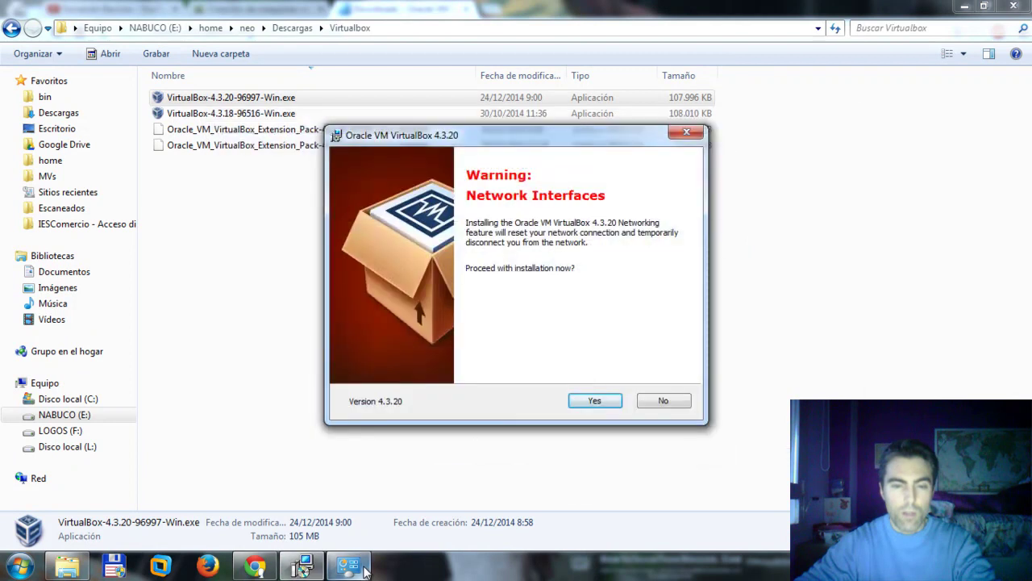
Accept the network interfaces warning and start the VirtualBox 4.3.20 installation.
{"action": "left_click", "coordinate": [601, 400]}
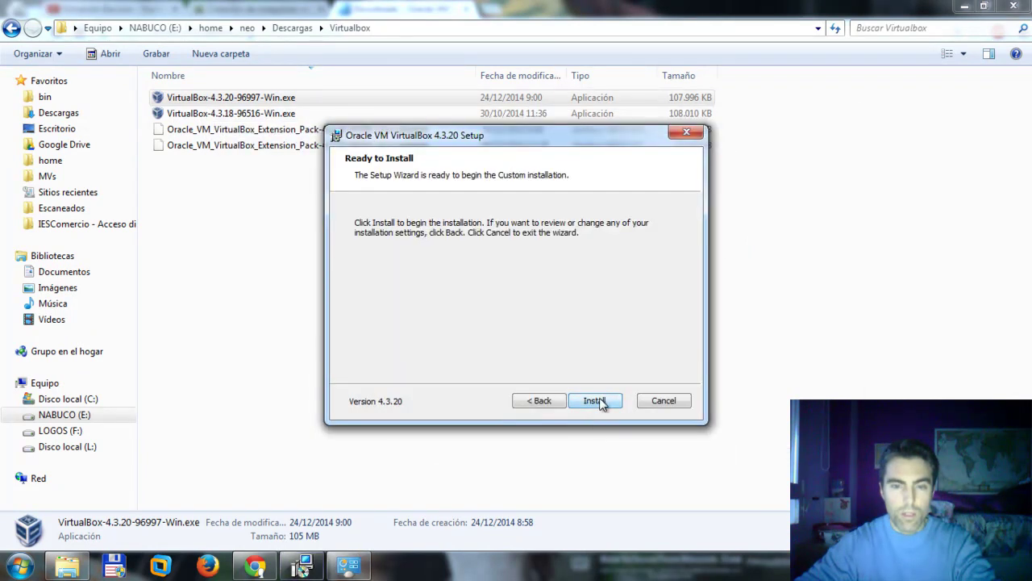
{"action": "left_click", "coordinate": [597, 401]}
Place the setup wizard and the network connections window side by side, and watch the adapters while the installation runs.
{"action": "left_click", "coordinate": [313, 567]}
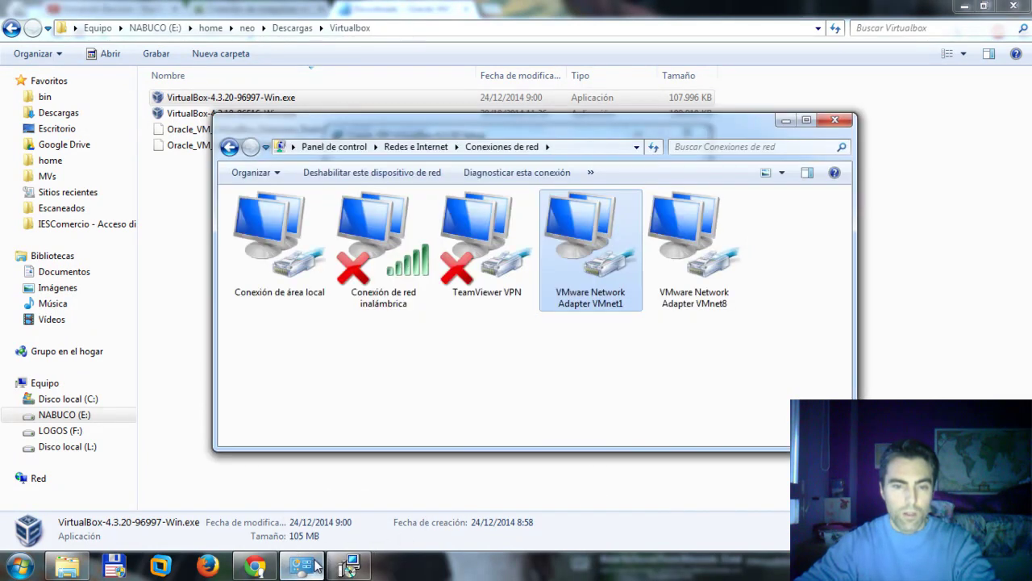
{"action": "left_click_drag", "start_coordinate": [614, 130], "coordinate": [620, 275]}
{"action": "left_click_drag", "start_coordinate": [563, 145], "coordinate": [343, 53]}
{"action": "left_click_drag", "start_coordinate": [613, 285], "coordinate": [1031, 212]}
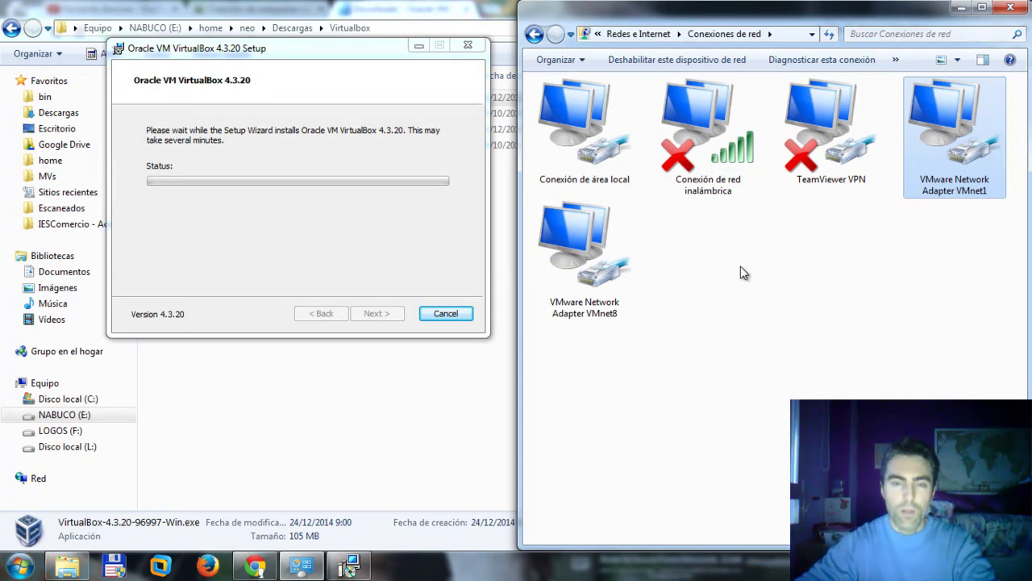
{"action": "left_click", "coordinate": [579, 155]}
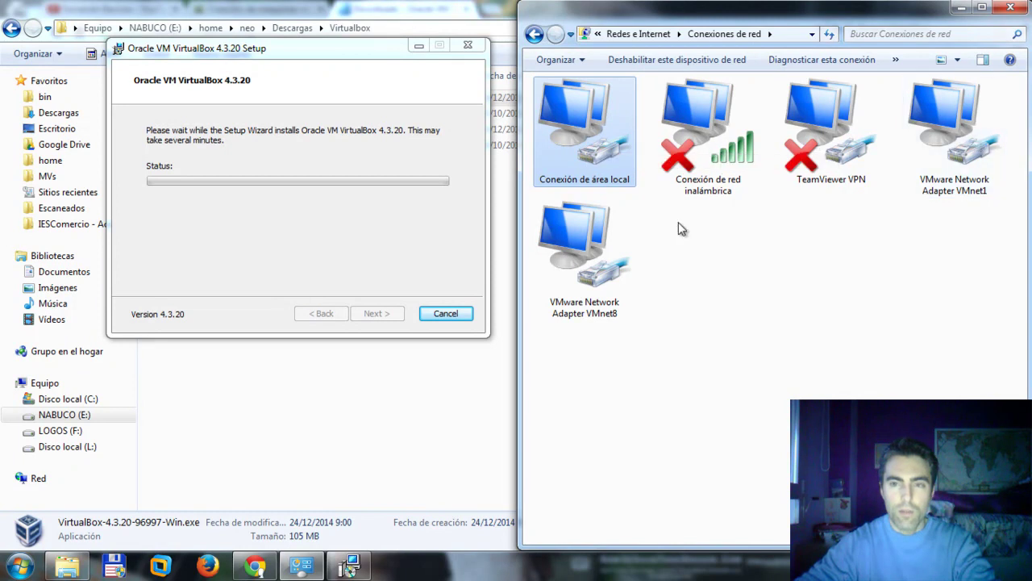
{"action": "left_click", "coordinate": [371, 213]}
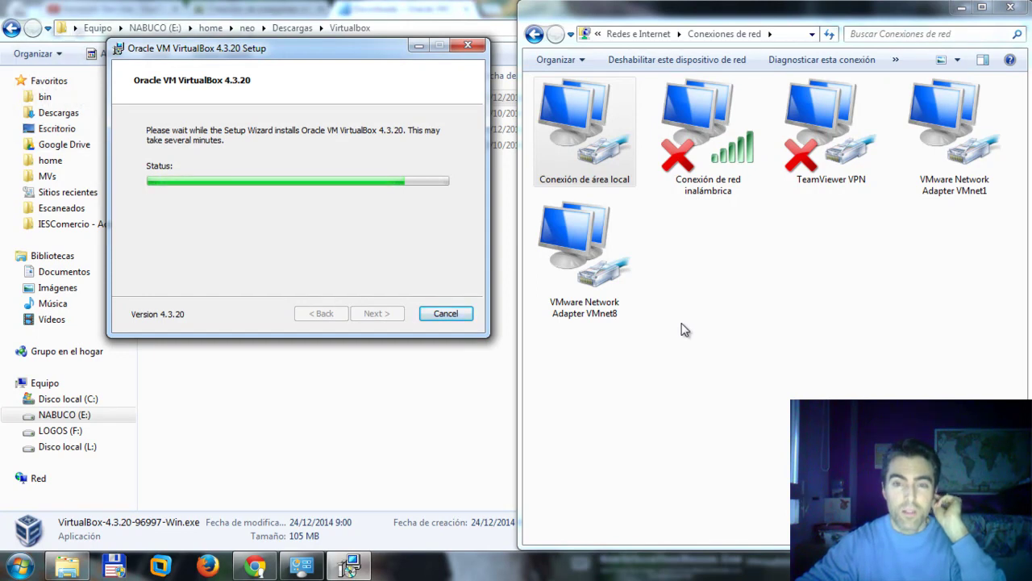
{"action": "left_click", "coordinate": [964, 175]}
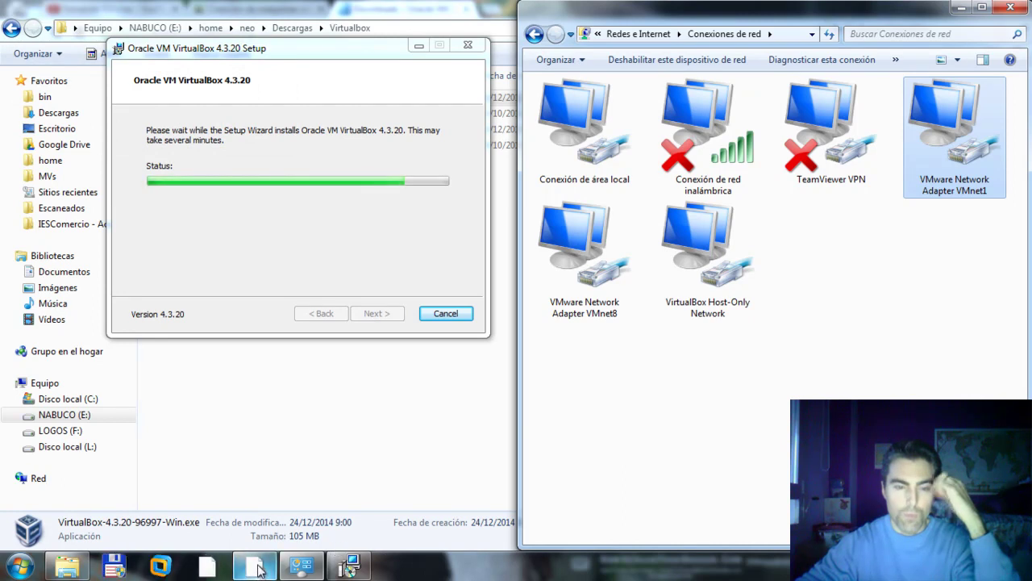
Switch to the course website in Chrome and open the section "Preparación de una máquina virtual con VirtualBox".
{"action": "mouse_move", "coordinate": [260, 567]}
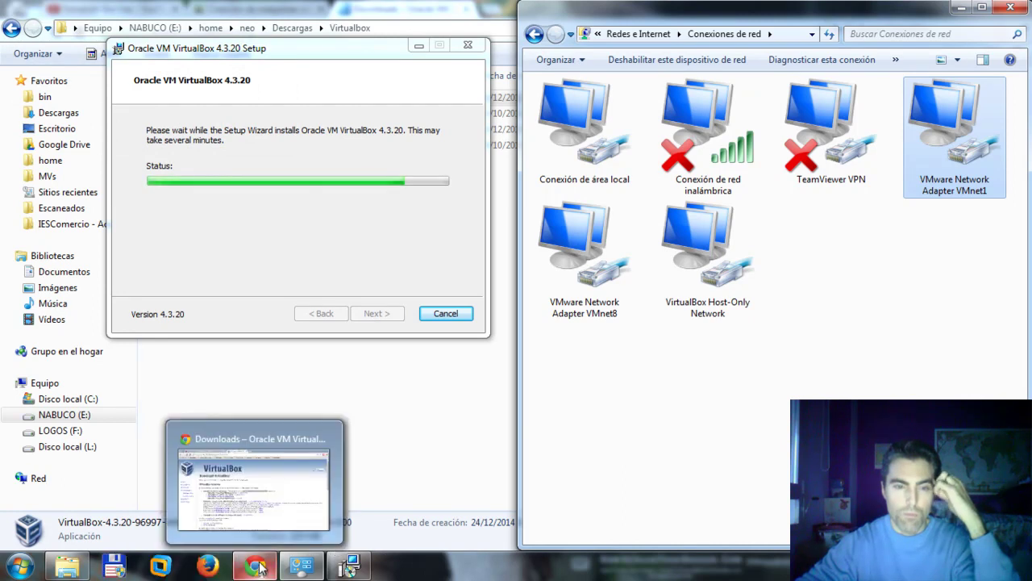
{"action": "left_click", "coordinate": [299, 491]}
{"action": "left_click", "coordinate": [270, 18]}
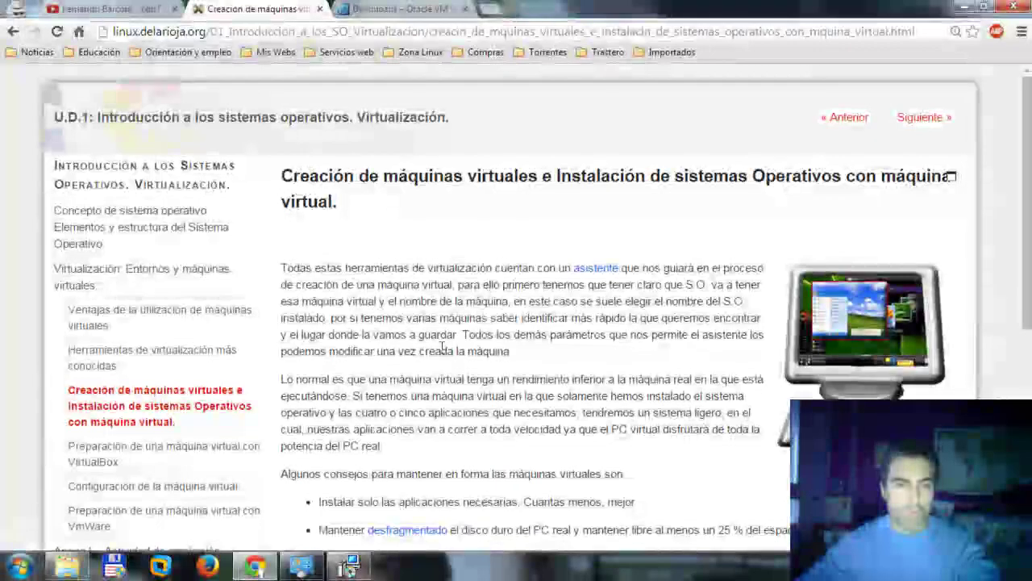
{"action": "scroll", "coordinate": [440, 365], "scroll_direction": "down", "scroll_amount": 5}
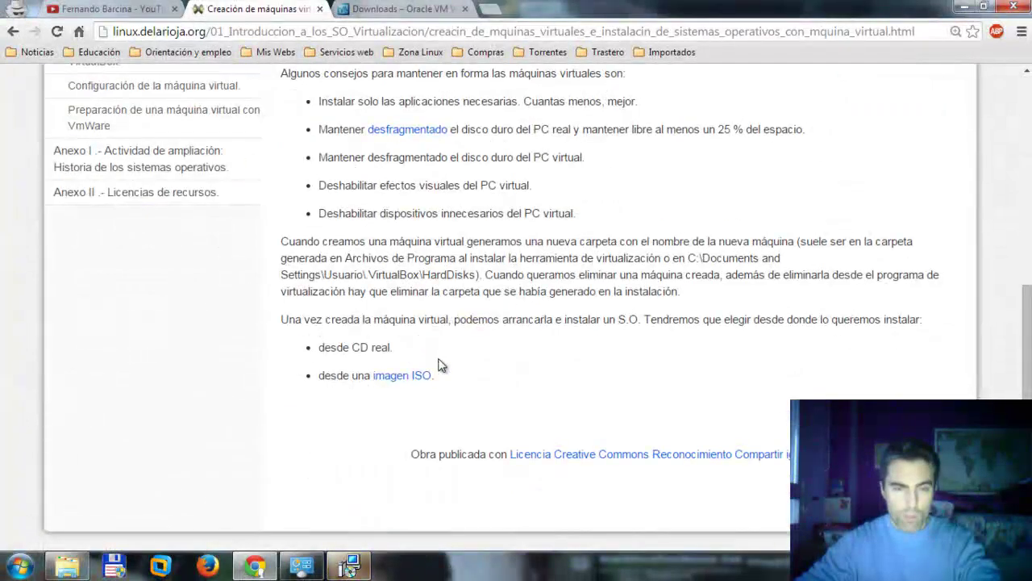
{"action": "scroll", "coordinate": [436, 363], "scroll_direction": "up", "scroll_amount": 2}
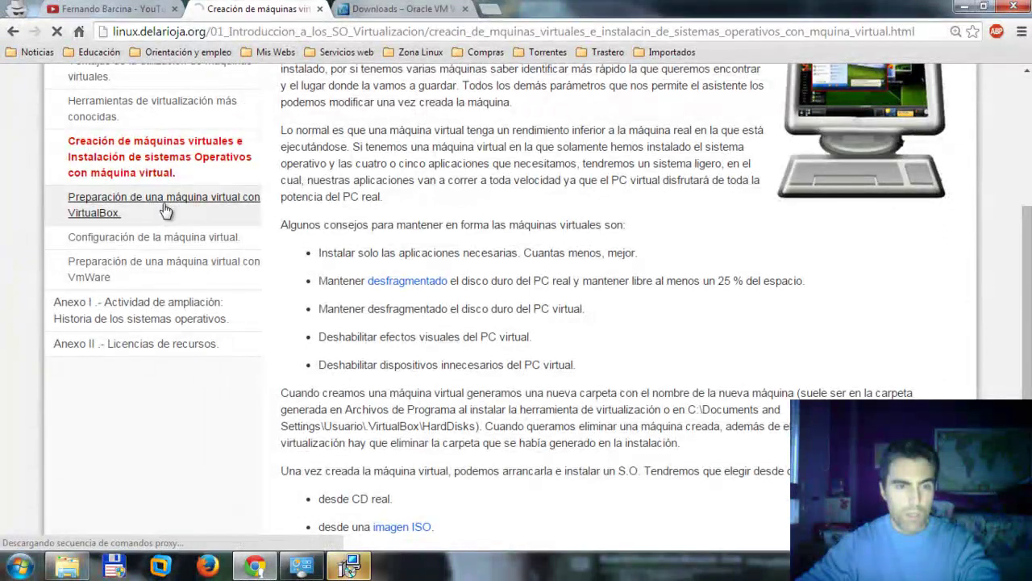
{"action": "left_click", "coordinate": [166, 210]}
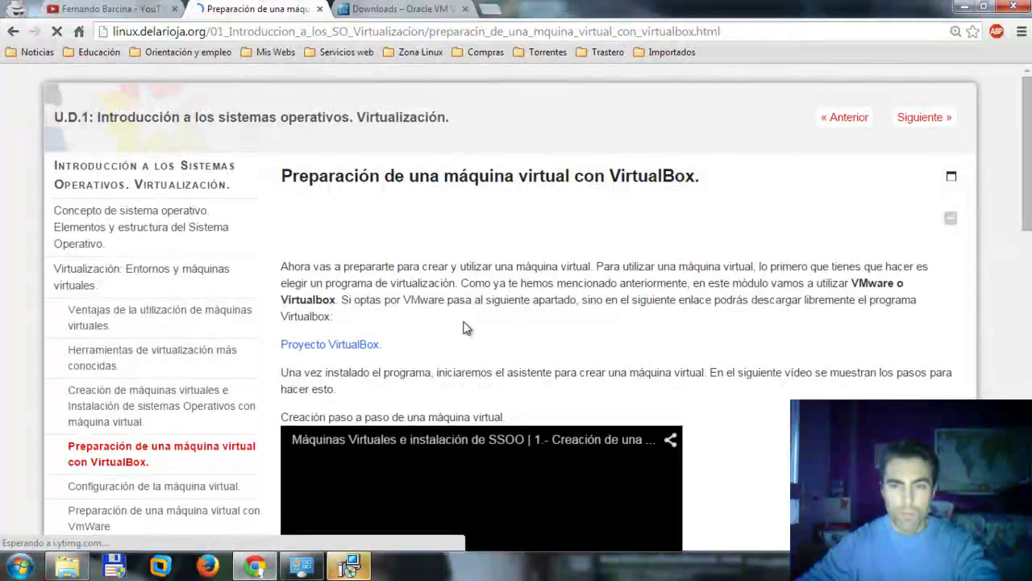
Return to the setup wizard and finish it, keeping the option to start Oracle VM VirtualBox 4.3.20 after installation.
{"action": "left_click", "coordinate": [973, 7]}
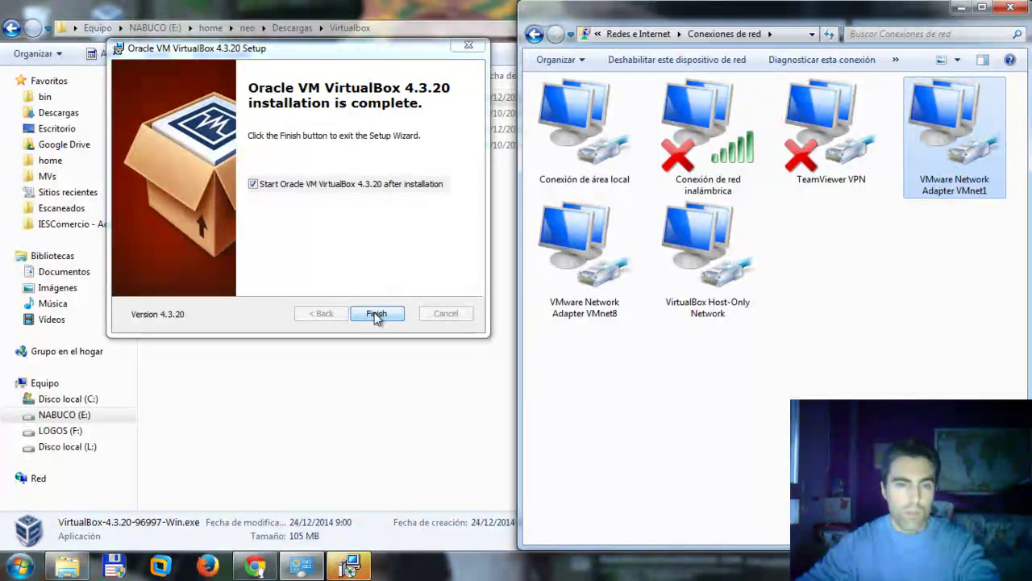
{"action": "left_click", "coordinate": [326, 183]}
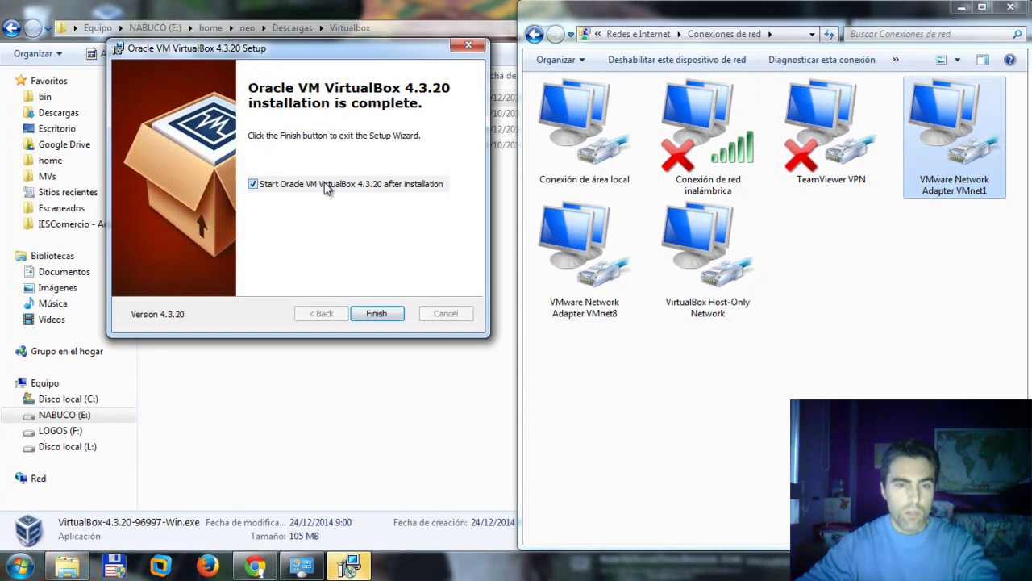
{"action": "left_click", "coordinate": [377, 313]}
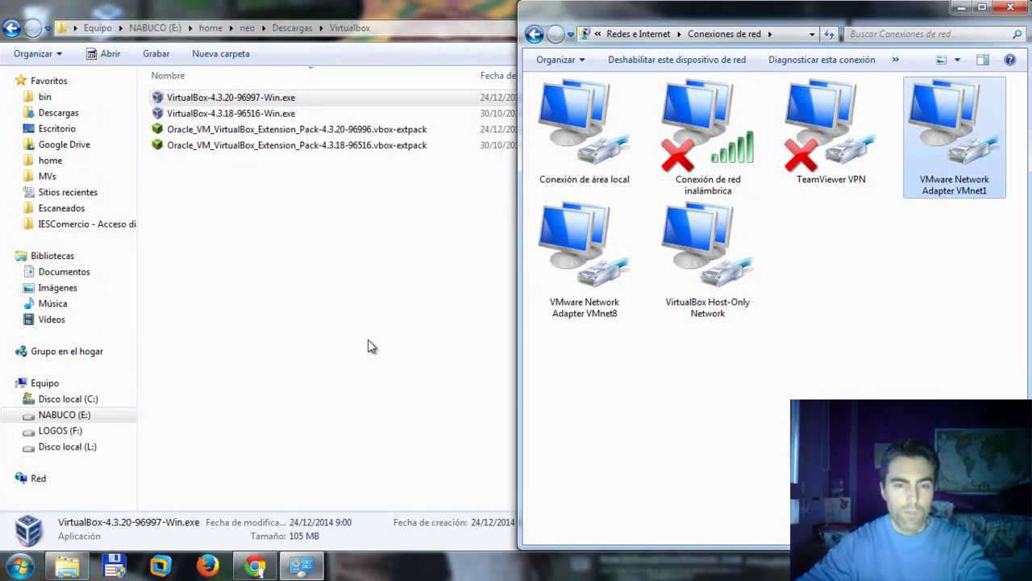
Open the 4.3.20 Extension Pack file from the Virtualbox folder, and select the VirtualBox Host-Only Network adapter in the network connections.
{"action": "left_click", "coordinate": [309, 177]}
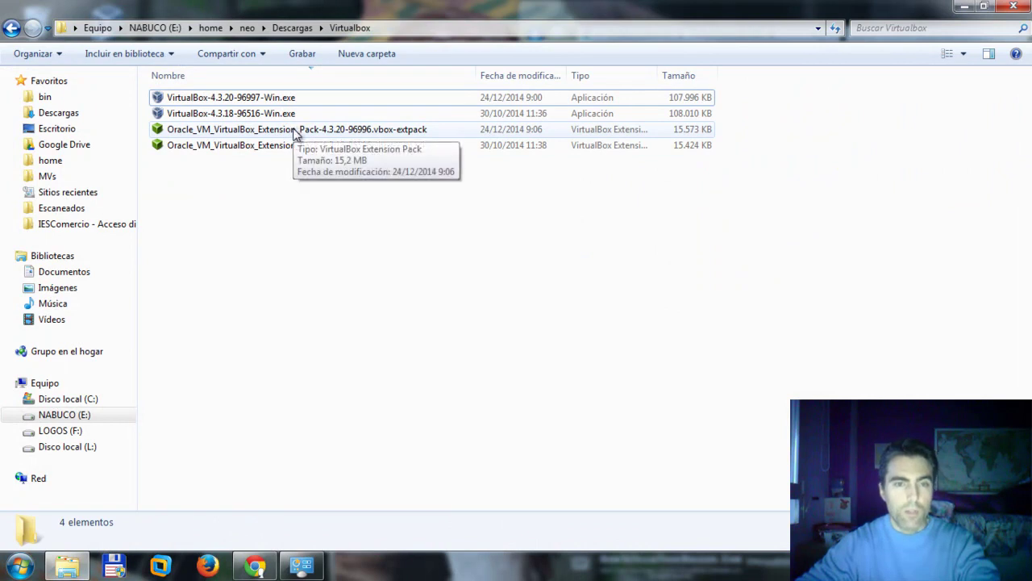
{"action": "left_click", "coordinate": [296, 132]}
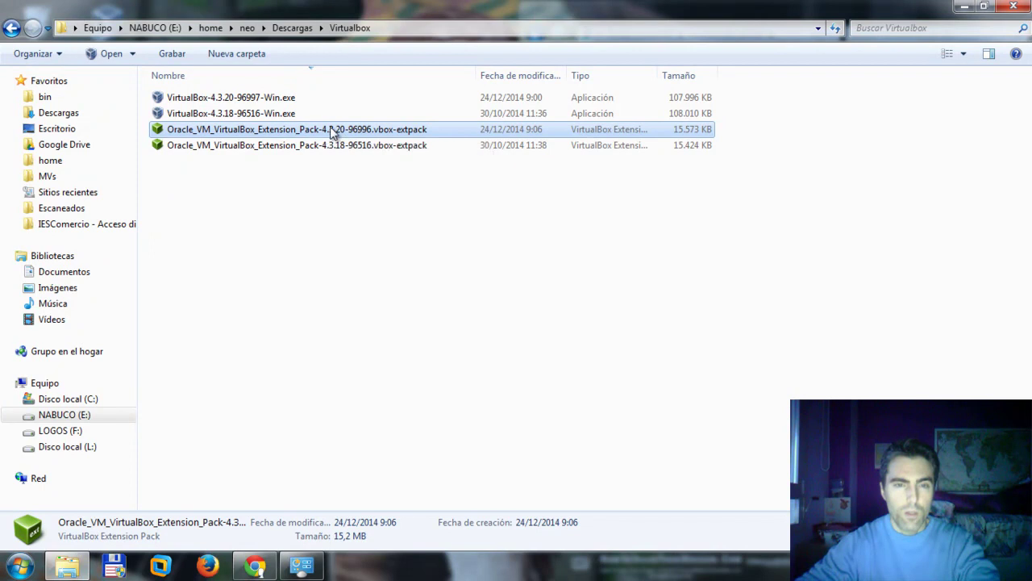
{"action": "double_click", "coordinate": [315, 131]}
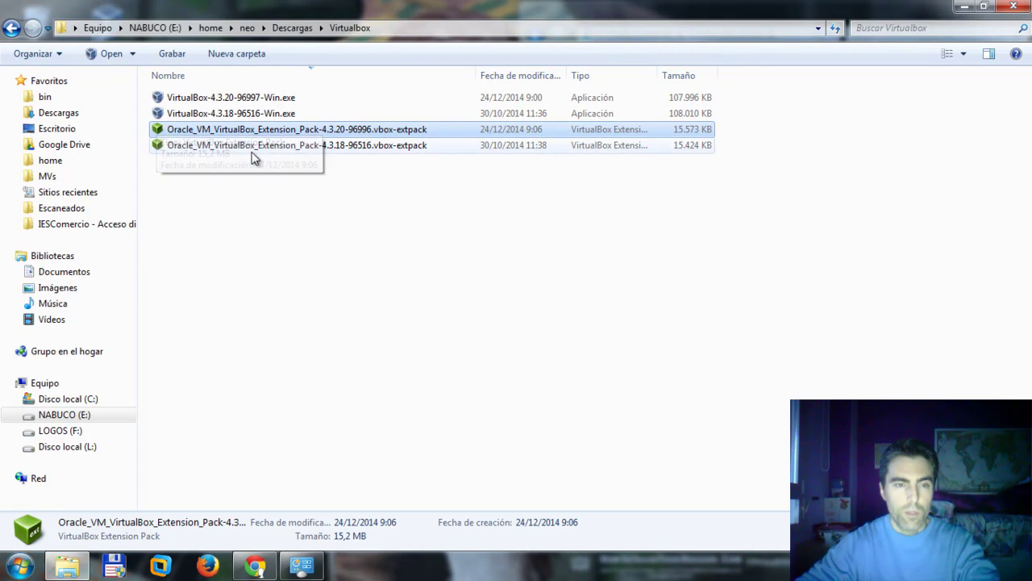
{"action": "left_click", "coordinate": [302, 565]}
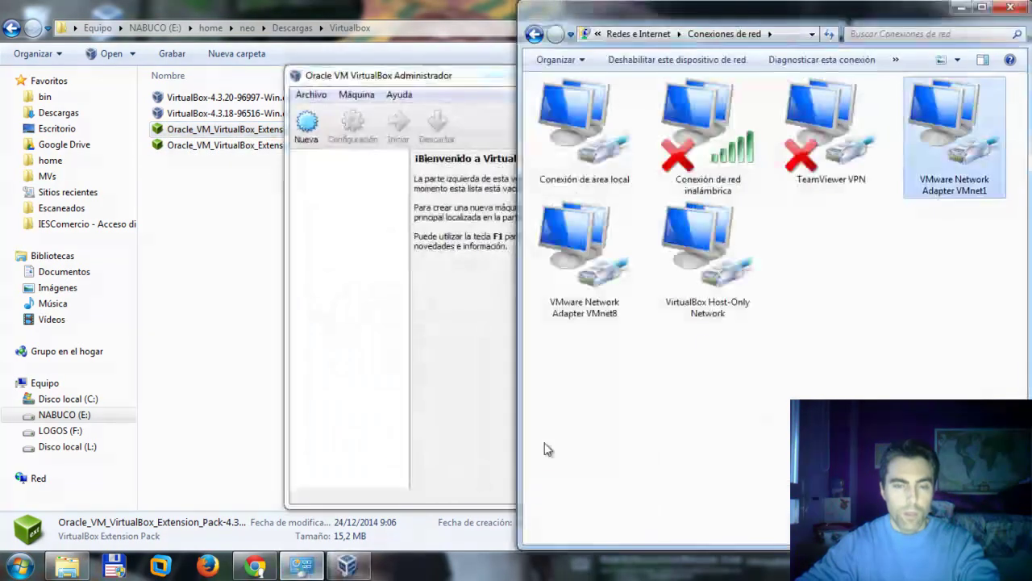
{"action": "left_click", "coordinate": [702, 270]}
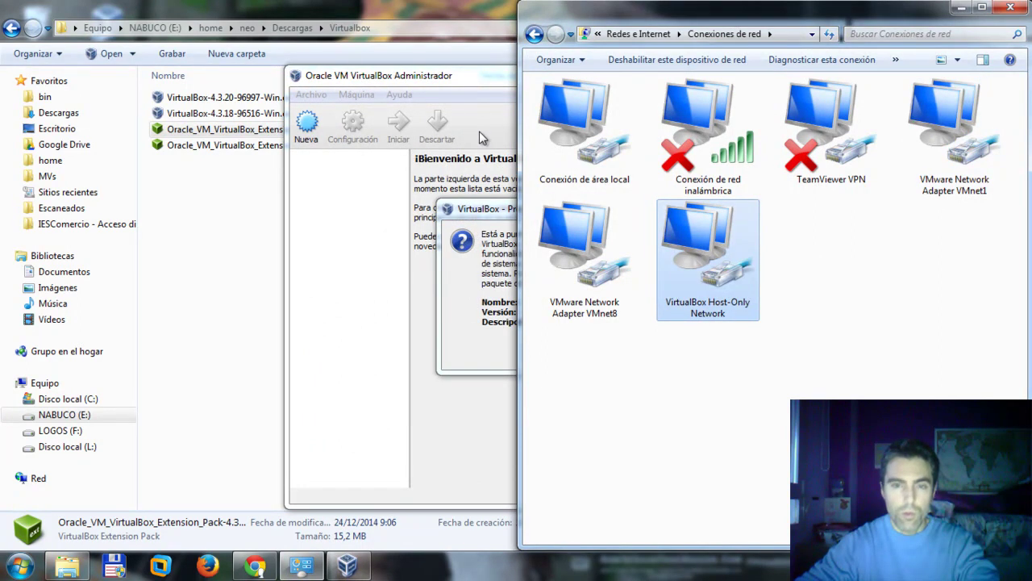
Install the Oracle VM VirtualBox Extension Pack, accepting its license and the system permission request, and dismiss the final message.
{"action": "left_click_drag", "start_coordinate": [484, 211], "coordinate": [399, 198]}
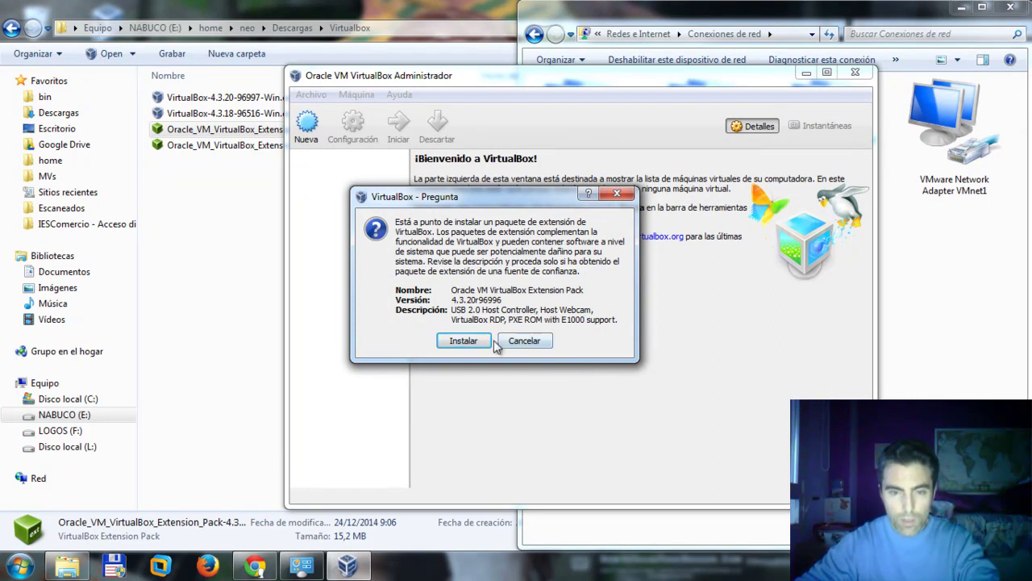
{"action": "left_click", "coordinate": [468, 343]}
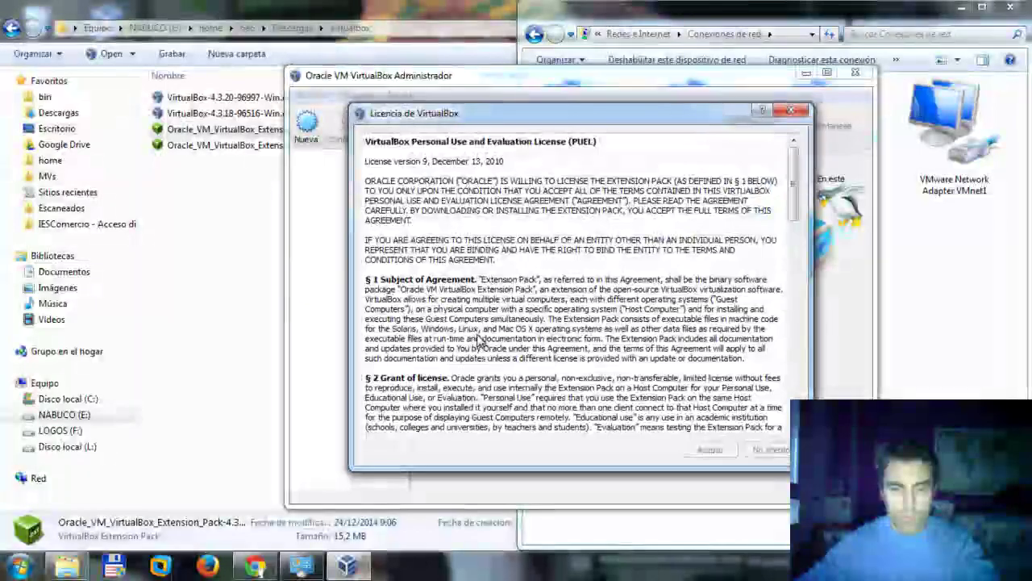
{"action": "left_click_drag", "start_coordinate": [794, 203], "coordinate": [806, 400]}
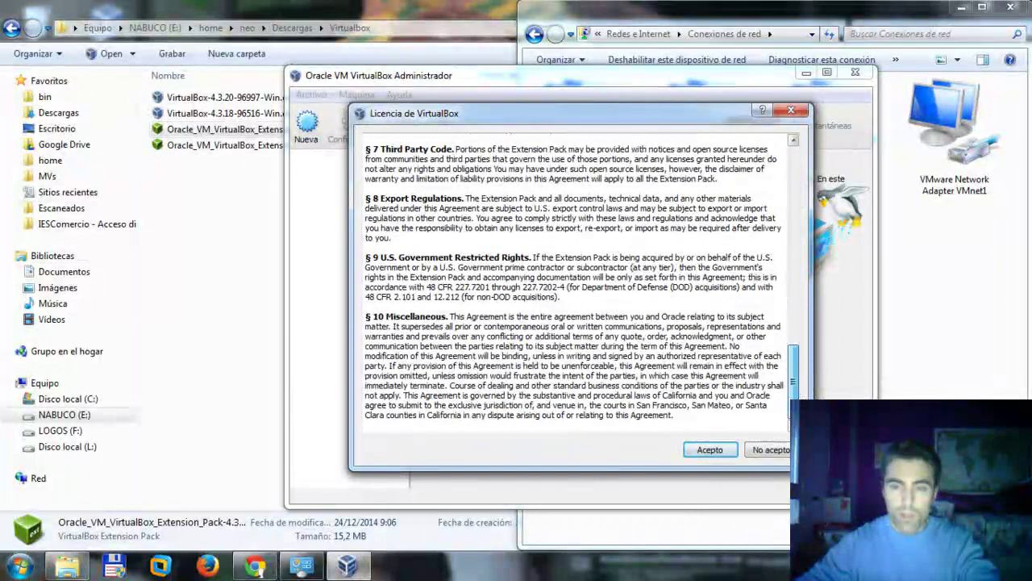
{"action": "left_click", "coordinate": [700, 454]}
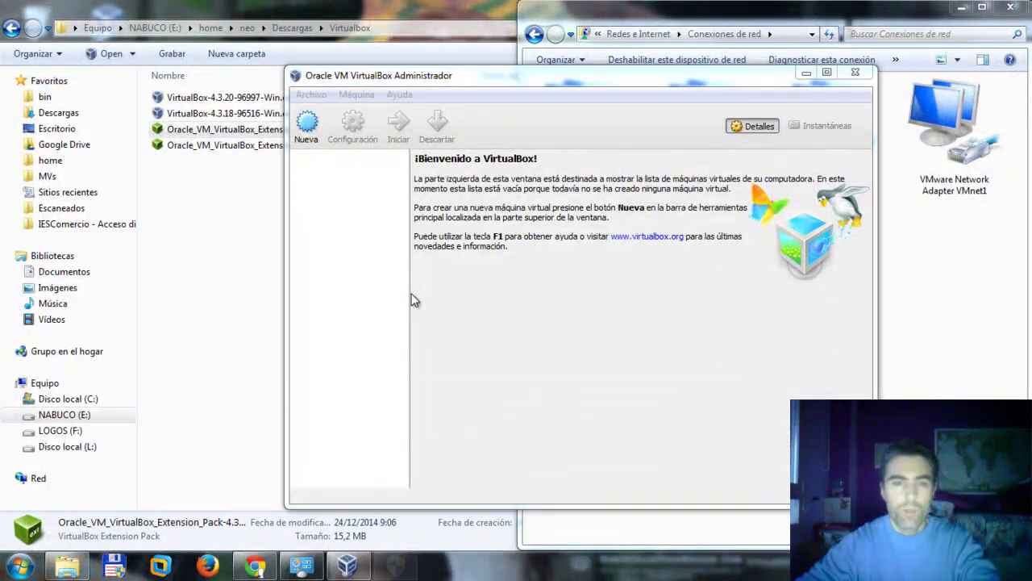
{"action": "left_click", "coordinate": [648, 312]}
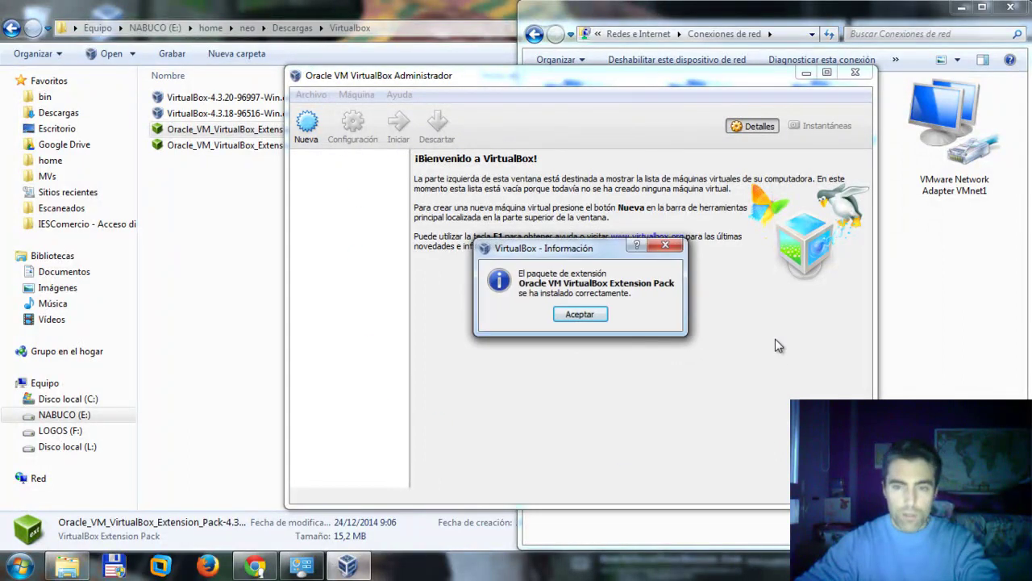
{"action": "left_click", "coordinate": [579, 314]}
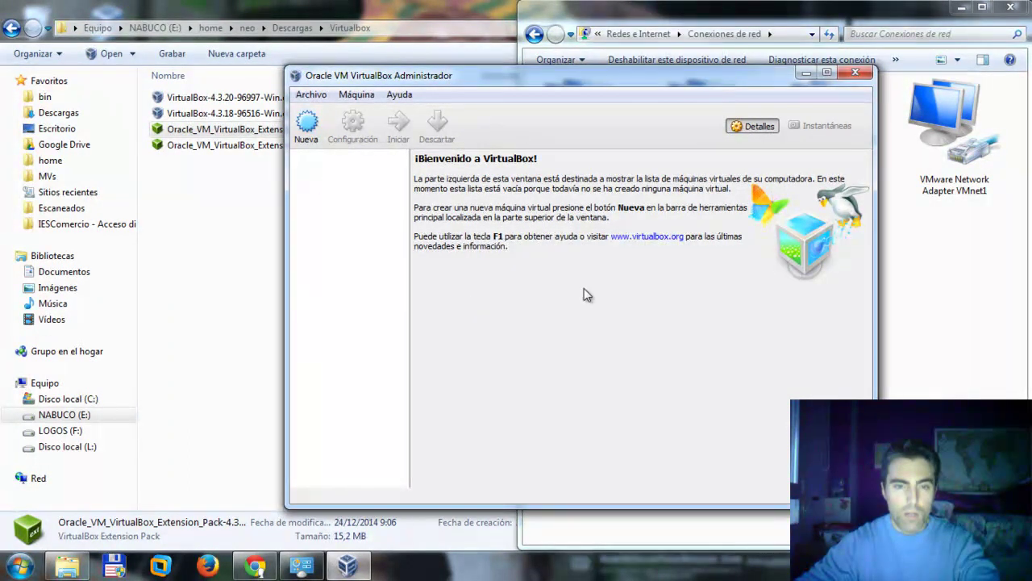
Maximize the VirtualBox manager and view the program's version information in its About window.
{"action": "left_click", "coordinate": [826, 75]}
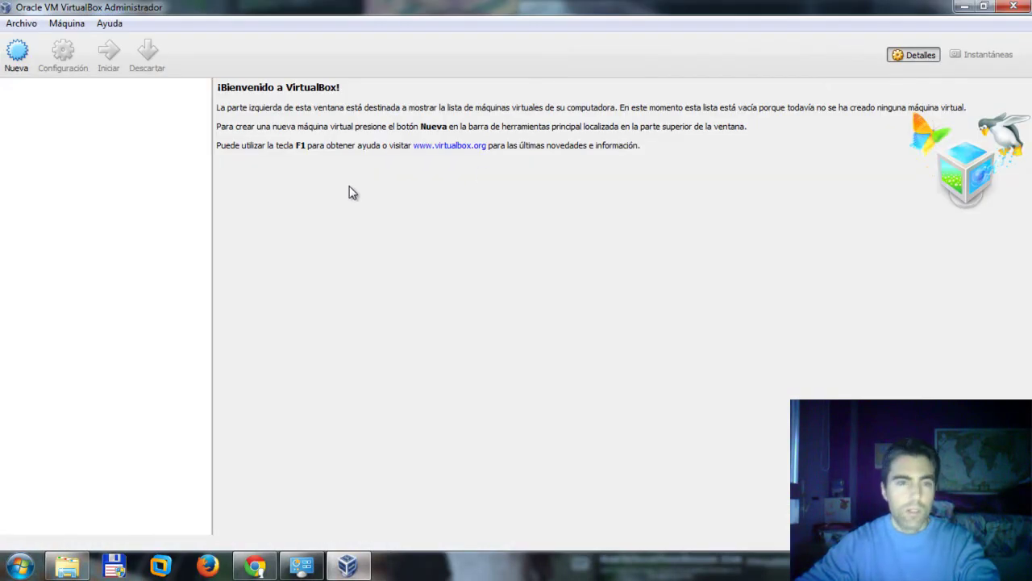
{"action": "left_click", "coordinate": [24, 24]}
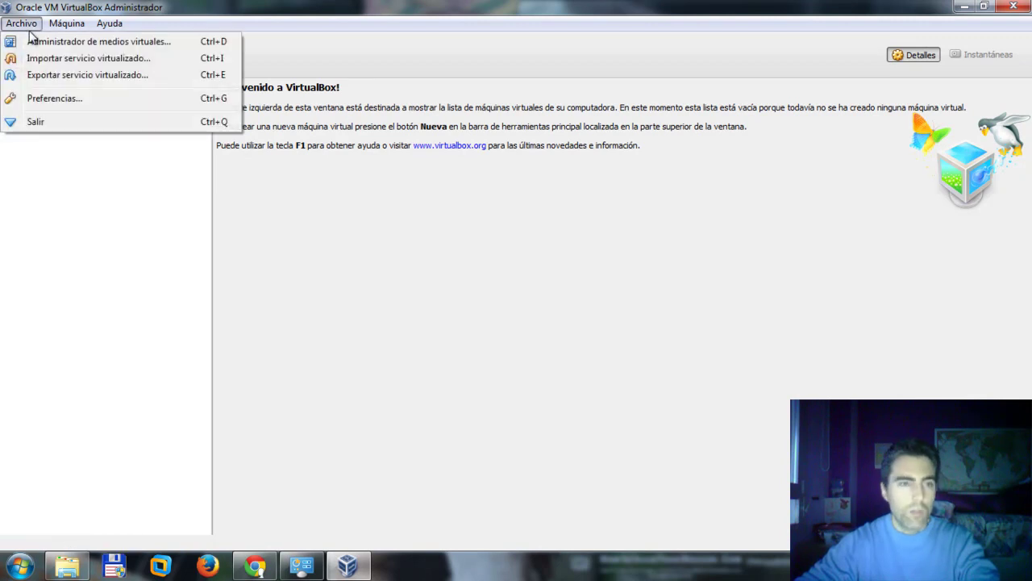
{"action": "mouse_move", "coordinate": [102, 30]}
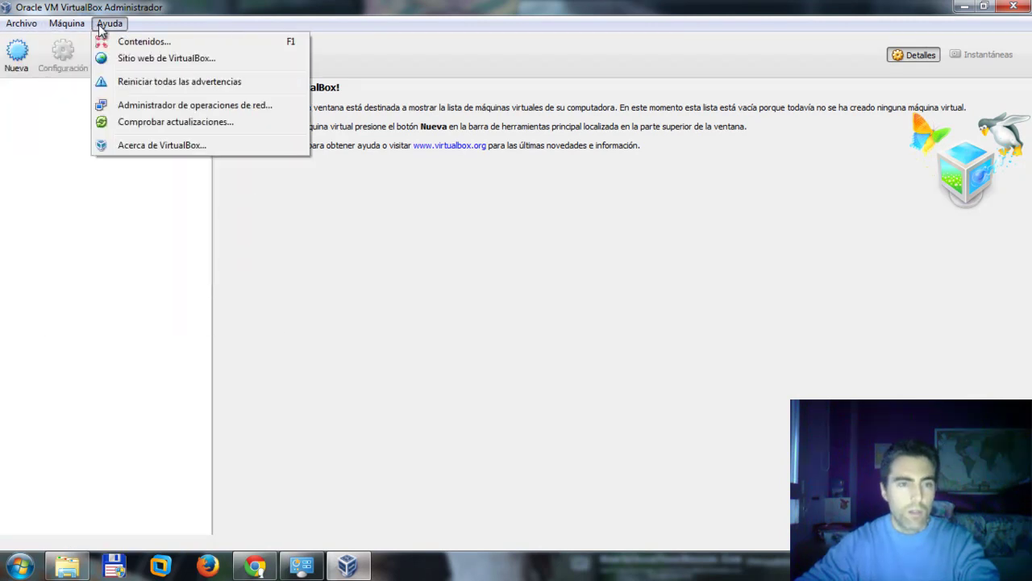
{"action": "left_click", "coordinate": [162, 145]}
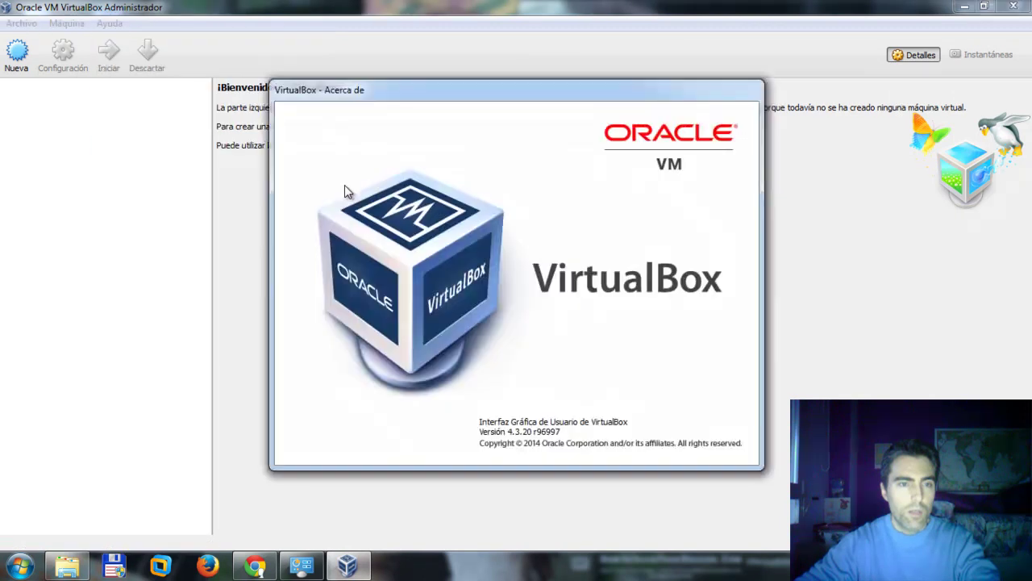
{"action": "left_click", "coordinate": [332, 185]}
Check for VirtualBox updates and dismiss the result message.
{"action": "left_click", "coordinate": [109, 24]}
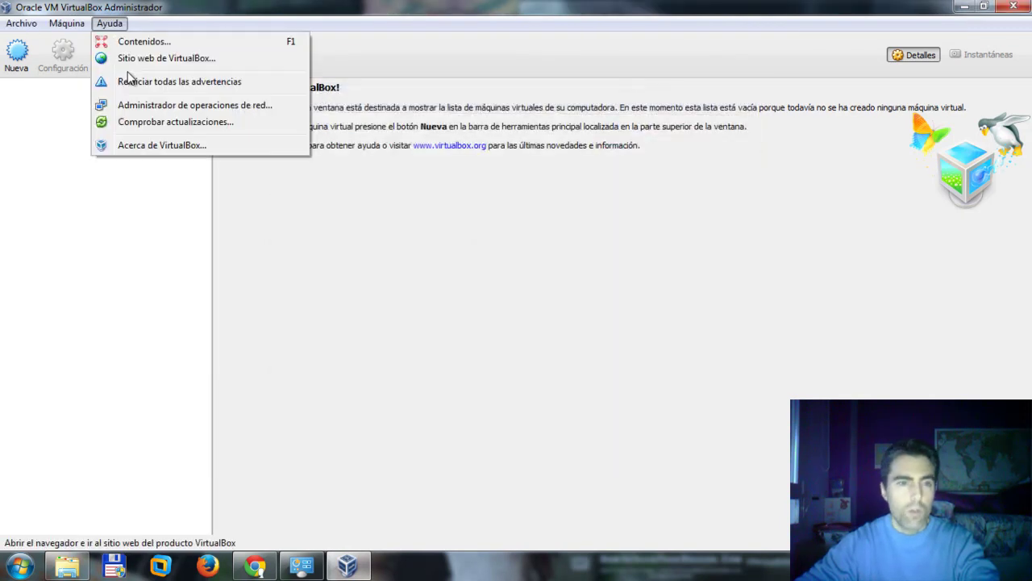
{"action": "left_click", "coordinate": [147, 123]}
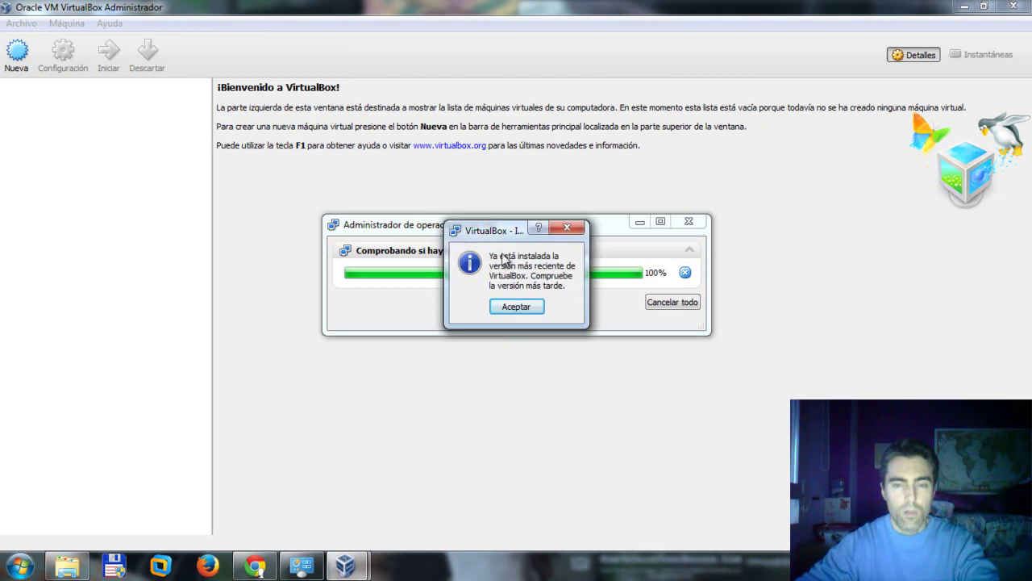
{"action": "left_click", "coordinate": [515, 308]}
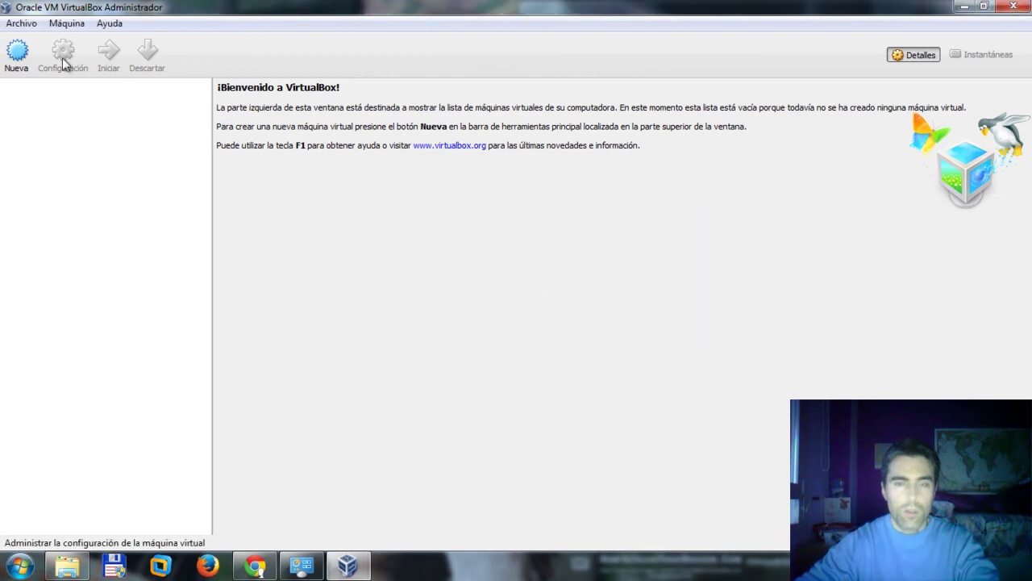
Open the VirtualBox preferences and examine the update, language and extension pages, checking the installed Extension Pack.
{"action": "left_click", "coordinate": [21, 23]}
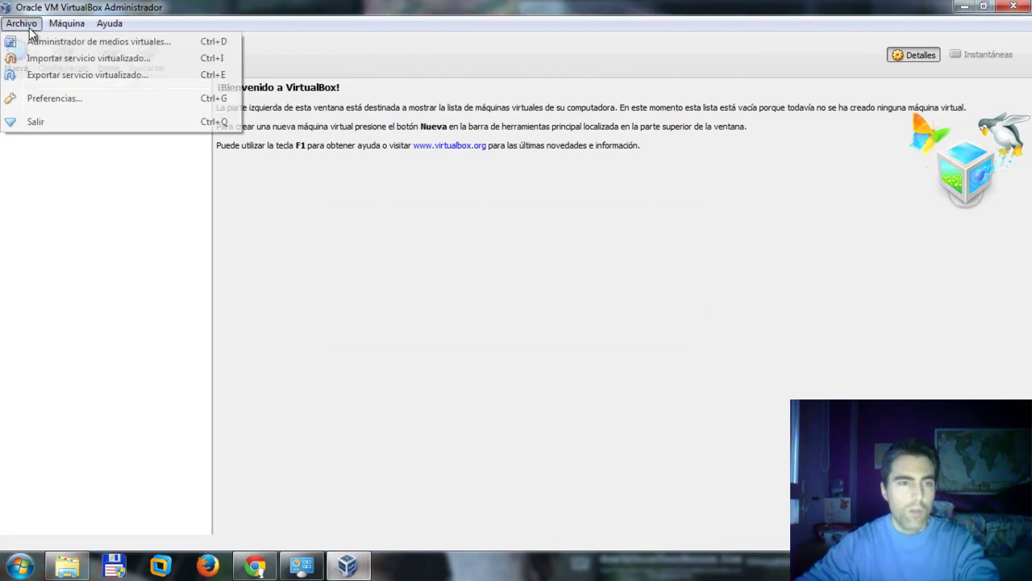
{"action": "left_click", "coordinate": [95, 98]}
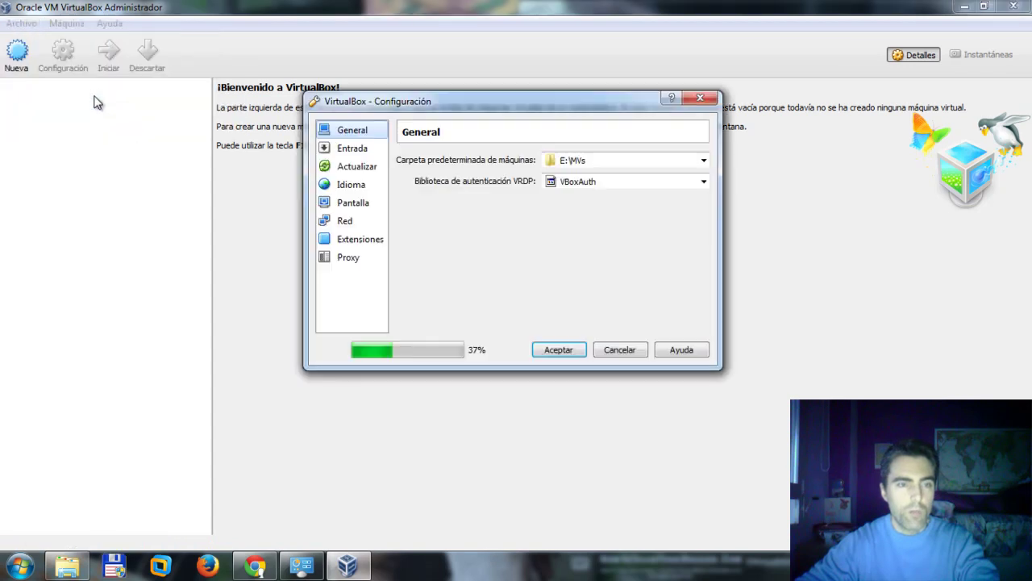
{"action": "left_click", "coordinate": [367, 168]}
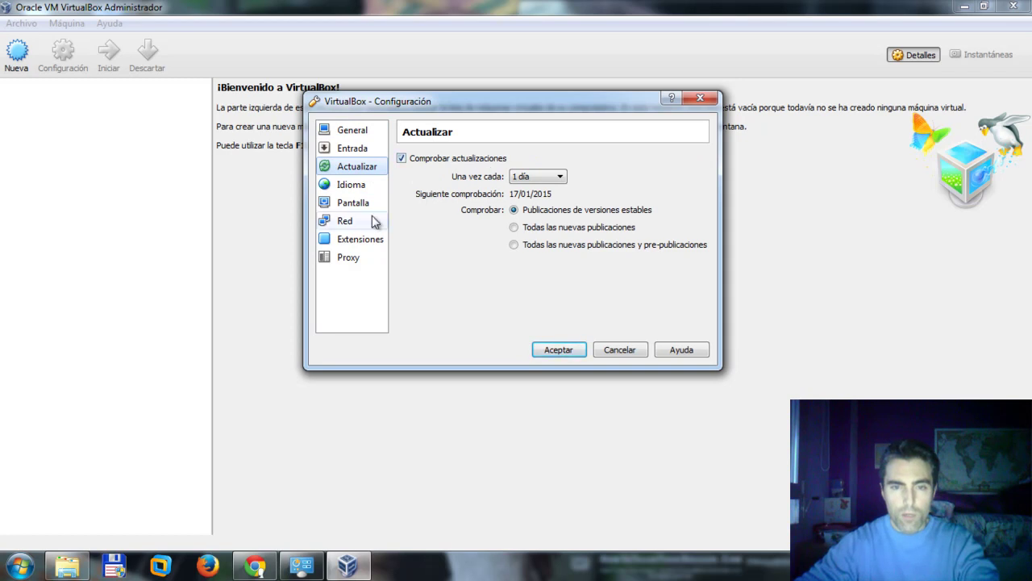
{"action": "left_click", "coordinate": [351, 184]}
{"action": "left_click", "coordinate": [355, 241]}
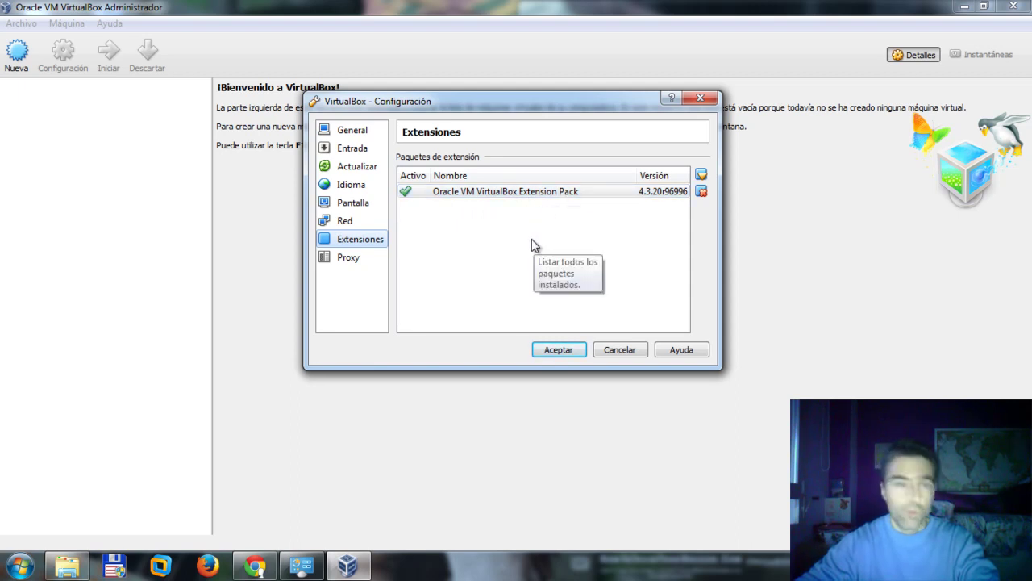
Examine the default machine folder options in the general preferences, opening the directory browser and closing it without choosing a folder.
{"action": "left_click", "coordinate": [361, 133]}
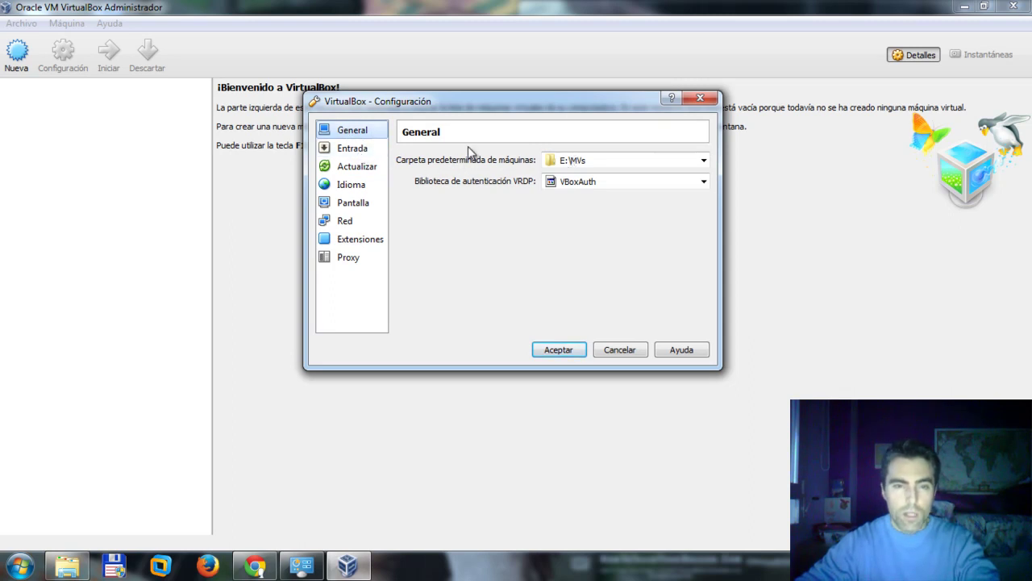
{"action": "left_click", "coordinate": [703, 161]}
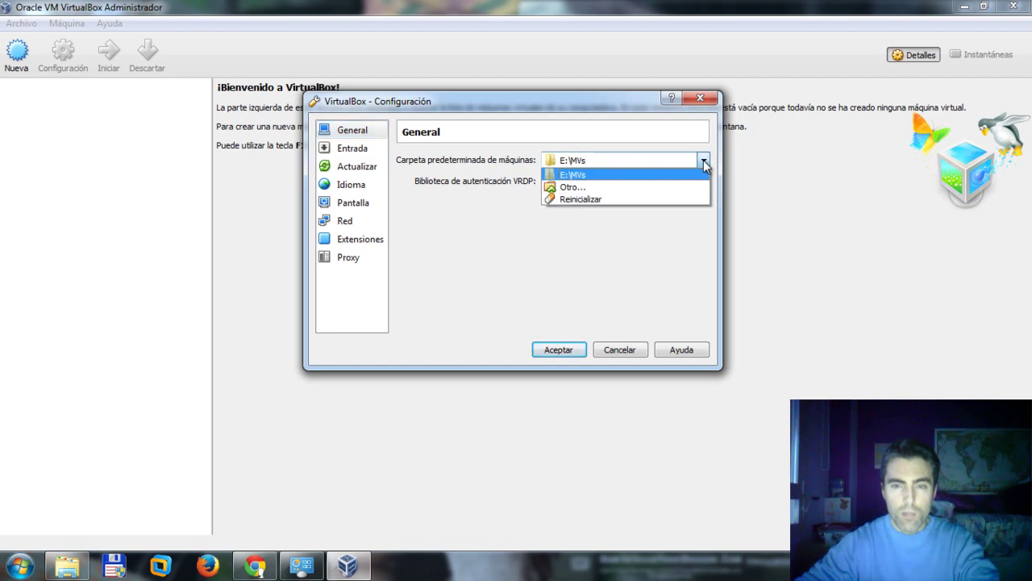
{"action": "left_click", "coordinate": [579, 187]}
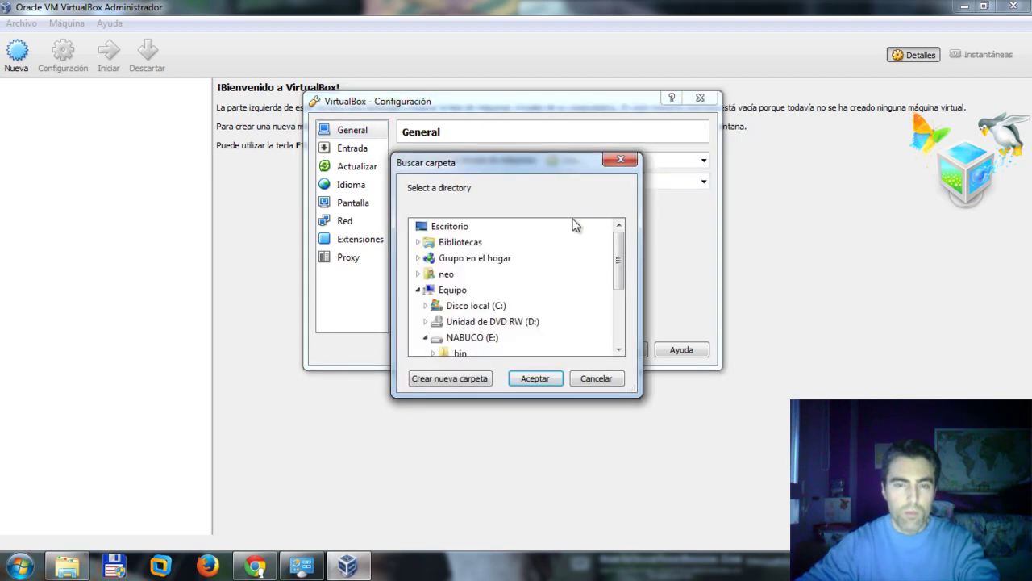
{"action": "left_click", "coordinate": [618, 162]}
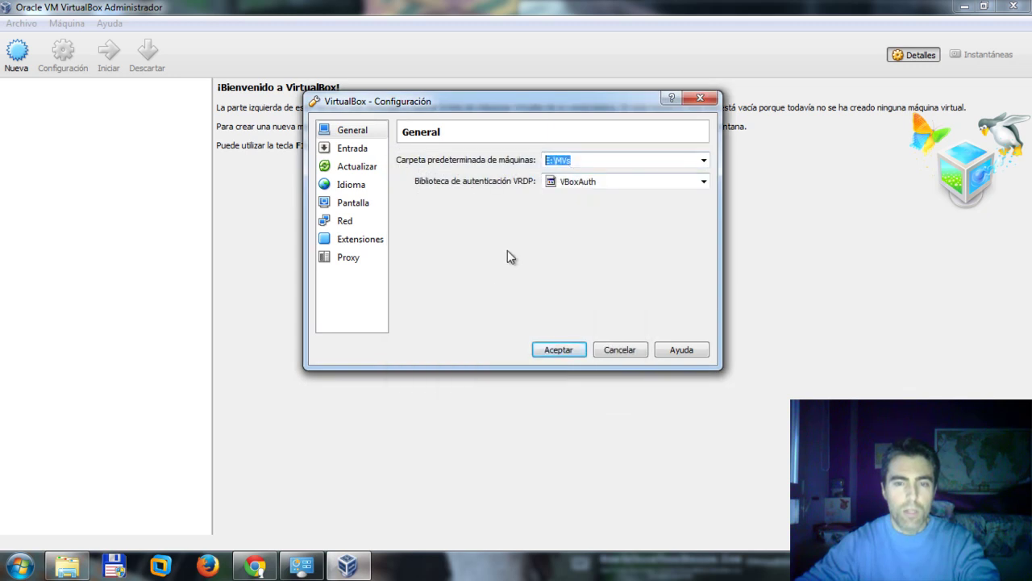
Look through the input, update, language, display, network and extension preferences, and close the preferences with Aceptar.
{"action": "left_click", "coordinate": [352, 148]}
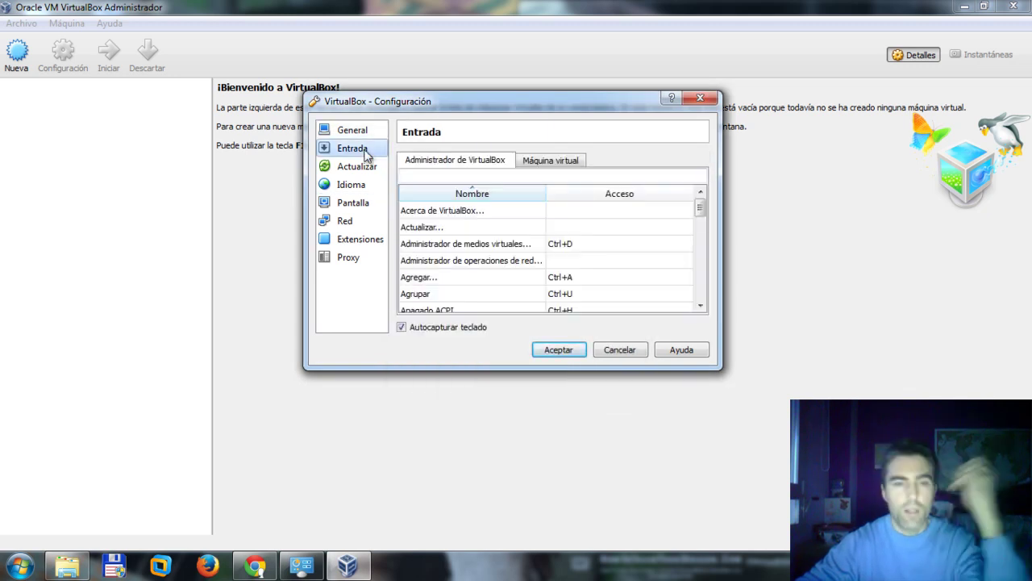
{"action": "left_click", "coordinate": [364, 167]}
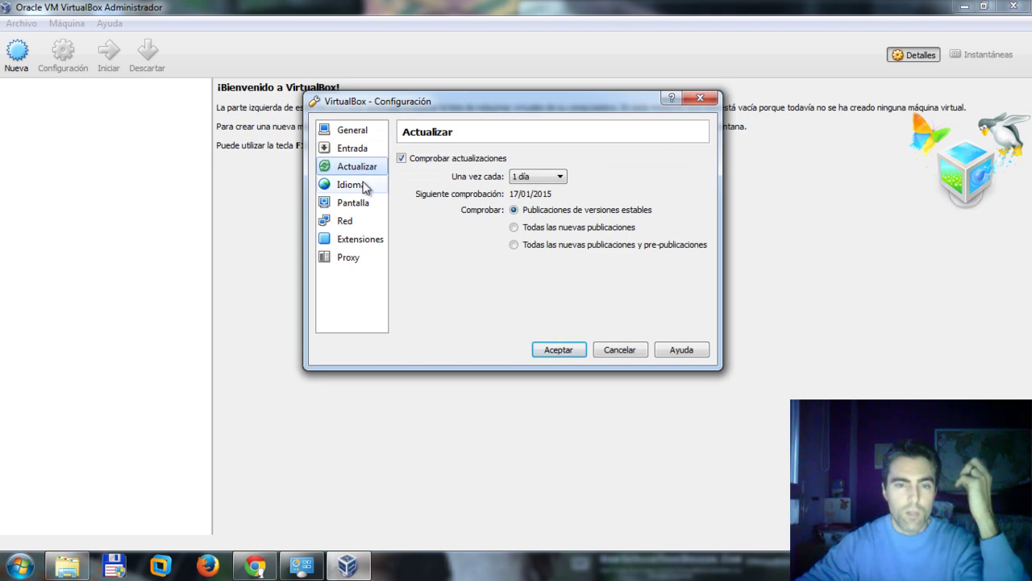
{"action": "left_click", "coordinate": [362, 187]}
{"action": "left_click", "coordinate": [362, 204]}
{"action": "left_click", "coordinate": [357, 222]}
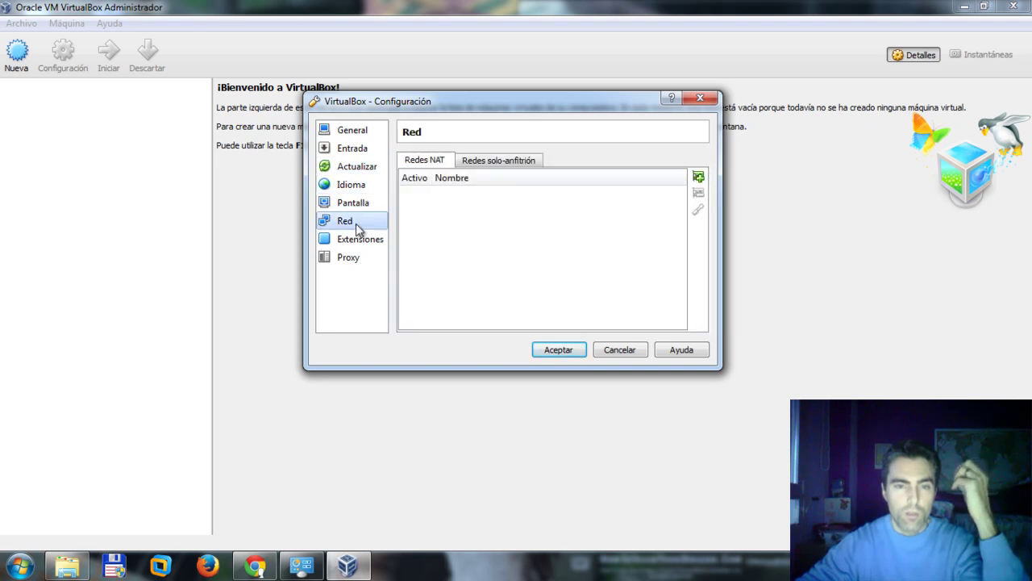
{"action": "left_click", "coordinate": [356, 239]}
{"action": "left_click", "coordinate": [361, 203]}
{"action": "left_click", "coordinate": [361, 221]}
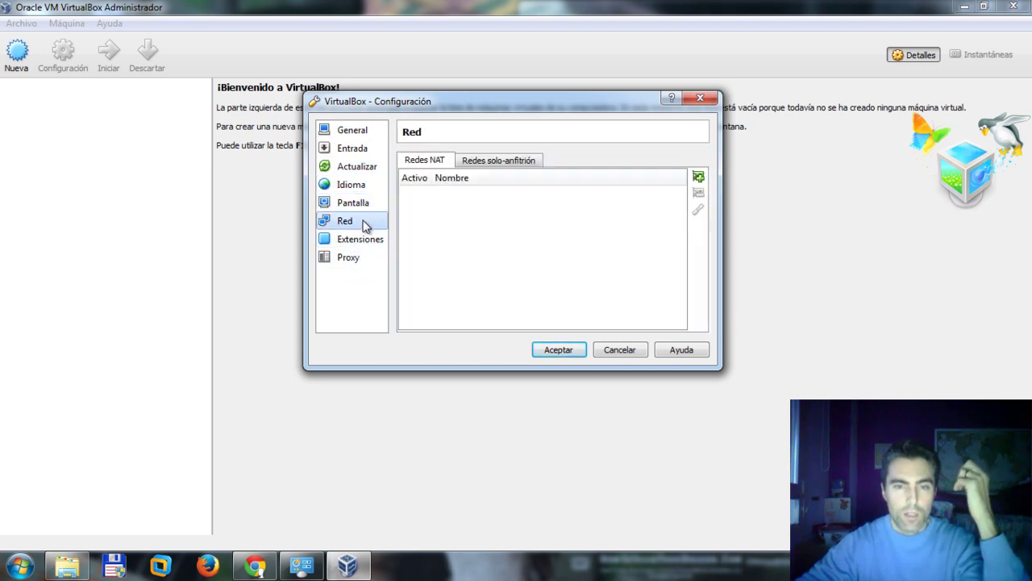
{"action": "left_click", "coordinate": [570, 350]}
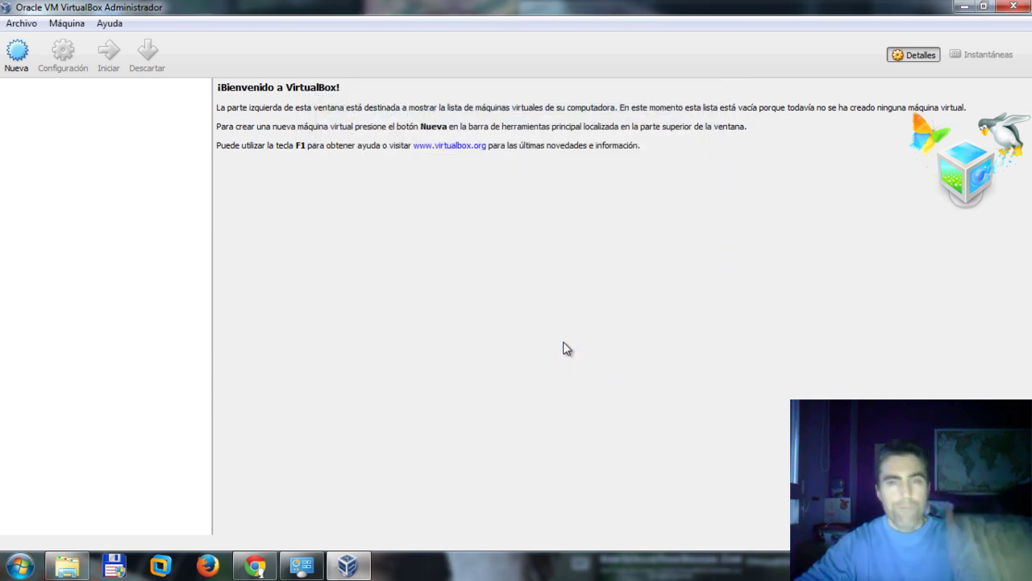
Select vbox-ssl-cacertificate.crt in the Virtualbox folder to view its details, and return to the VirtualBox manager to close it.
{"action": "left_click", "coordinate": [356, 568]}
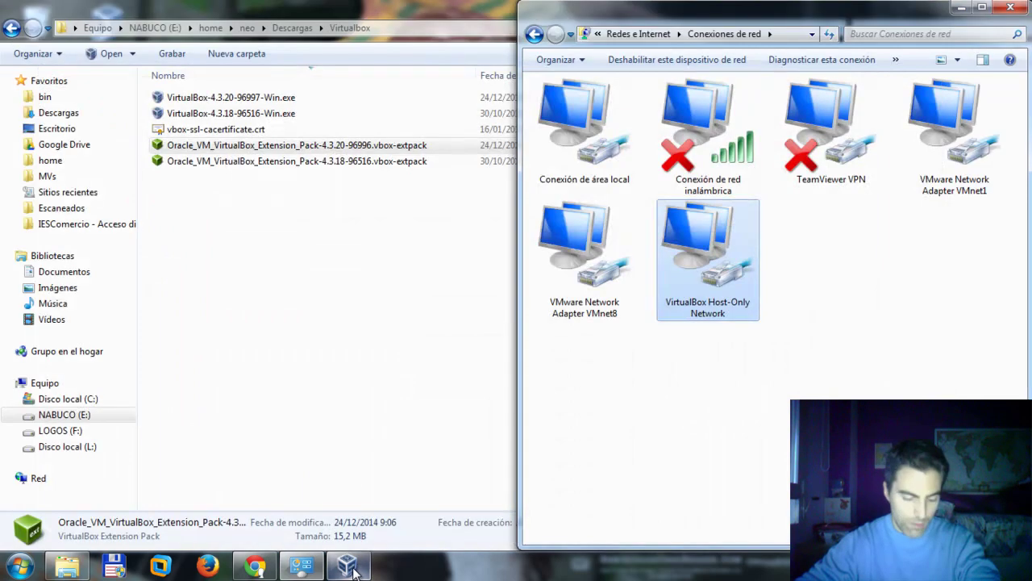
{"action": "left_click", "coordinate": [296, 131]}
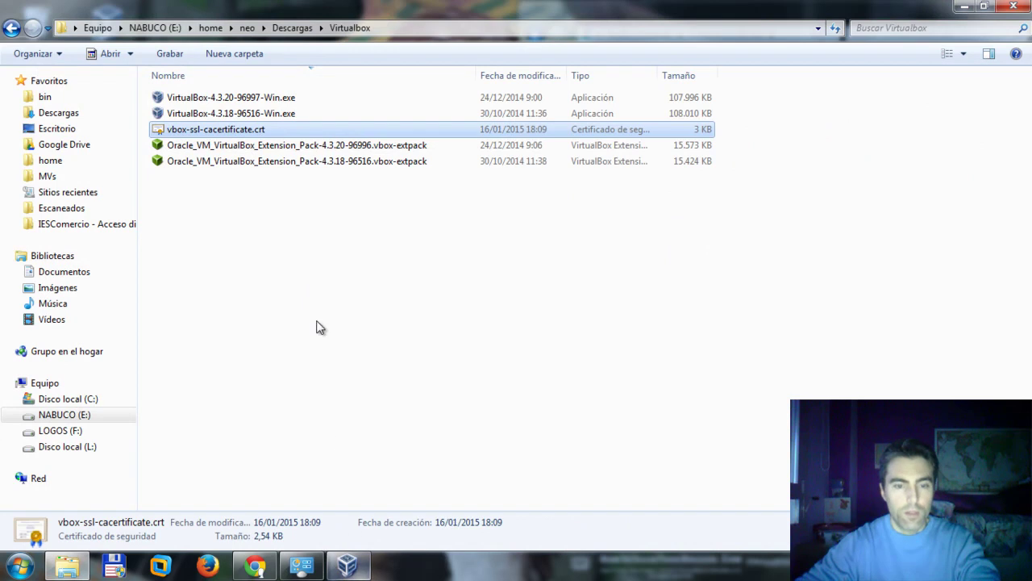
{"action": "left_click", "coordinate": [348, 555]}
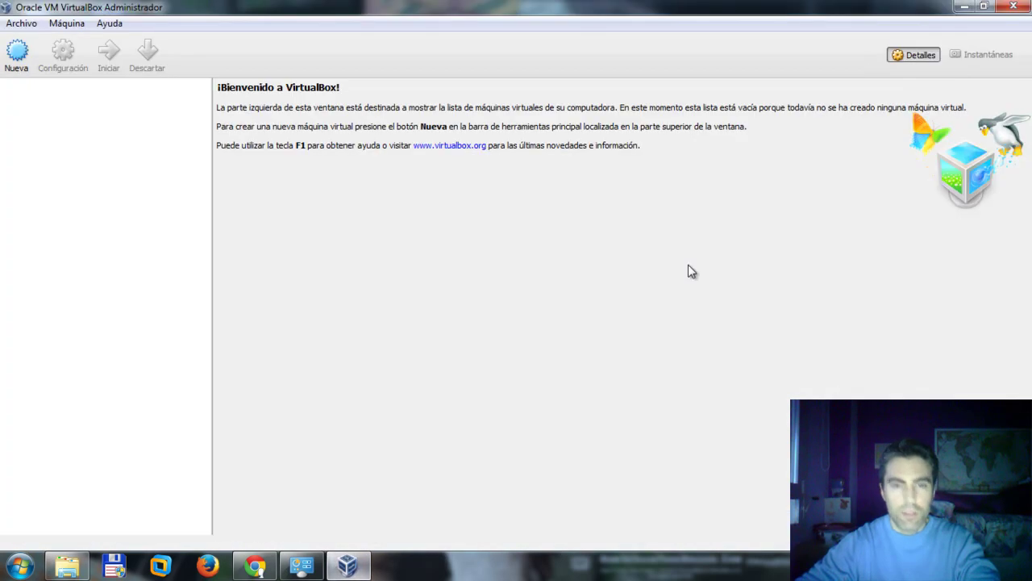
{"action": "left_click", "coordinate": [1015, 7]}
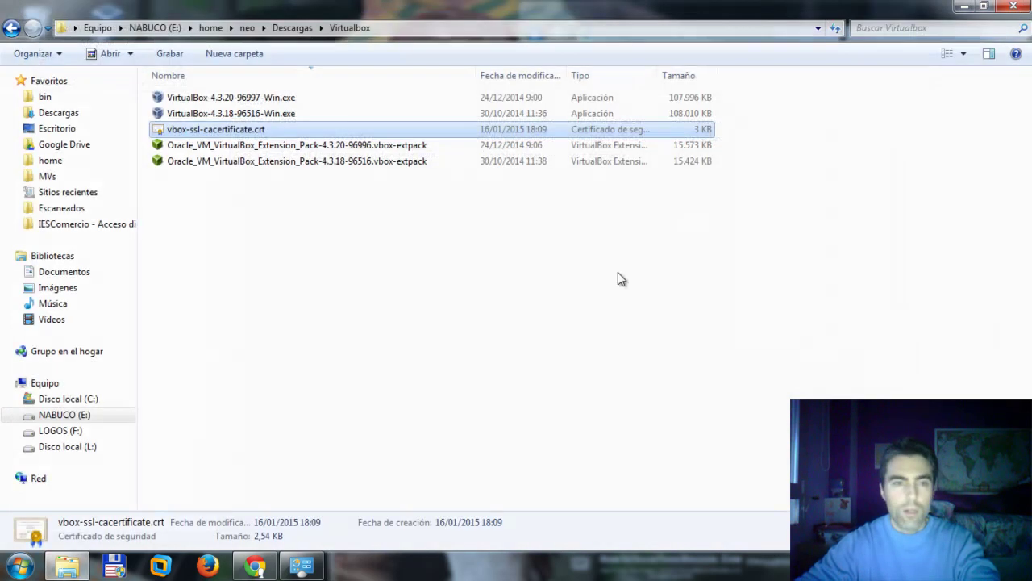
Switch to the Conexiones de red window and examine the properties of VMware Network Adapter VMnet1, closing them without changes.
{"action": "left_click", "coordinate": [301, 565]}
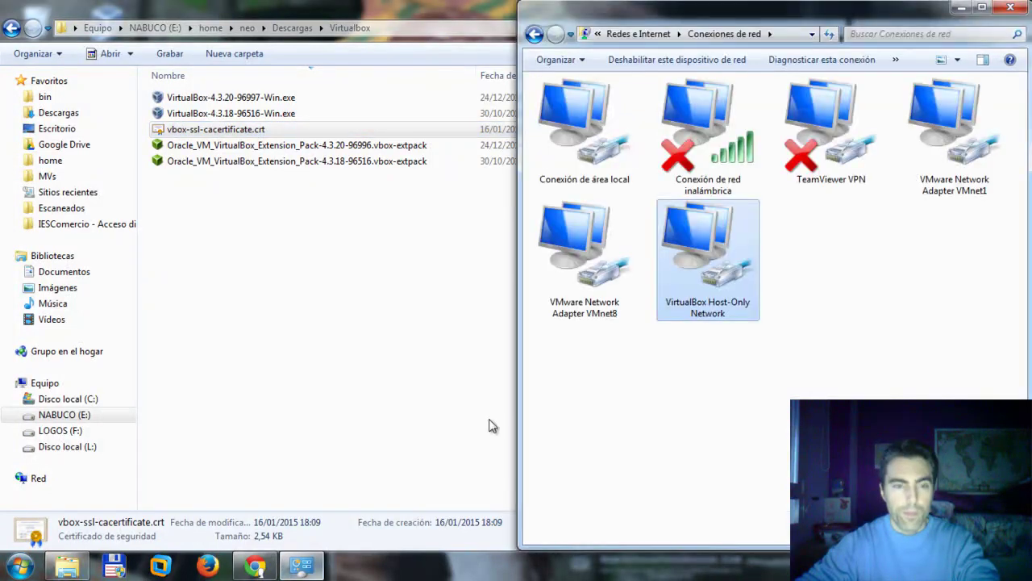
{"action": "left_click", "coordinate": [935, 161]}
{"action": "left_click", "coordinate": [746, 262]}
{"action": "left_click", "coordinate": [576, 255]}
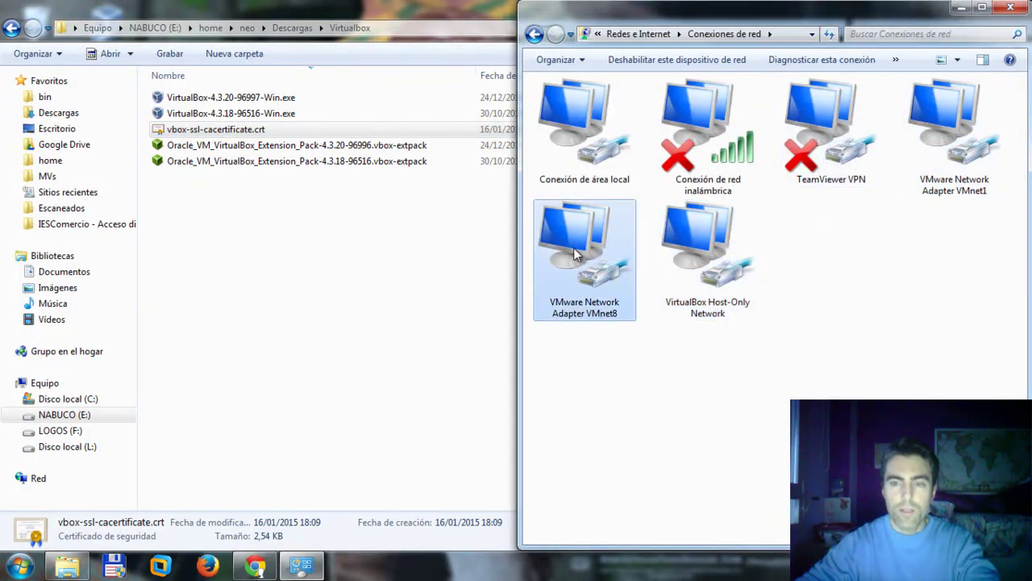
{"action": "left_click", "coordinate": [590, 141]}
{"action": "left_click", "coordinate": [607, 284]}
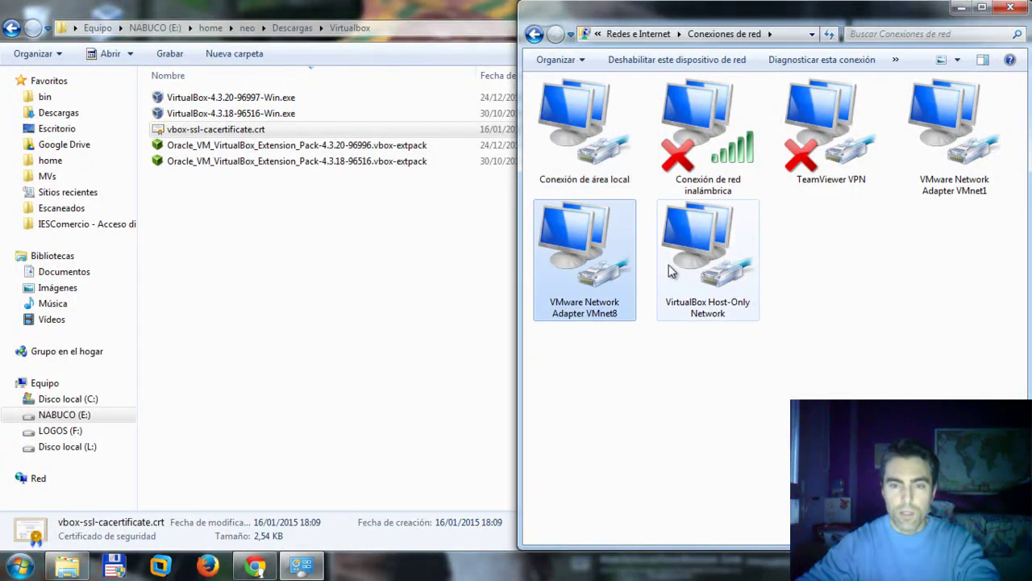
{"action": "left_click", "coordinate": [958, 157]}
{"action": "right_click", "coordinate": [958, 157]}
{"action": "left_click", "coordinate": [937, 295]}
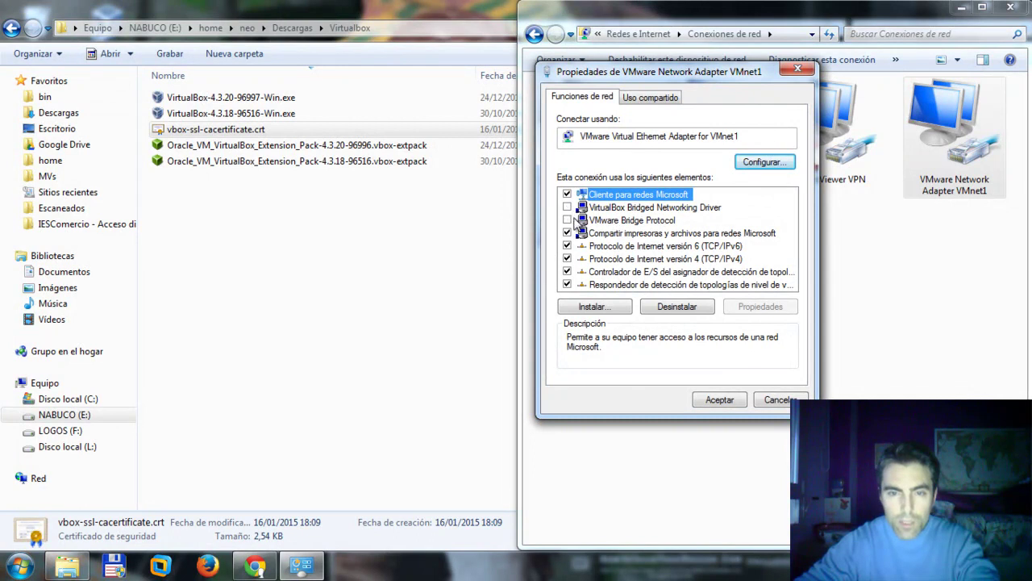
{"action": "left_click", "coordinate": [772, 399]}
Check which networking components are enabled in the properties of VMware Network Adapter VMnet8, and close them.
{"action": "right_click", "coordinate": [593, 251]}
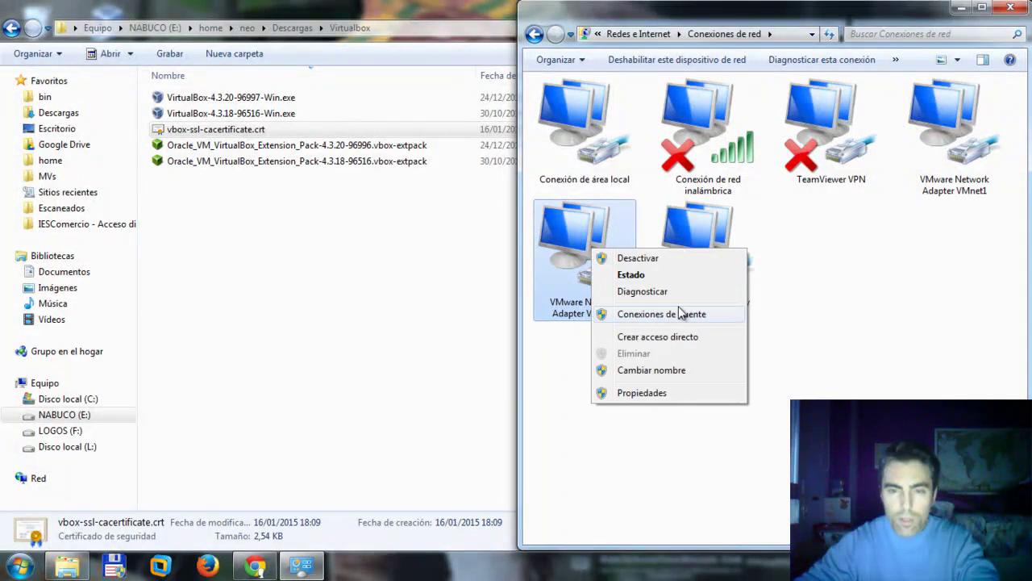
{"action": "left_click", "coordinate": [687, 392]}
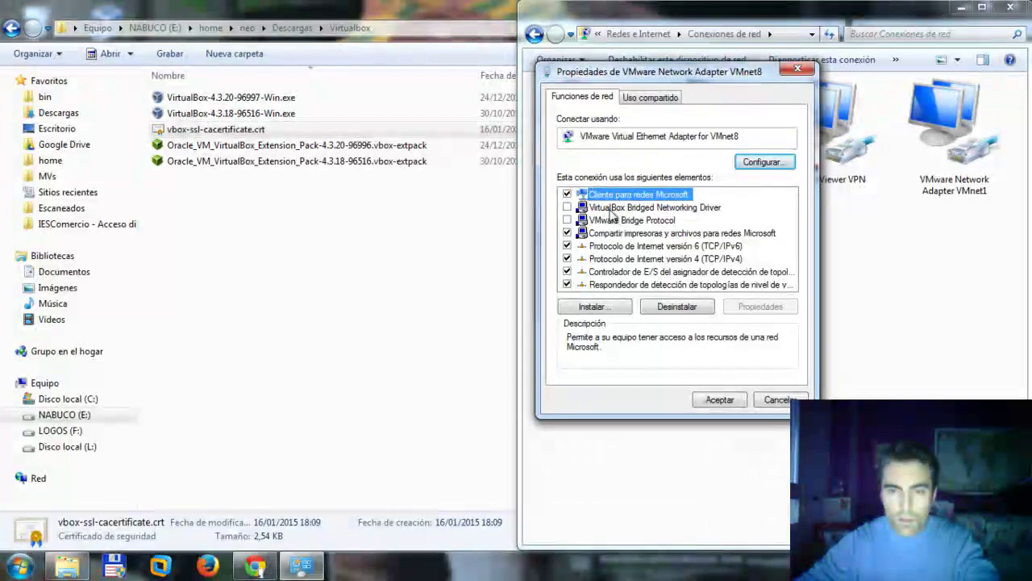
{"action": "left_click", "coordinate": [715, 402]}
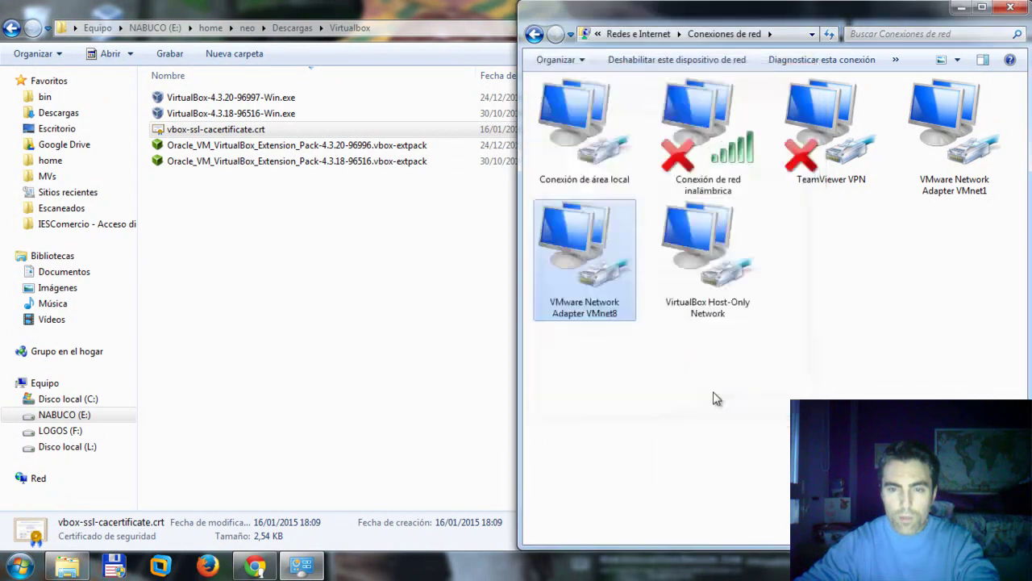
Disable VMware Bridge Protocol in the properties of VirtualBox Host-Only Network and accept the change.
{"action": "left_click", "coordinate": [692, 250]}
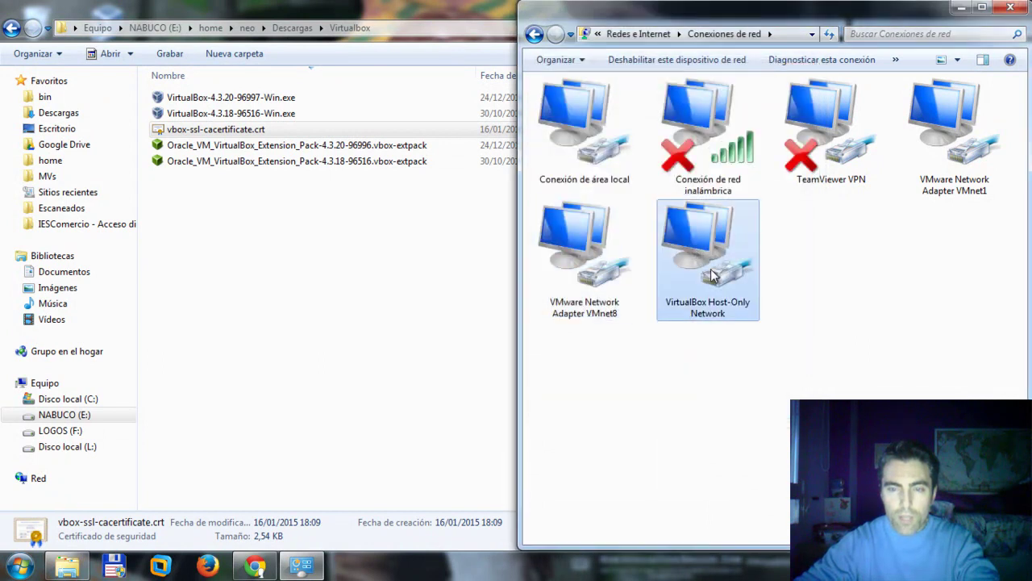
{"action": "right_click", "coordinate": [711, 268]}
{"action": "left_click", "coordinate": [770, 409]}
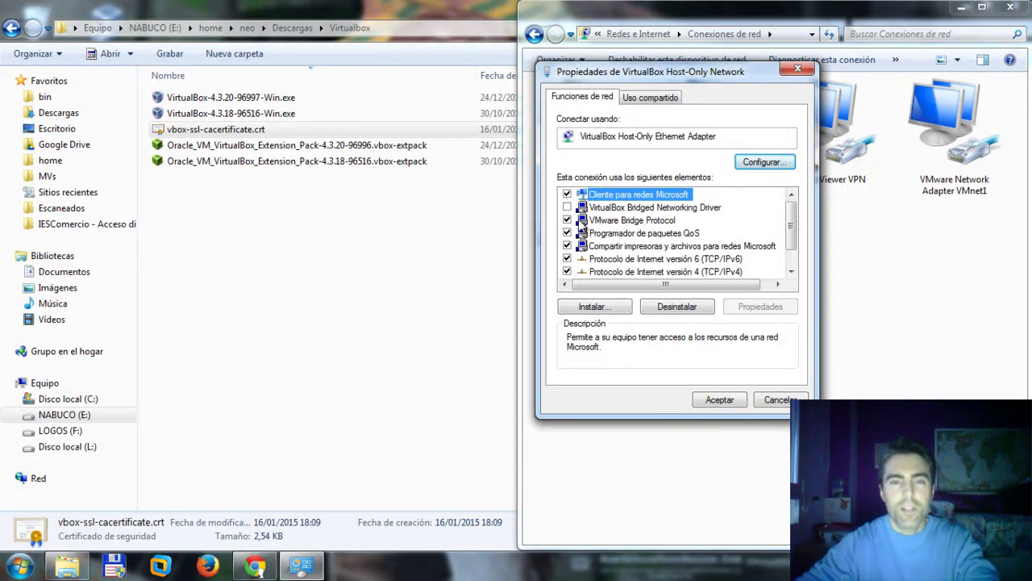
{"action": "left_click", "coordinate": [567, 220]}
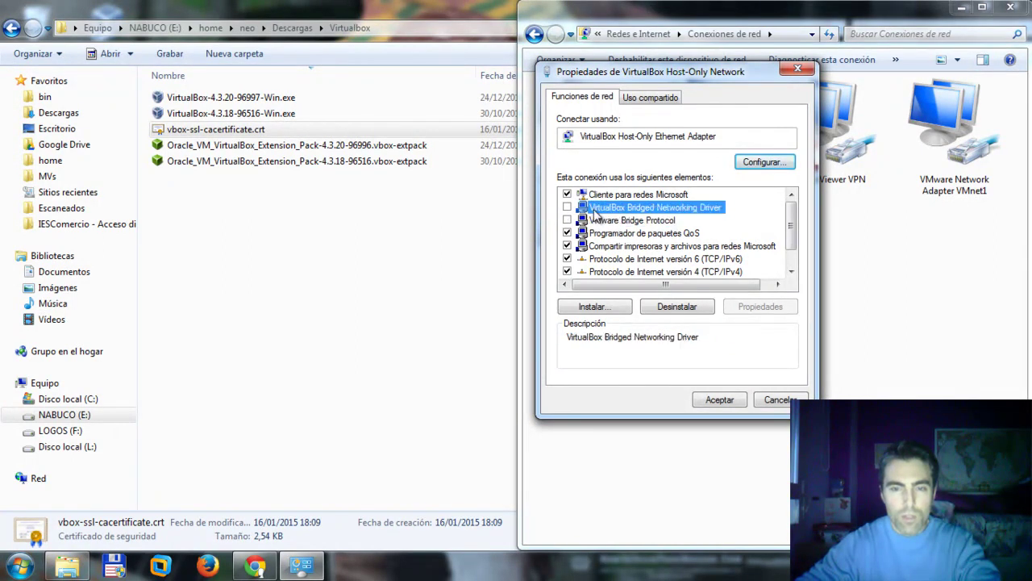
{"action": "left_click", "coordinate": [613, 207]}
{"action": "left_click", "coordinate": [615, 221]}
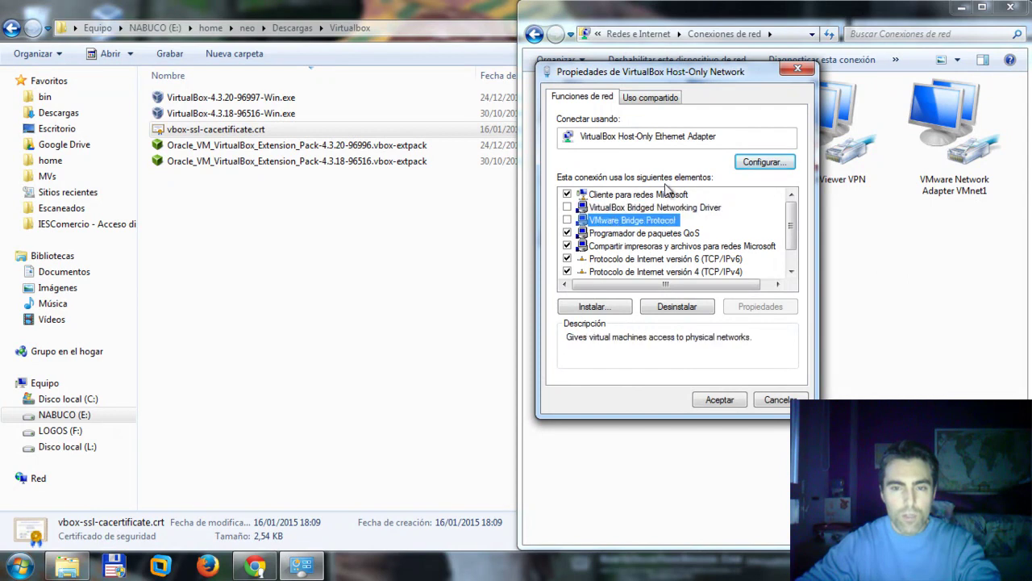
{"action": "left_click_drag", "start_coordinate": [690, 80], "coordinate": [563, 70]}
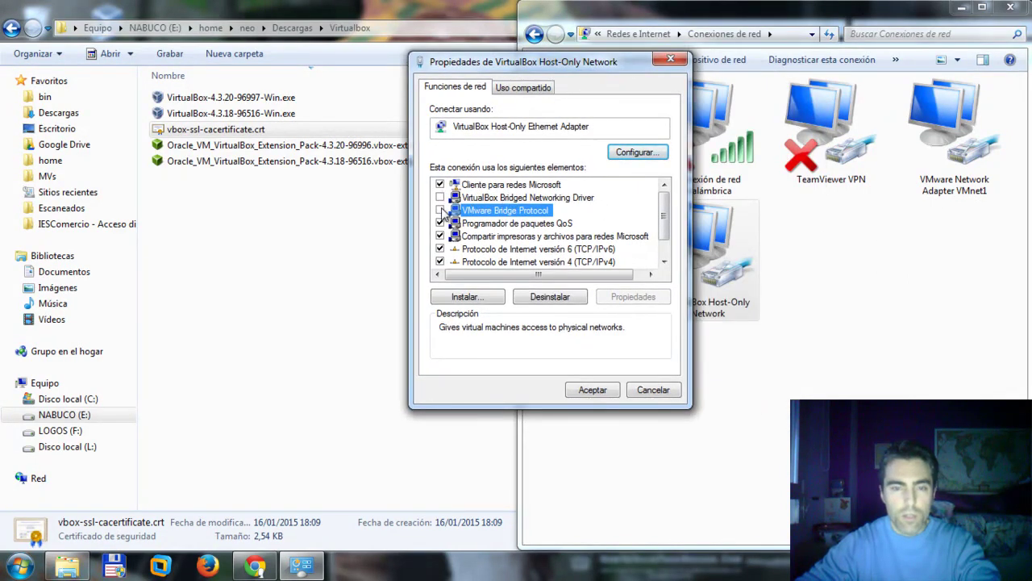
{"action": "left_click", "coordinate": [593, 389]}
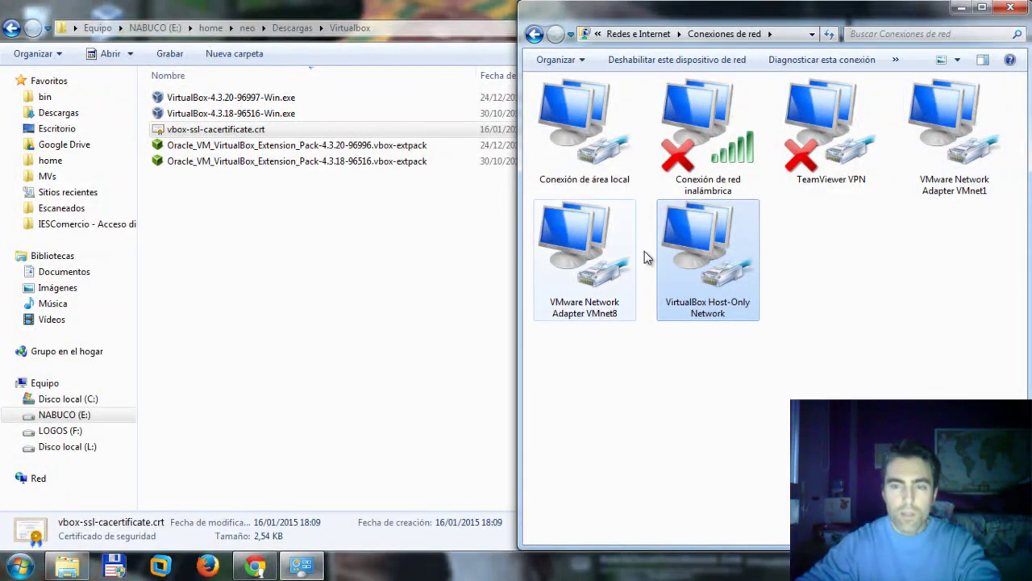
Check the bridging components in the properties of Conexión de área local and Conexión de red inalámbrica, cancelling both dialogs.
{"action": "left_click", "coordinate": [586, 268]}
{"action": "left_click", "coordinate": [585, 162]}
{"action": "right_click", "coordinate": [592, 138]}
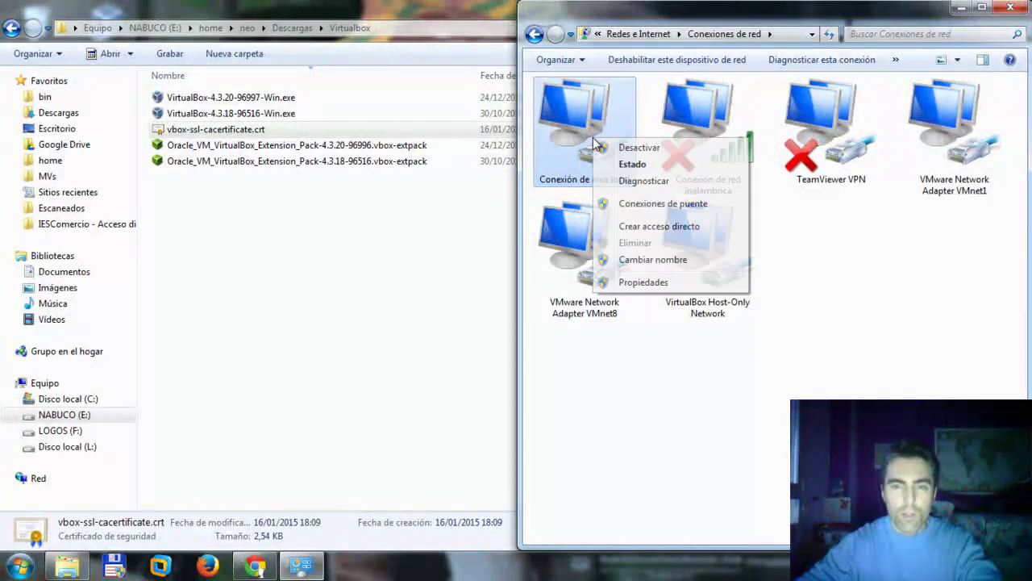
{"action": "left_click", "coordinate": [663, 284]}
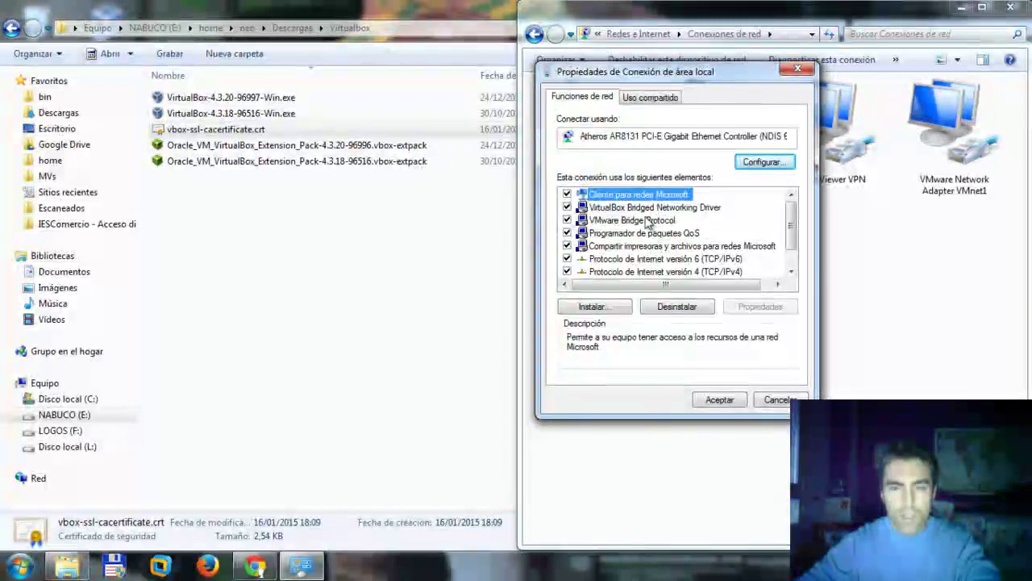
{"action": "left_click", "coordinate": [770, 399]}
{"action": "left_click", "coordinate": [707, 143]}
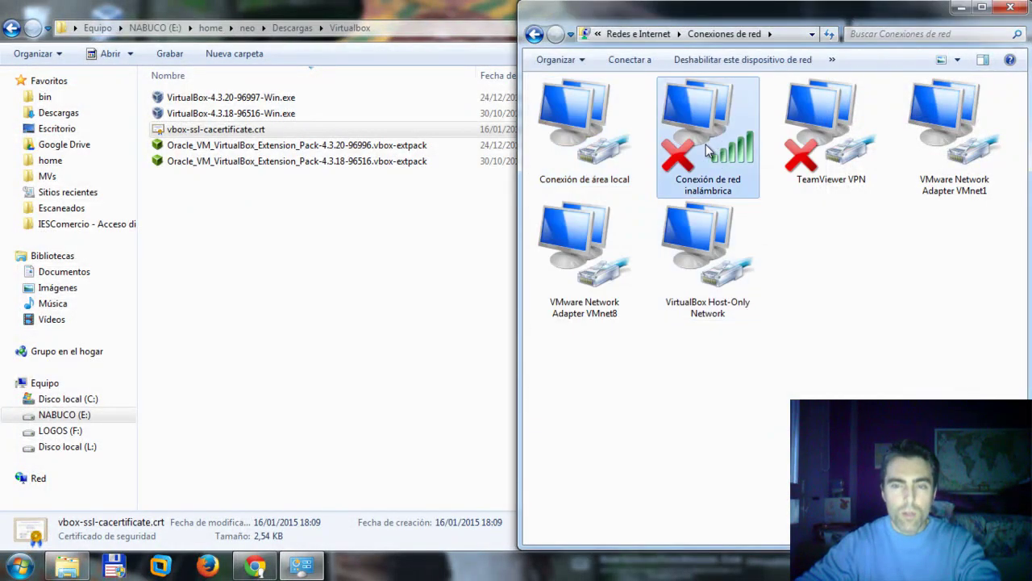
{"action": "right_click", "coordinate": [705, 145]}
{"action": "left_click", "coordinate": [779, 309]}
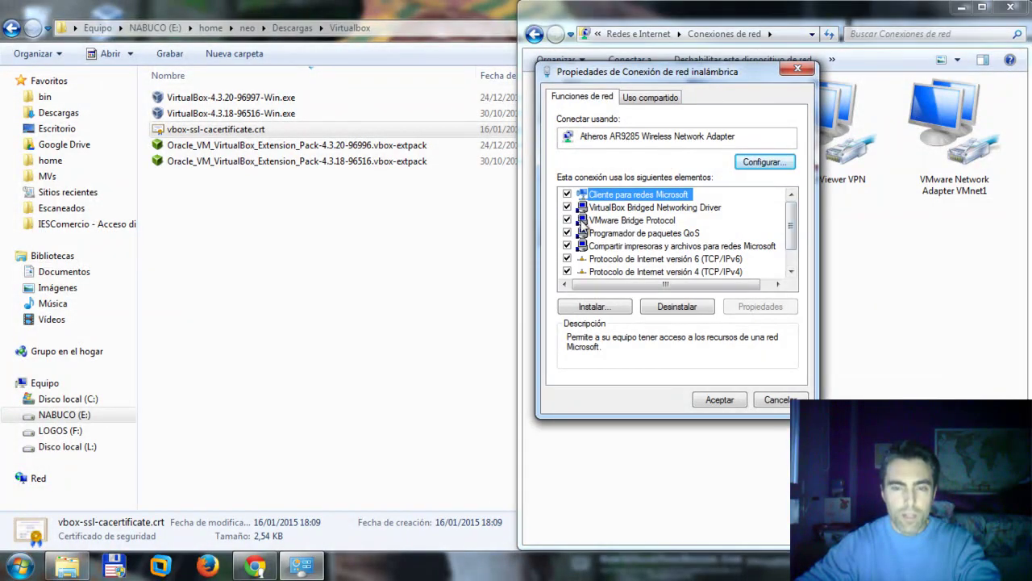
{"action": "left_click", "coordinate": [772, 398]}
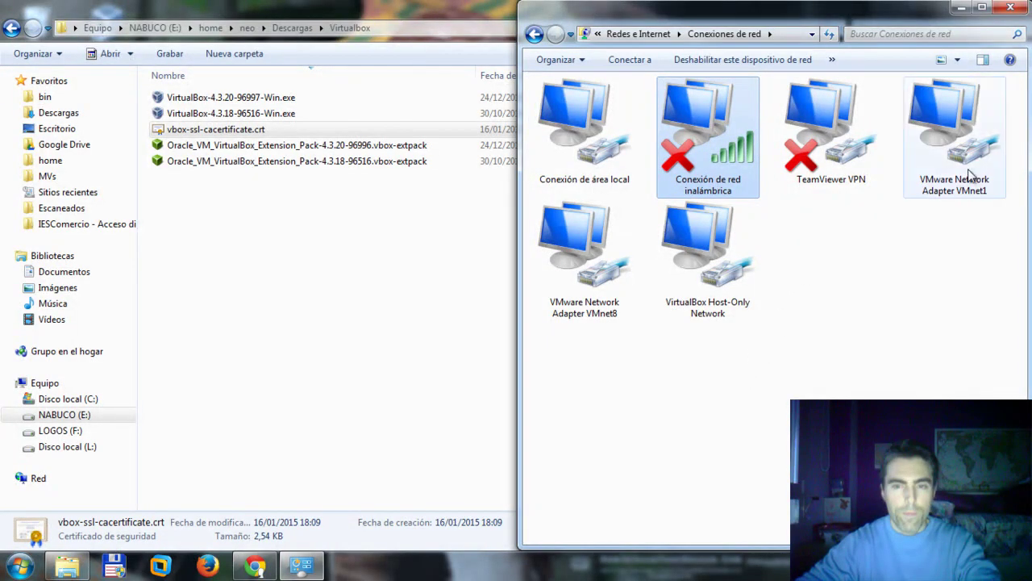
Recheck the bridging components in the VirtualBox Host-Only Network properties and close them without changes.
{"action": "left_click", "coordinate": [710, 266]}
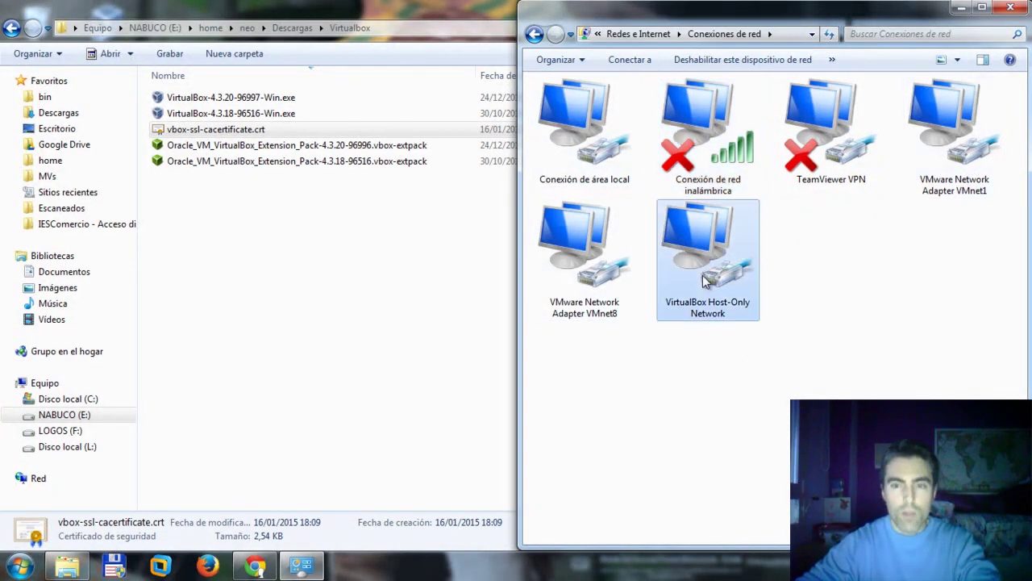
{"action": "right_click", "coordinate": [709, 271]}
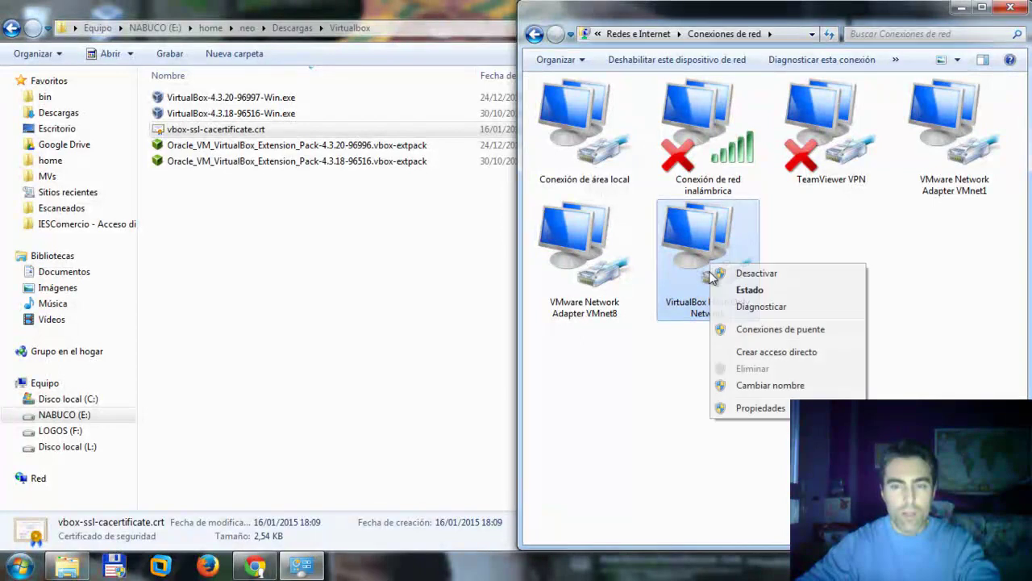
{"action": "left_click", "coordinate": [750, 407]}
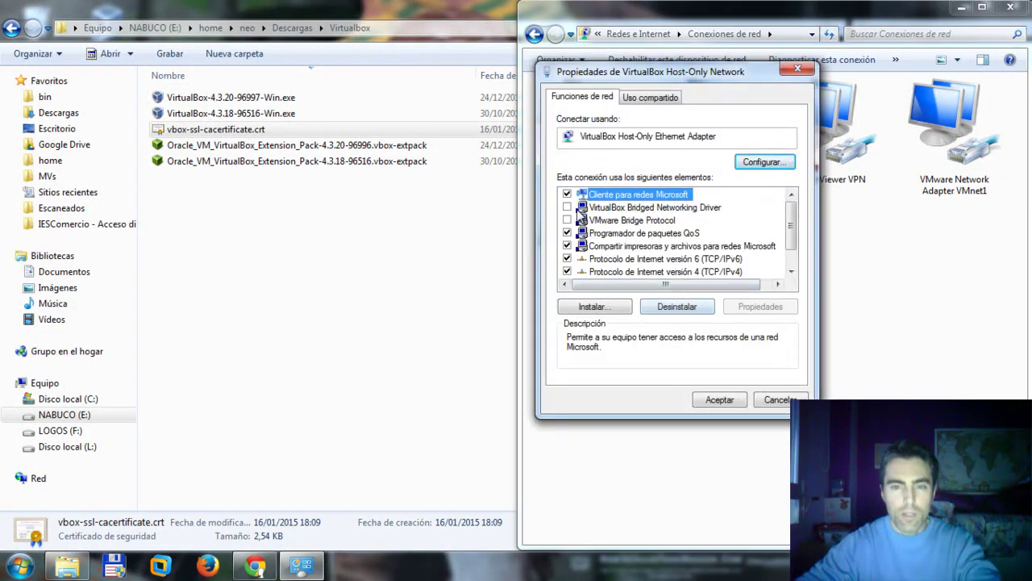
{"action": "left_click", "coordinate": [772, 403]}
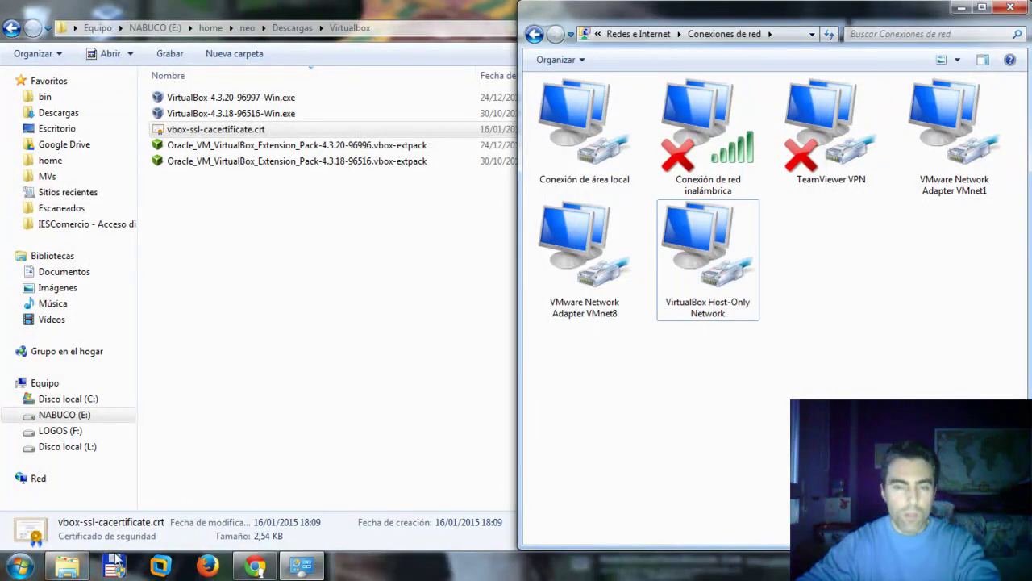
Search the installed programs for "virtual" and launch the Virtual Network Editor.
{"action": "left_click", "coordinate": [32, 569]}
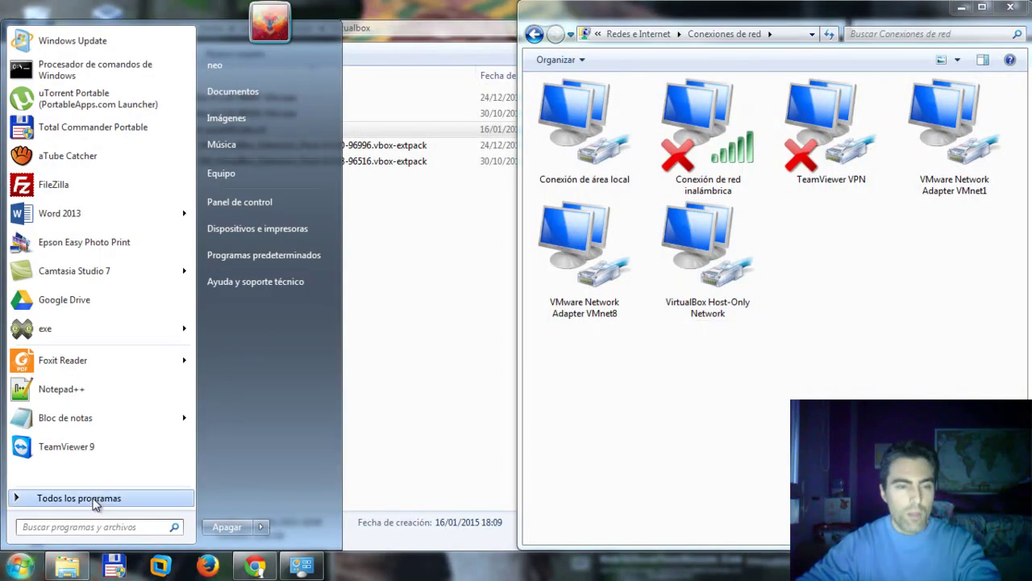
{"action": "type", "text": "v"}
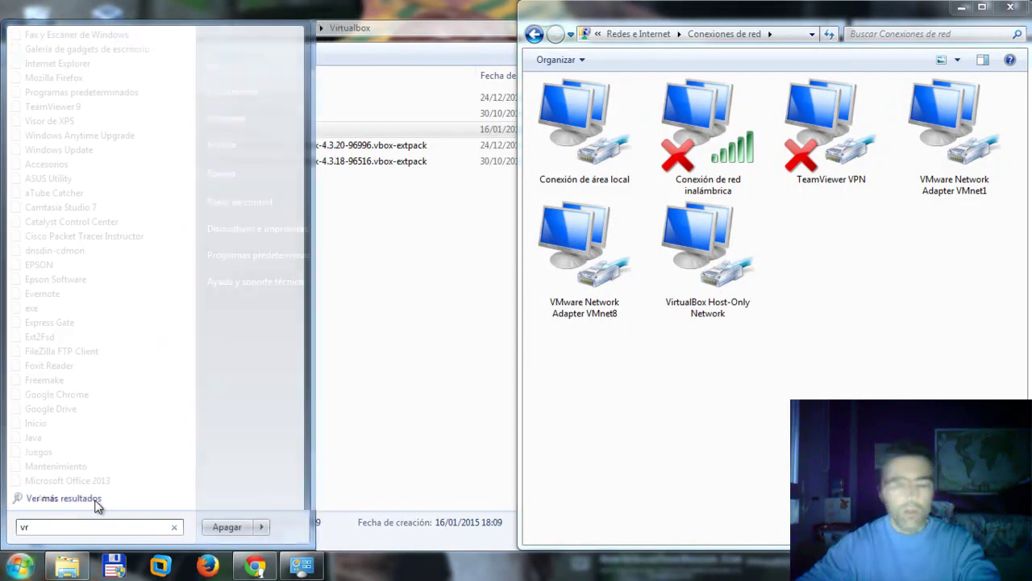
{"action": "type", "text": "irtual"}
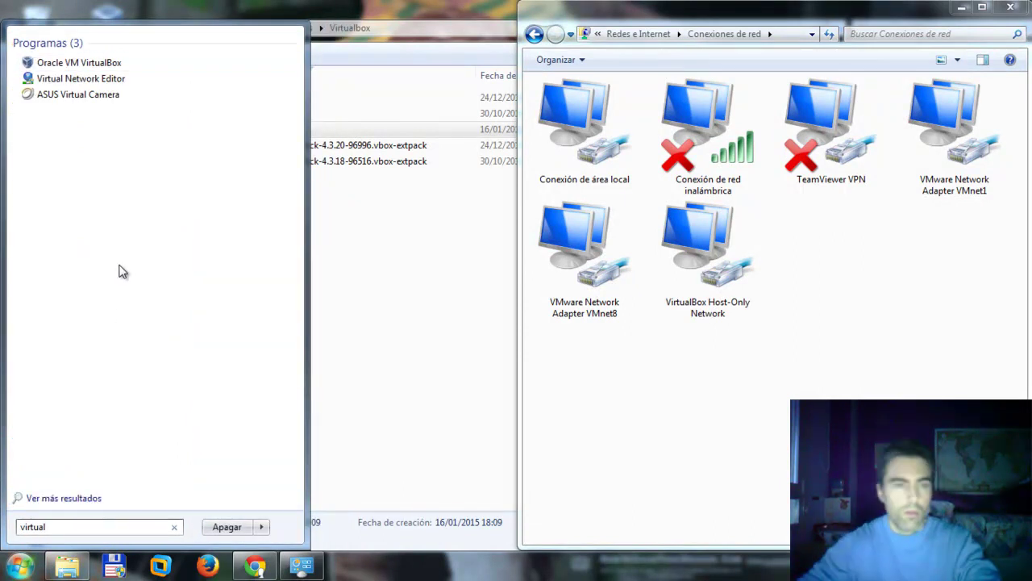
{"action": "left_click", "coordinate": [99, 79]}
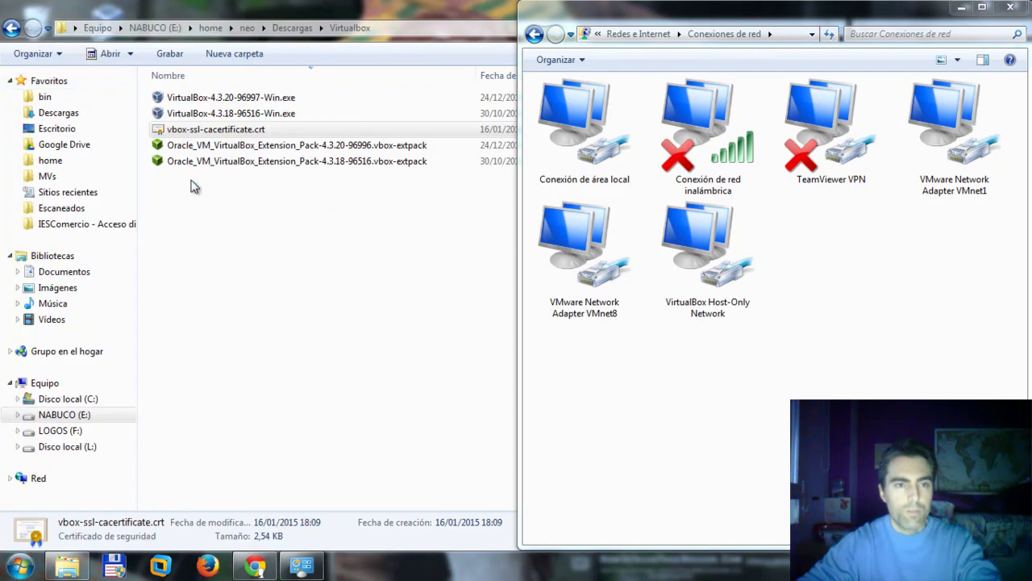
{"action": "left_click", "coordinate": [256, 308]}
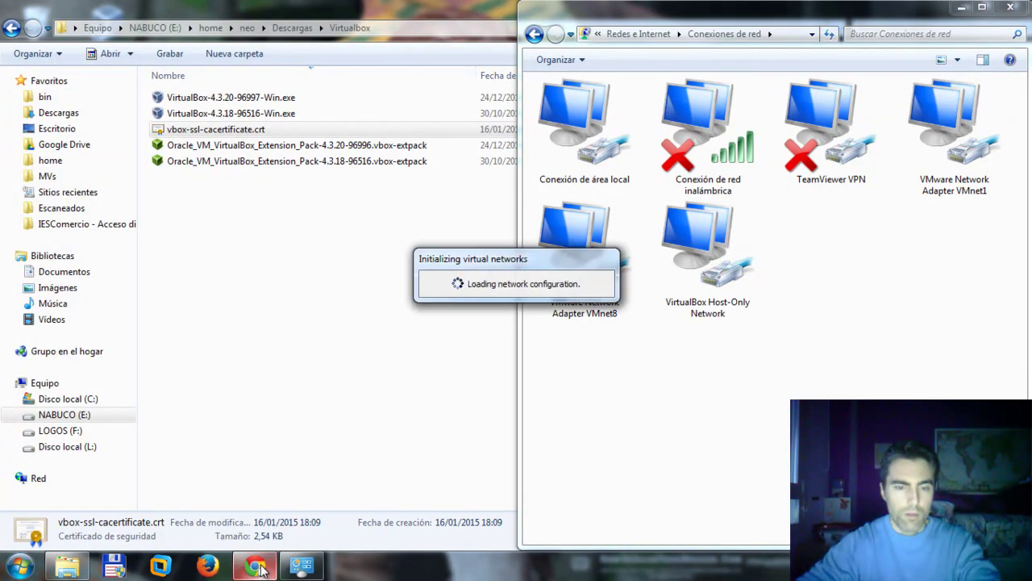
{"action": "mouse_move", "coordinate": [258, 569]}
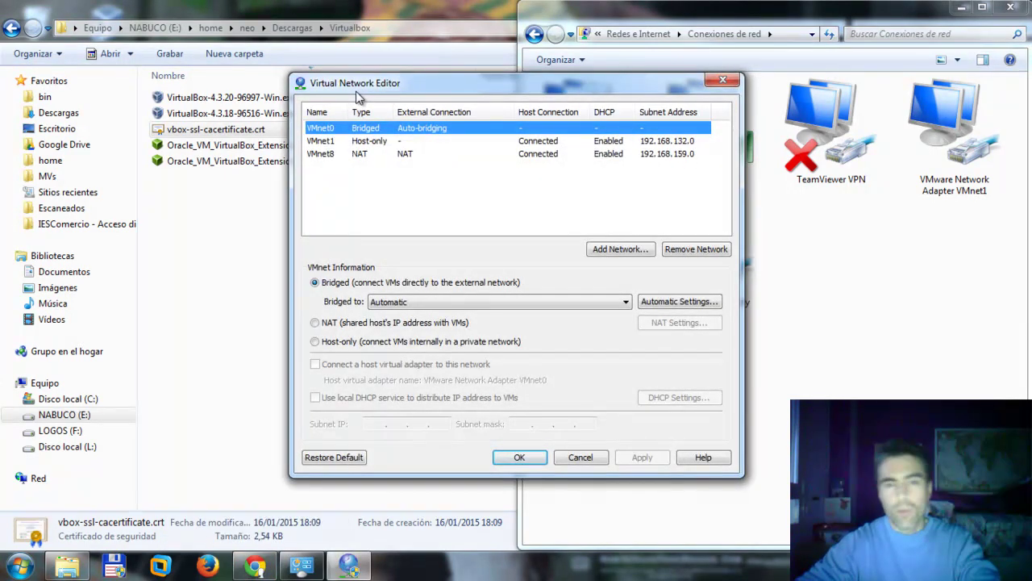
Examine the settings of the VMnet1, VMnet8 and VMnet0 networks in the Virtual Network Editor.
{"action": "left_click", "coordinate": [365, 140]}
{"action": "left_click", "coordinate": [365, 153]}
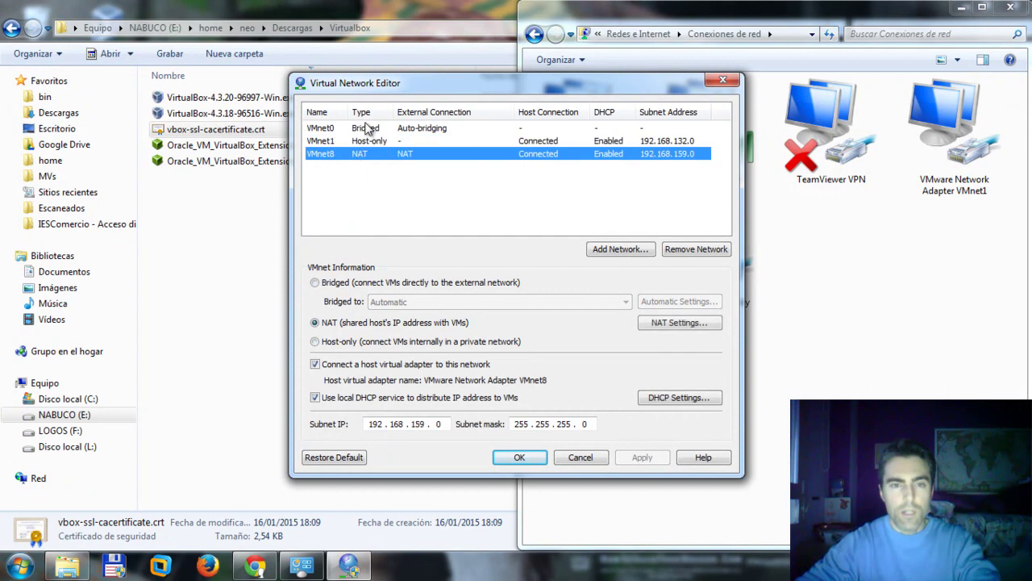
{"action": "left_click", "coordinate": [364, 129]}
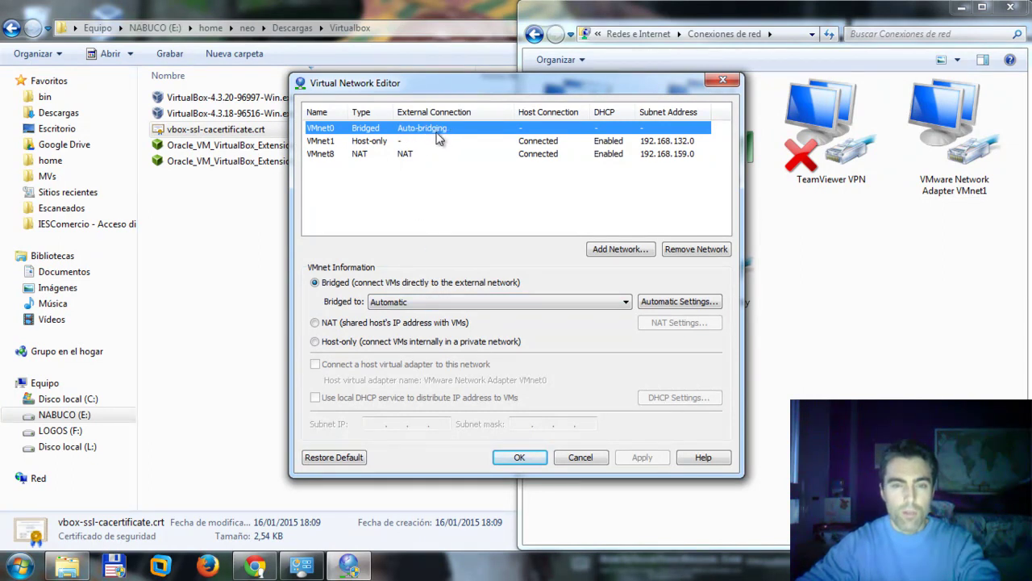
Place the Virtual Network Editor beside the network connections and view the adapters VMnet0 can be bridged to, keeping Automatic.
{"action": "left_click_drag", "start_coordinate": [529, 85], "coordinate": [300, 73]}
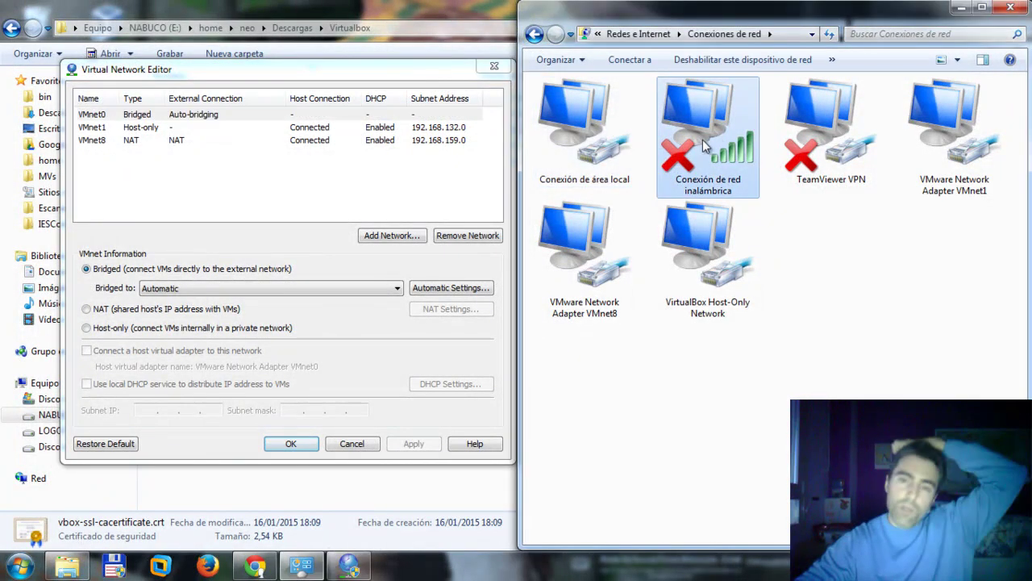
{"action": "left_click", "coordinate": [585, 129]}
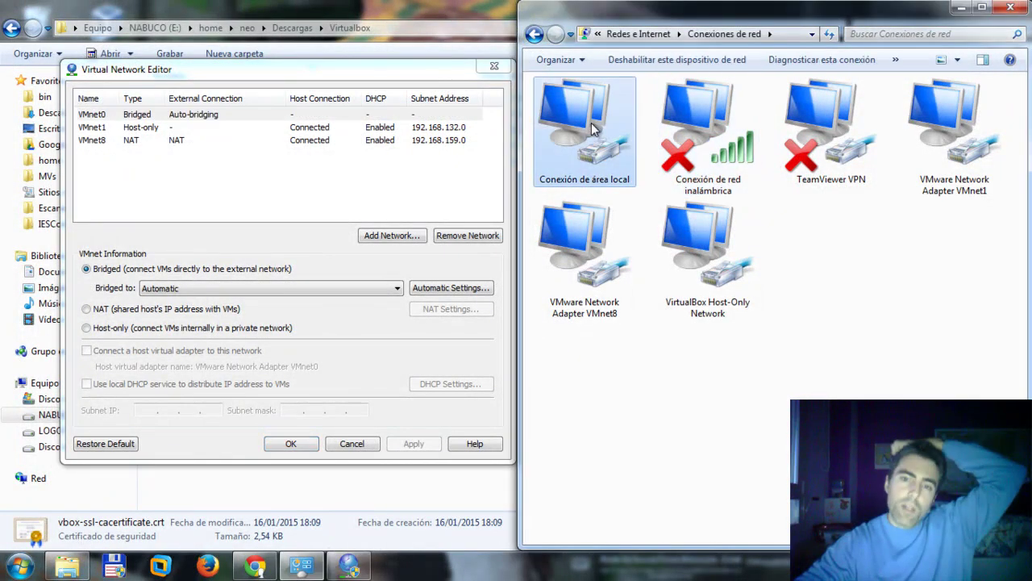
{"action": "left_click", "coordinate": [504, 239]}
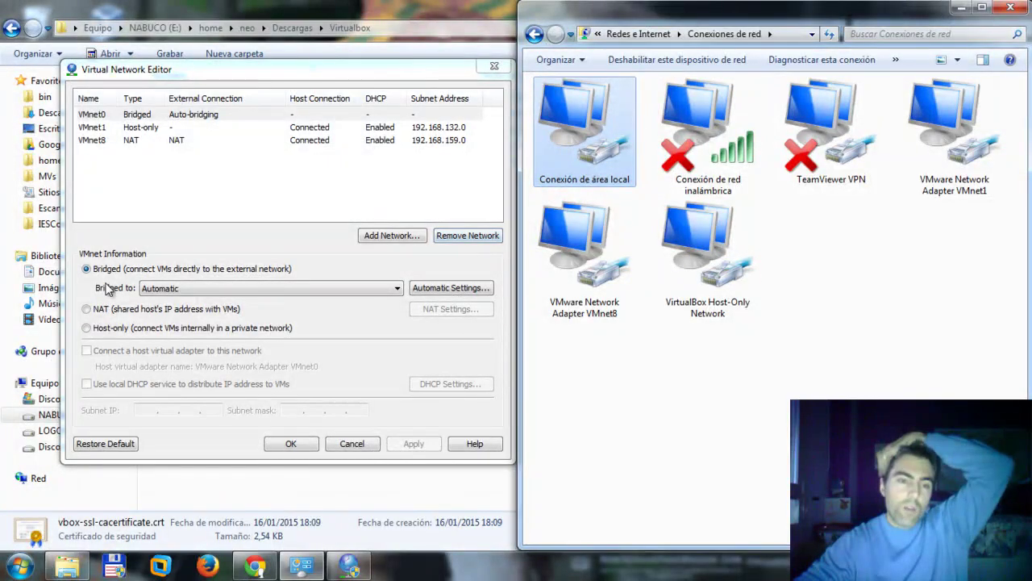
{"action": "left_click", "coordinate": [168, 292]}
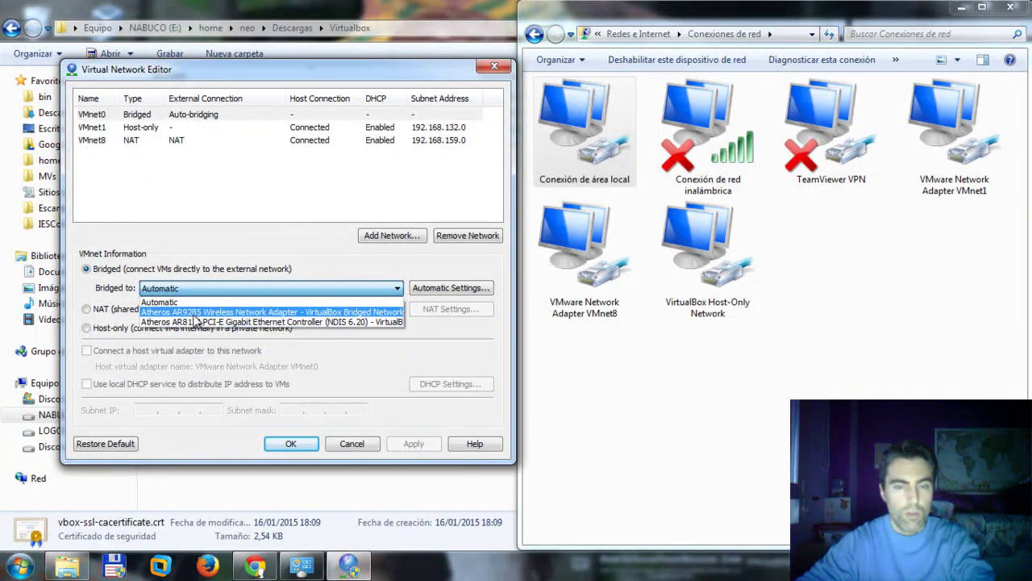
{"action": "left_click", "coordinate": [274, 250]}
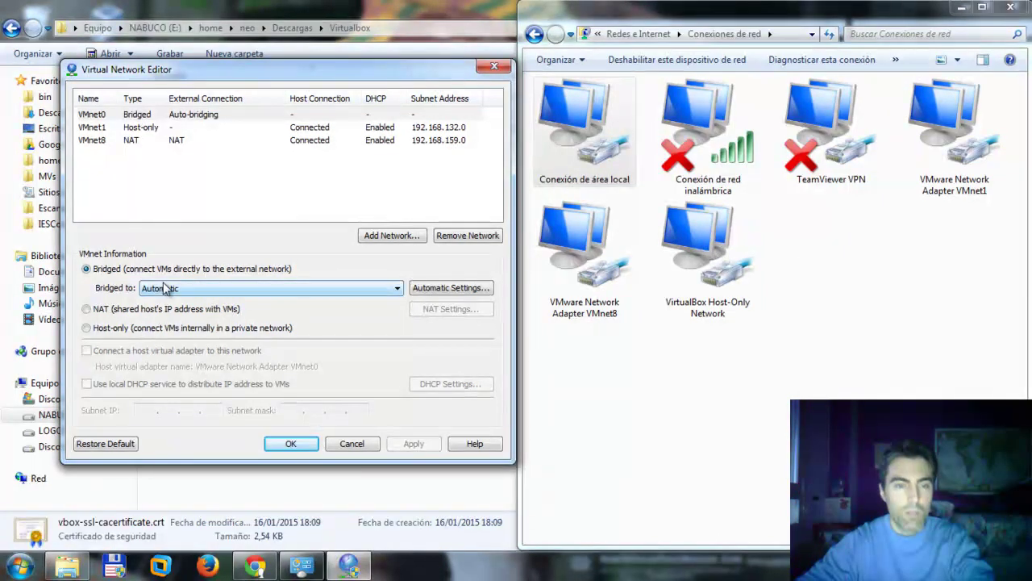
Remove the bridged VMnet0 network from the Virtual Network Editor and select VMnet8.
{"action": "left_click", "coordinate": [98, 117]}
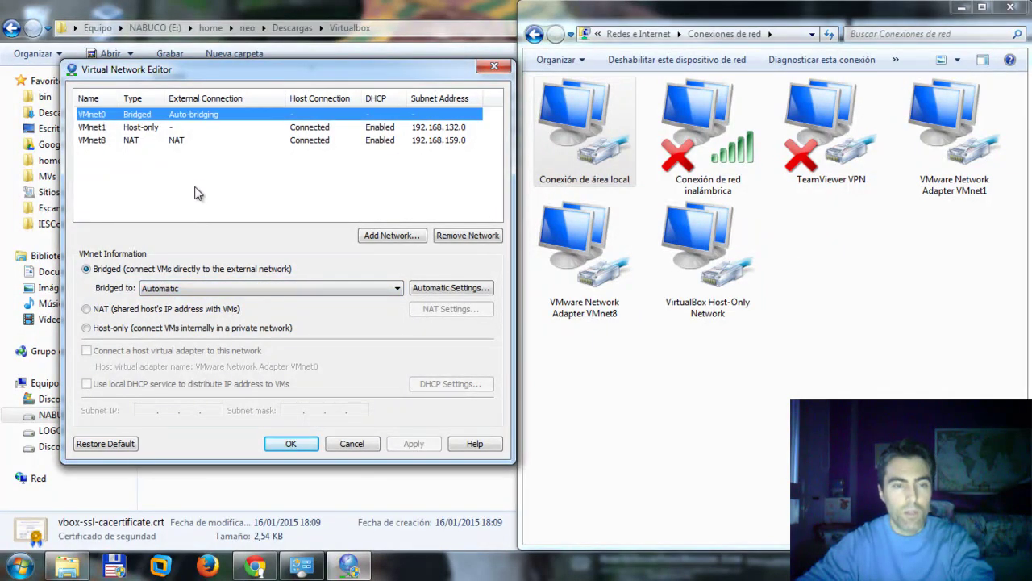
{"action": "left_click", "coordinate": [456, 234]}
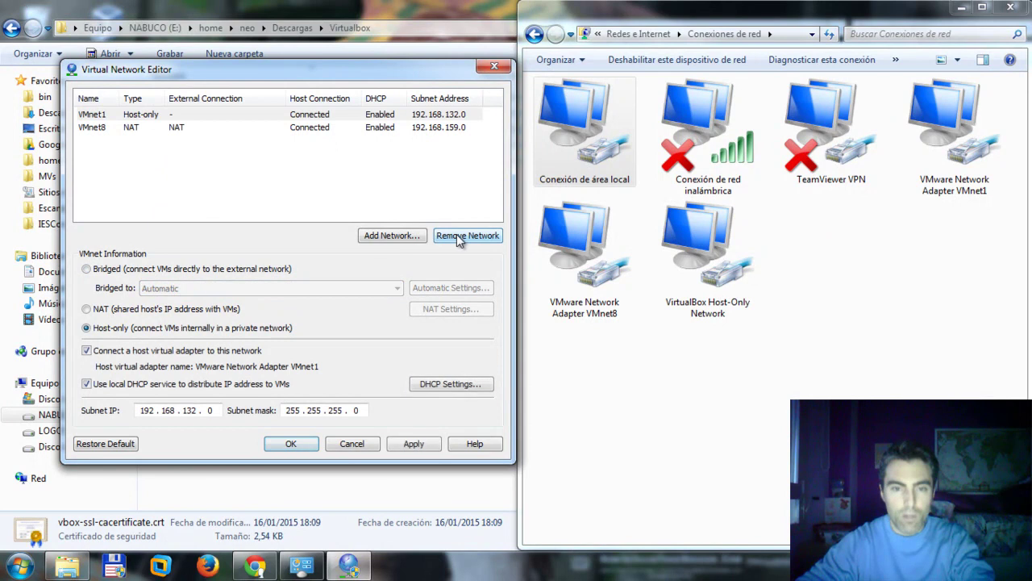
{"action": "left_click", "coordinate": [127, 127]}
{"action": "mouse_move", "coordinate": [328, 73]}
{"action": "left_mouse_down"}
{"action": "mouse_move", "coordinate": [354, 76]}
{"action": "mouse_move", "coordinate": [344, 76]}
{"action": "left_mouse_up"}
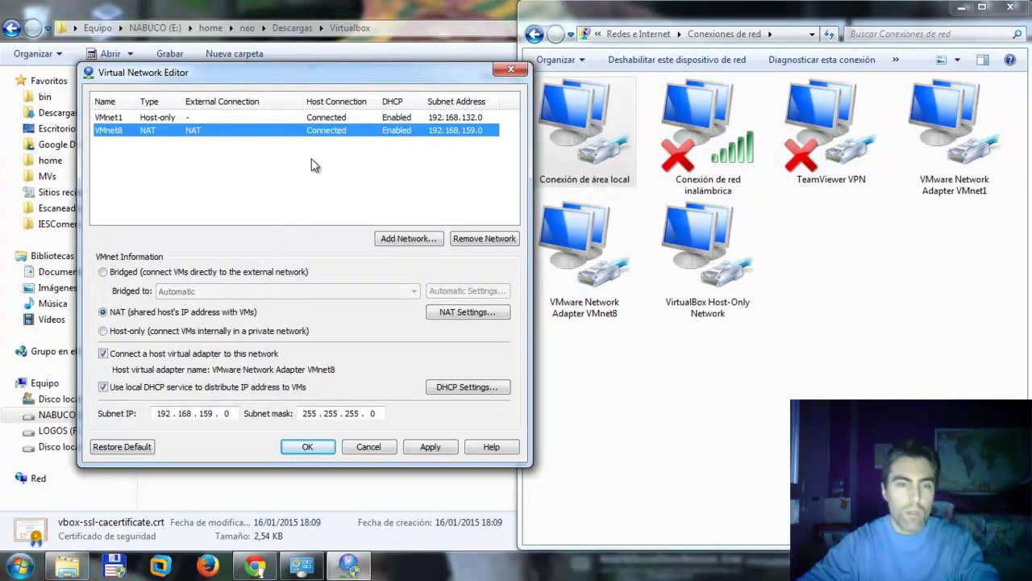
Add the VMnet0 network again and set its type to Bridged.
{"action": "left_click", "coordinate": [411, 239]}
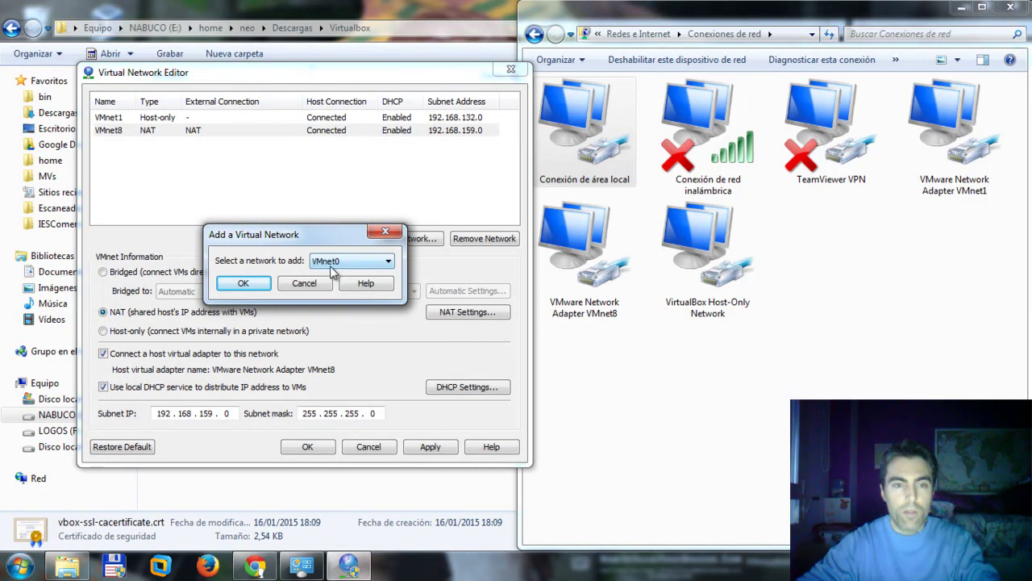
{"action": "left_click", "coordinate": [239, 287]}
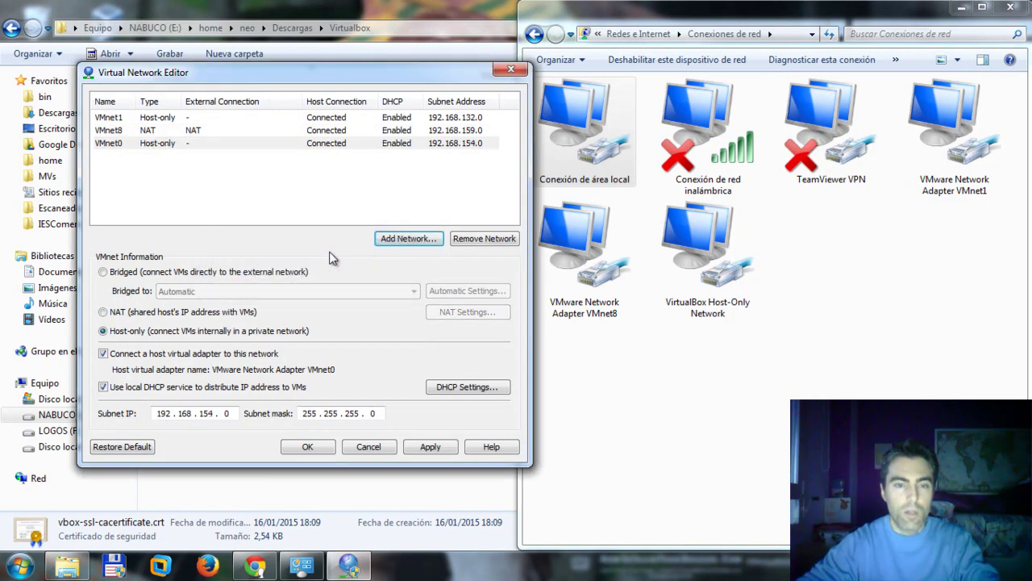
{"action": "left_click", "coordinate": [173, 145]}
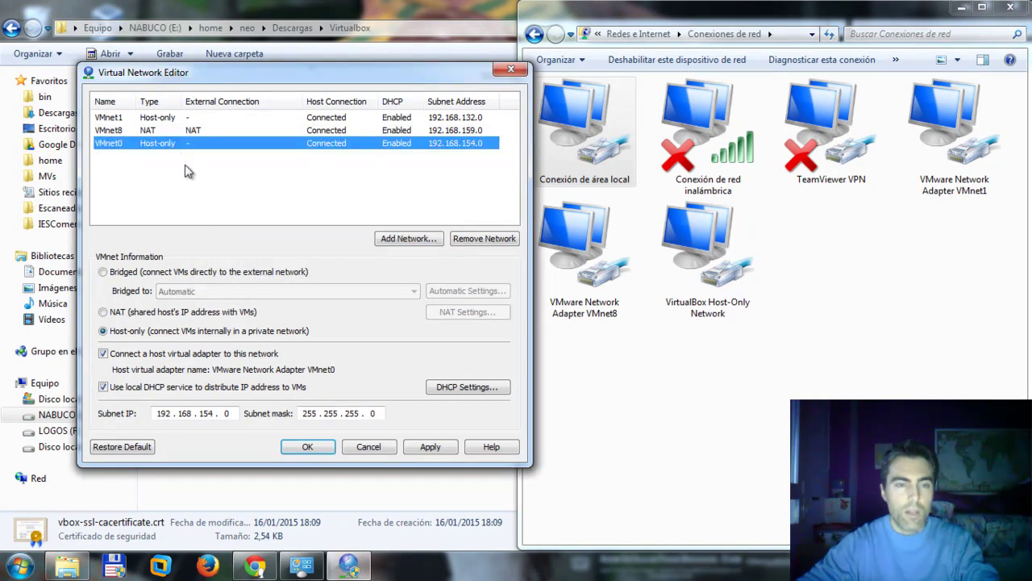
{"action": "left_click", "coordinate": [246, 274]}
Try bridging VMnet0 to the Atheros AR9285 wireless adapter, the Atheros AR8131 Ethernet controller and Automatic, and close the editor without saving.
{"action": "left_click", "coordinate": [244, 292]}
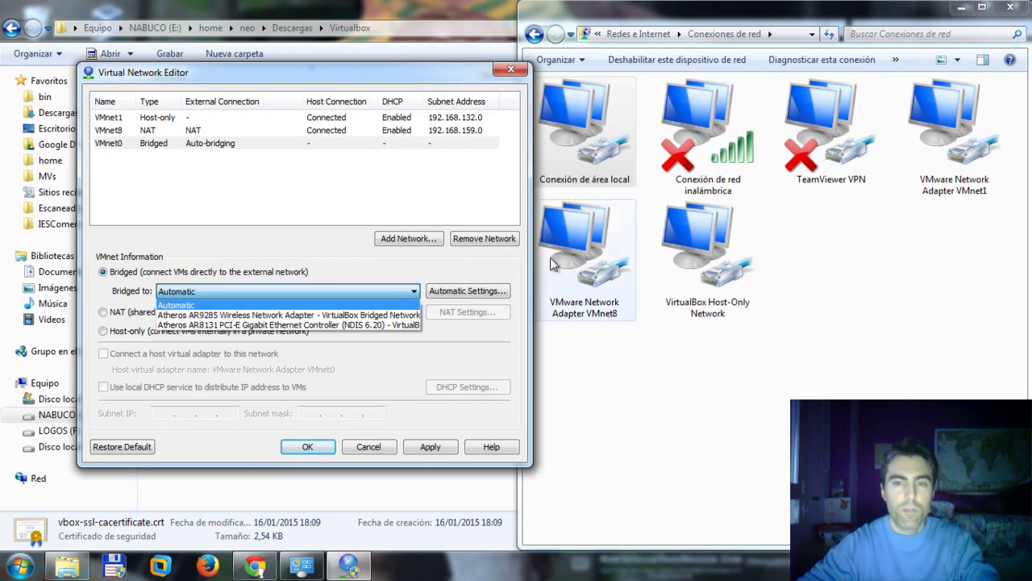
{"action": "left_click", "coordinate": [296, 315]}
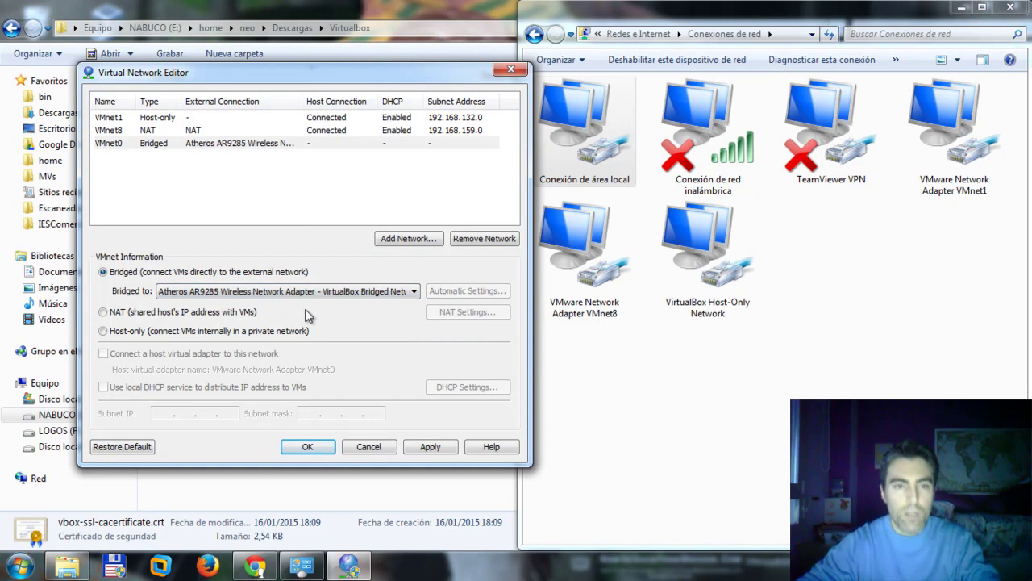
{"action": "left_click", "coordinate": [311, 292]}
{"action": "left_click", "coordinate": [317, 324]}
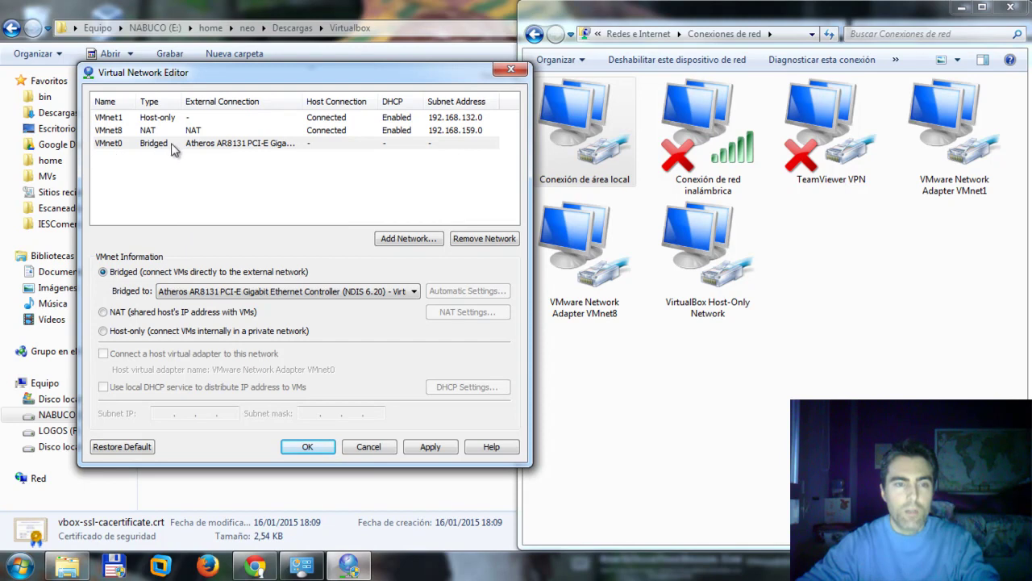
{"action": "left_click", "coordinate": [273, 293]}
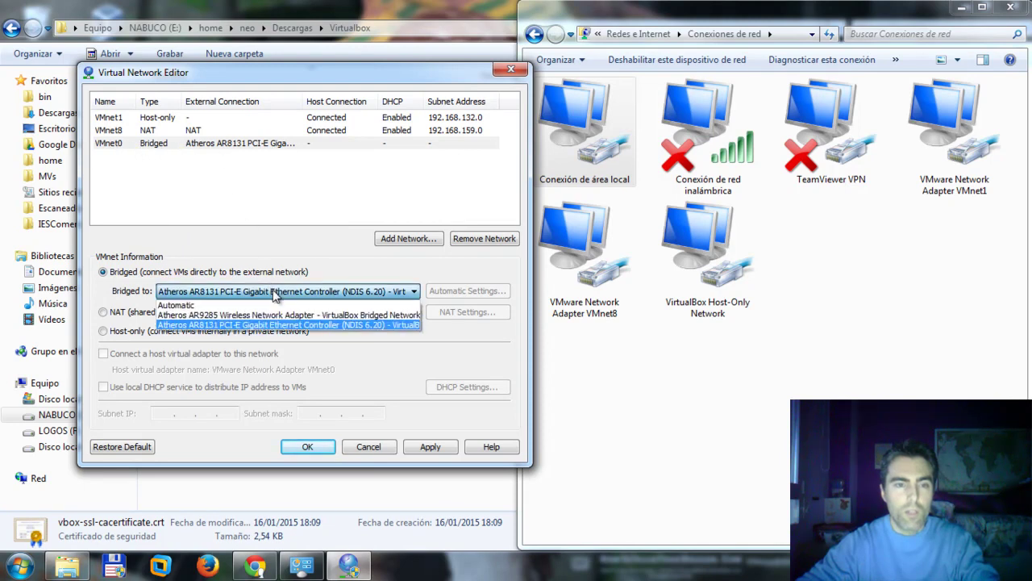
{"action": "left_click", "coordinate": [201, 305]}
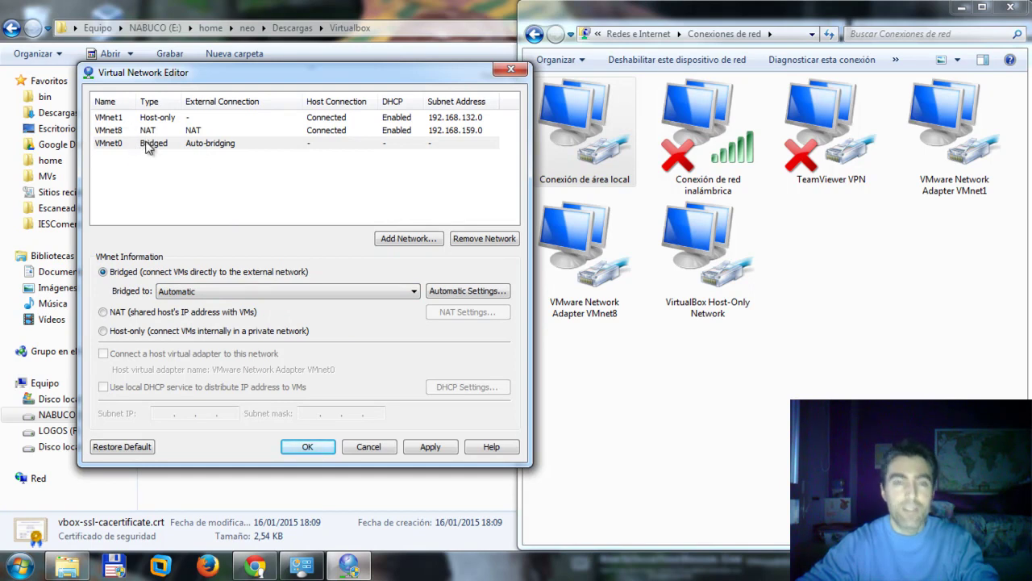
{"action": "left_click", "coordinate": [372, 449]}
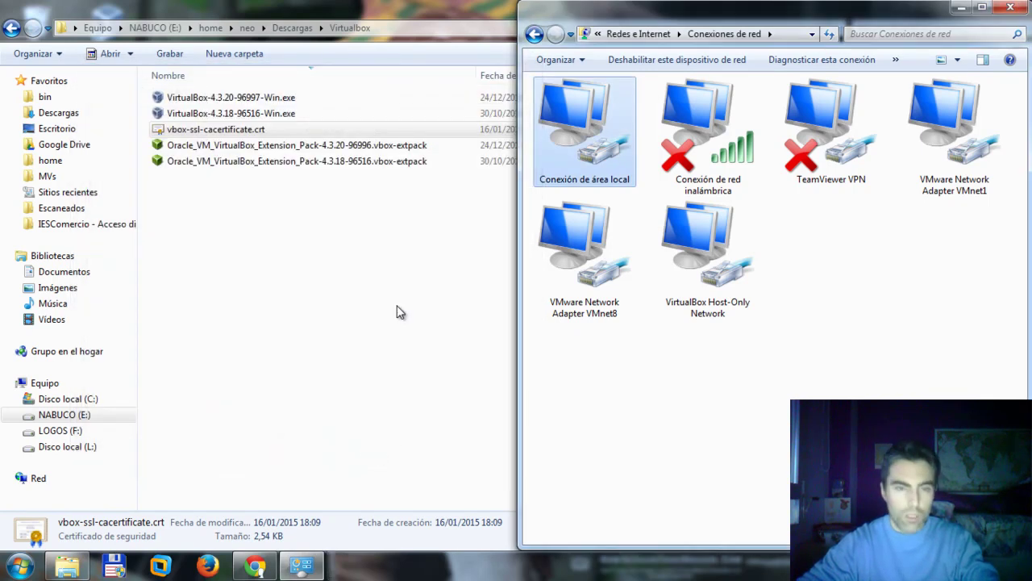
Minimize the Virtualbox folder window, leaving the network connections window on the desktop.
{"action": "left_click", "coordinate": [396, 326]}
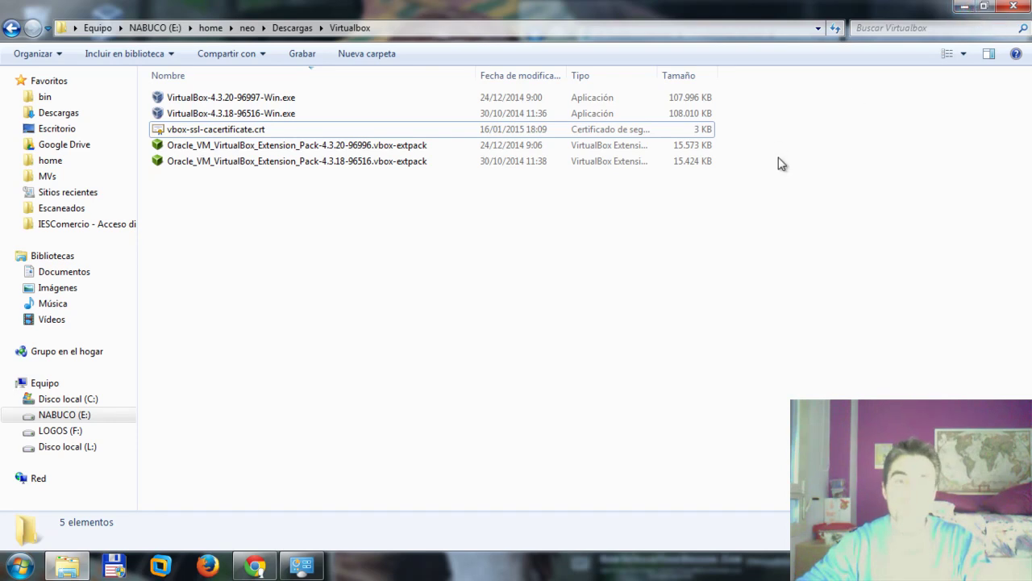
{"action": "left_click", "coordinate": [965, 8]}
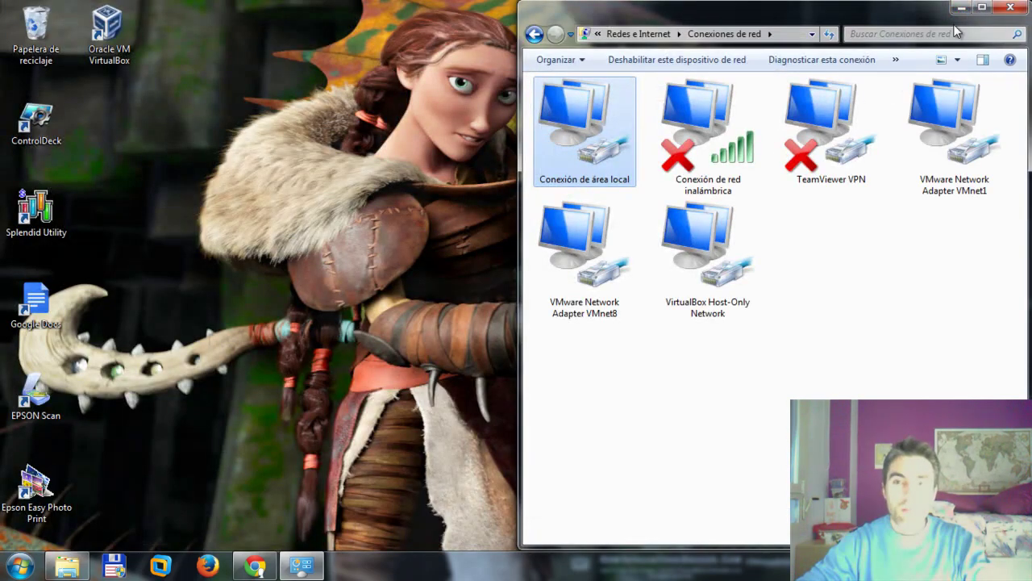